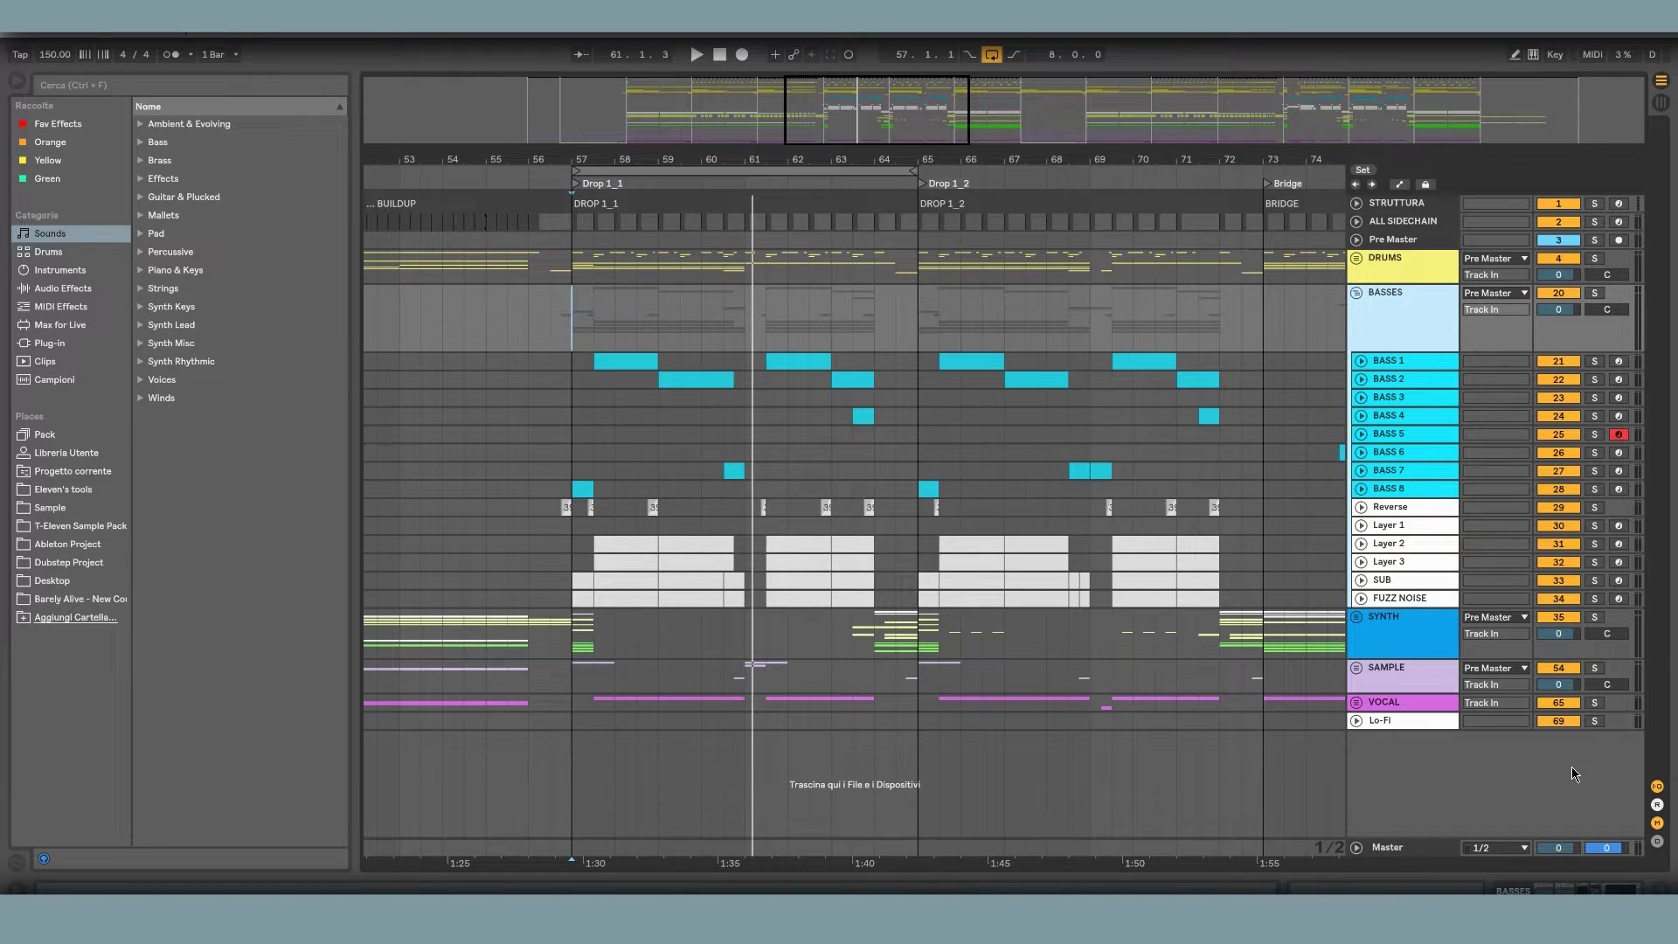
- Solo the BASS 1 track and play its first clip in Drop 1_1
{"action": "left_click", "coordinate": [1397, 362]}
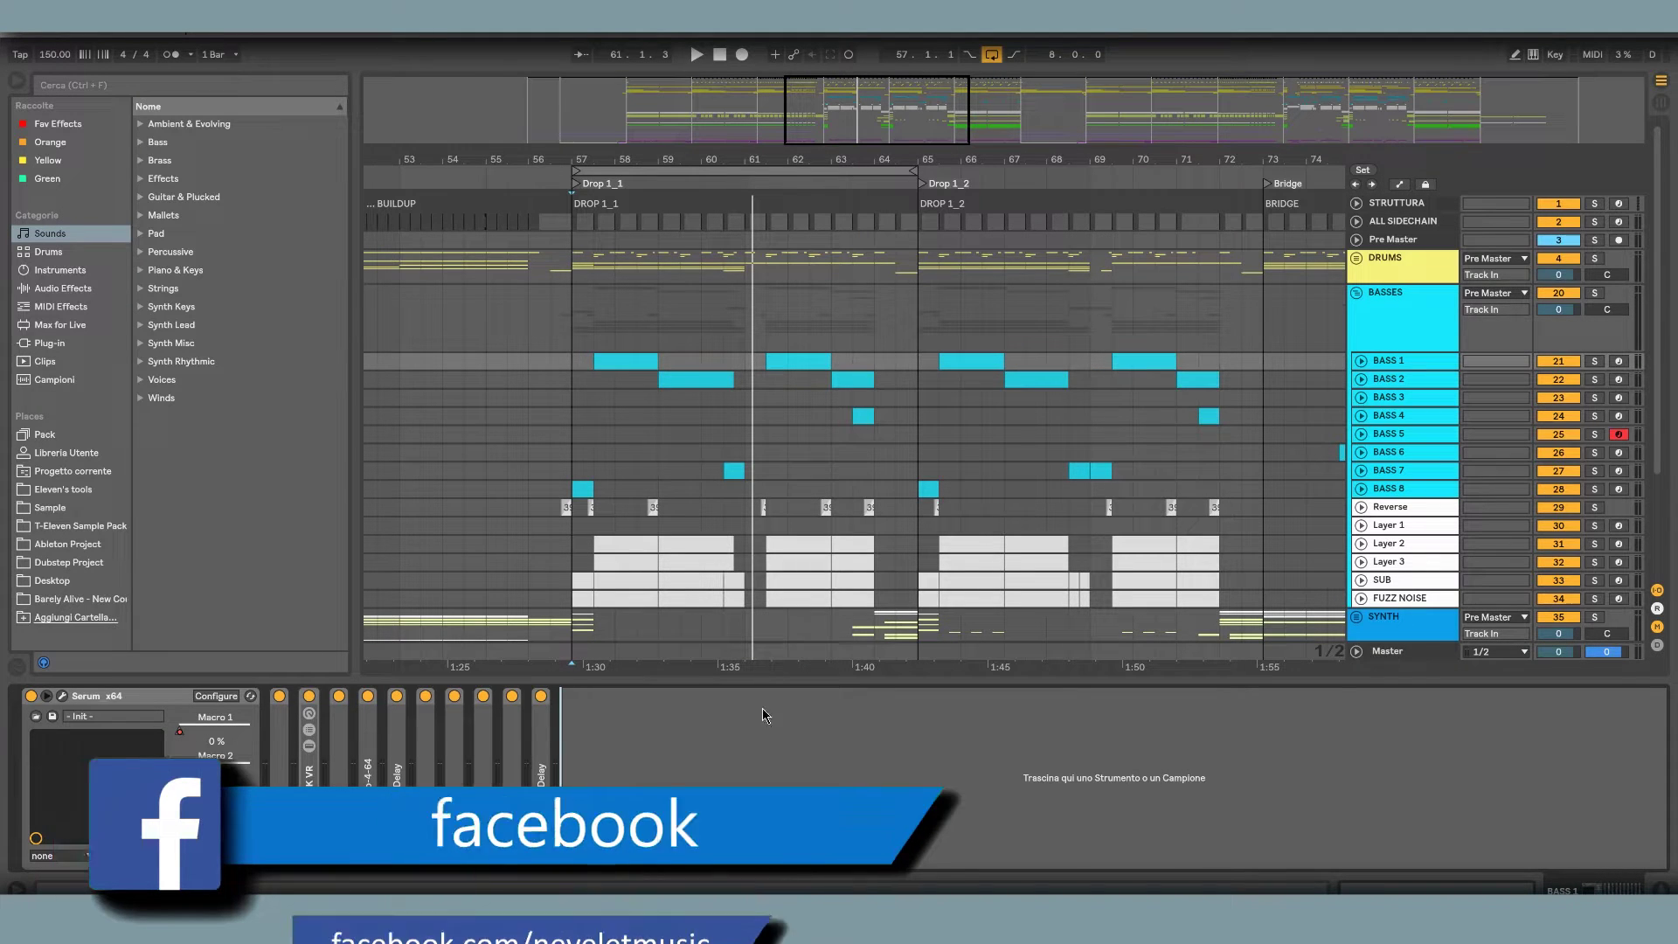
{"action": "left_click", "coordinate": [1594, 361]}
{"action": "left_click", "coordinate": [619, 362]}
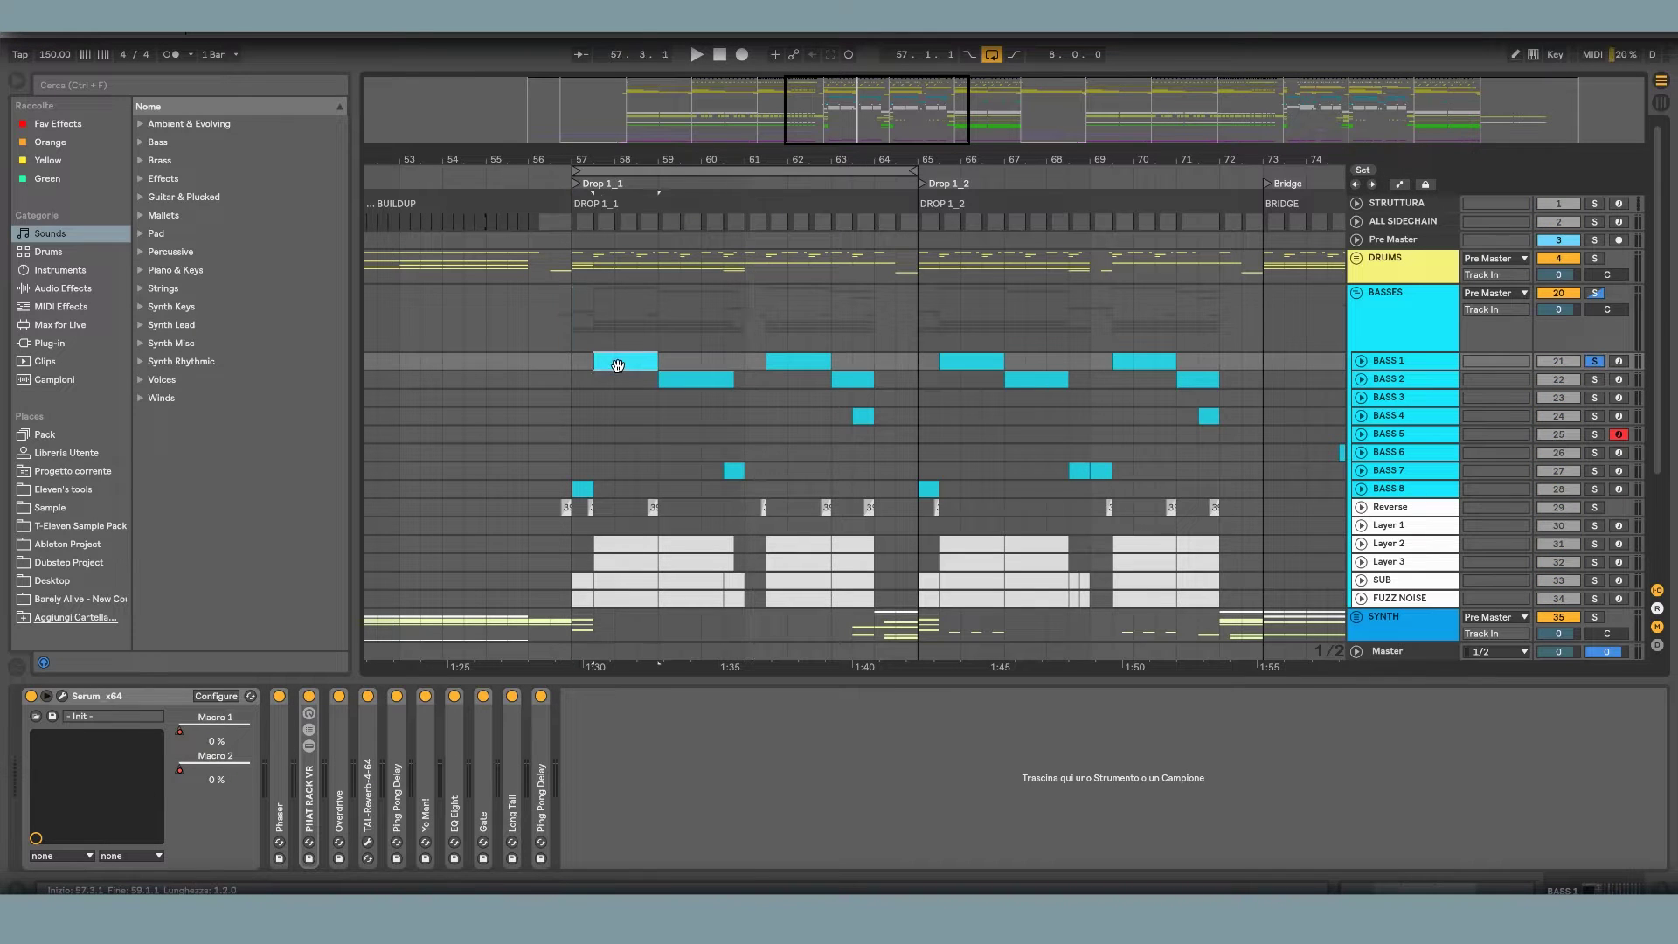
{"action": "key", "text": "space"}
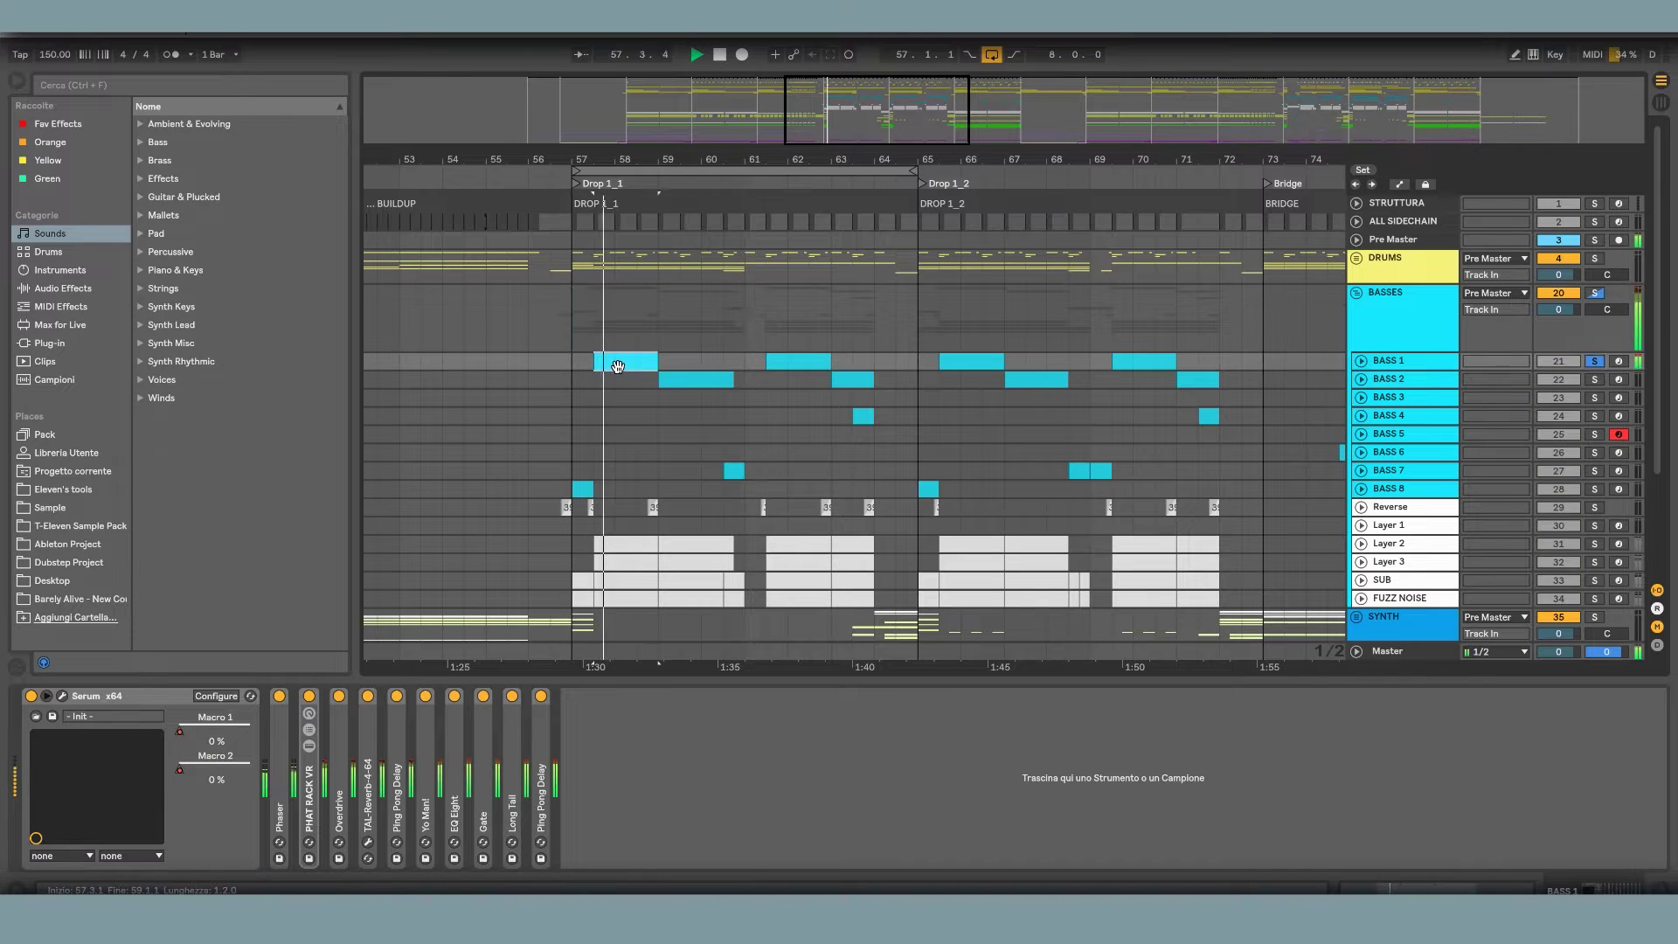
- Check the BASSES group's effect chain, returning to the BASS 1 device chain
{"action": "left_click", "coordinate": [1391, 308]}
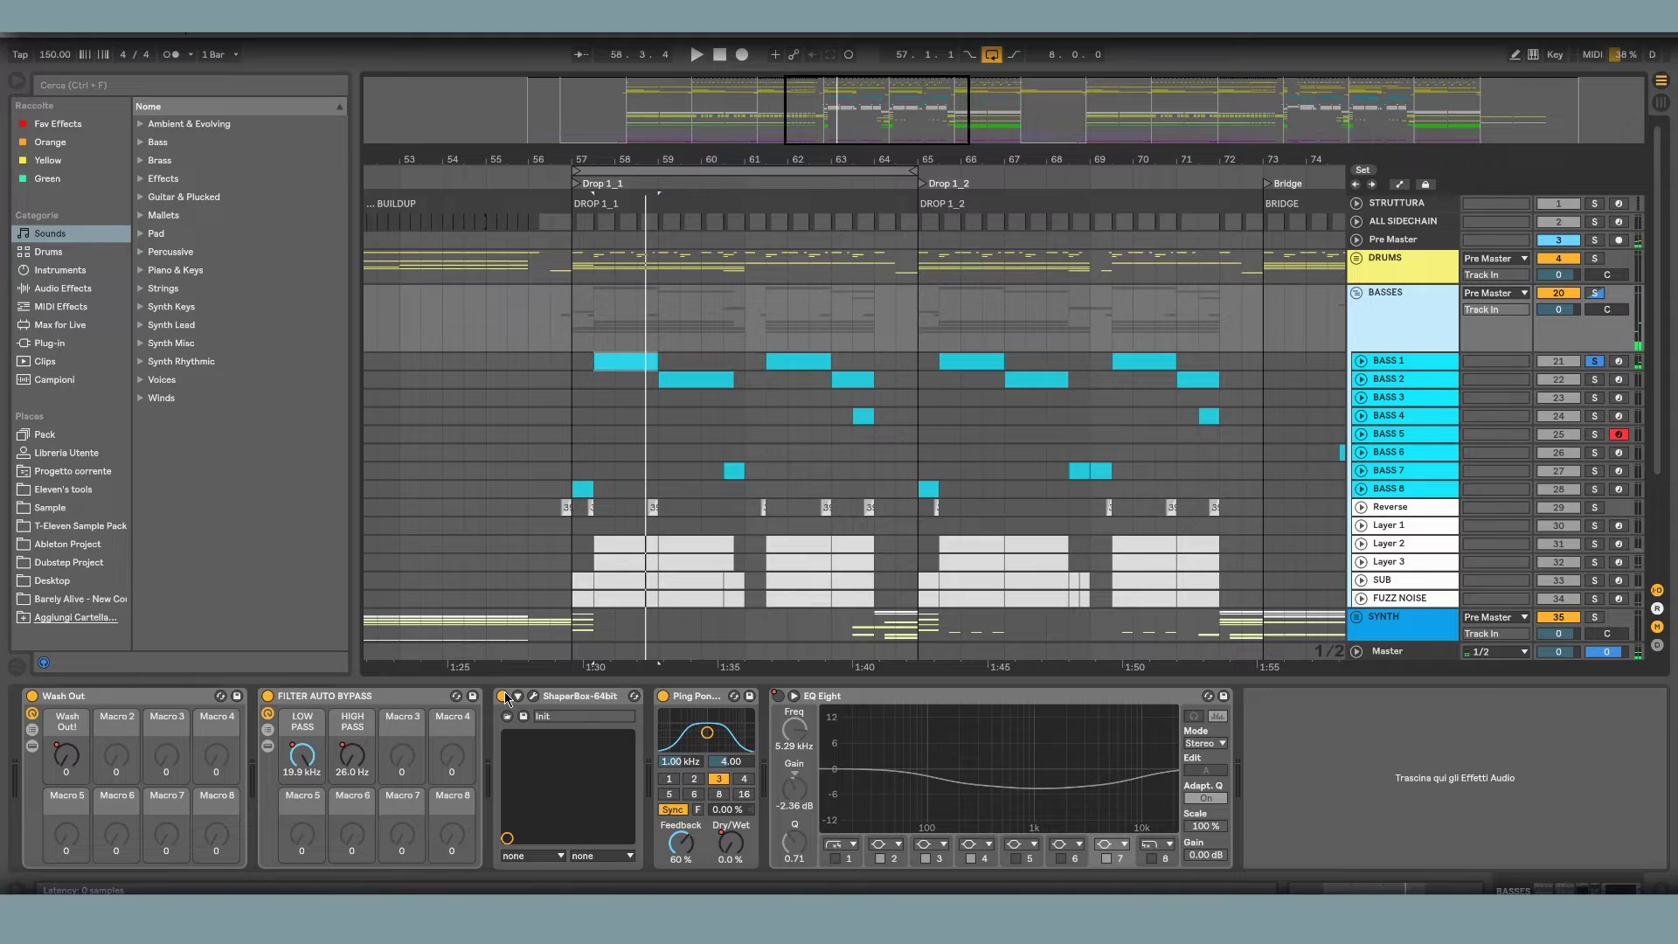
{"action": "key", "text": "ctrl+alt+l"}
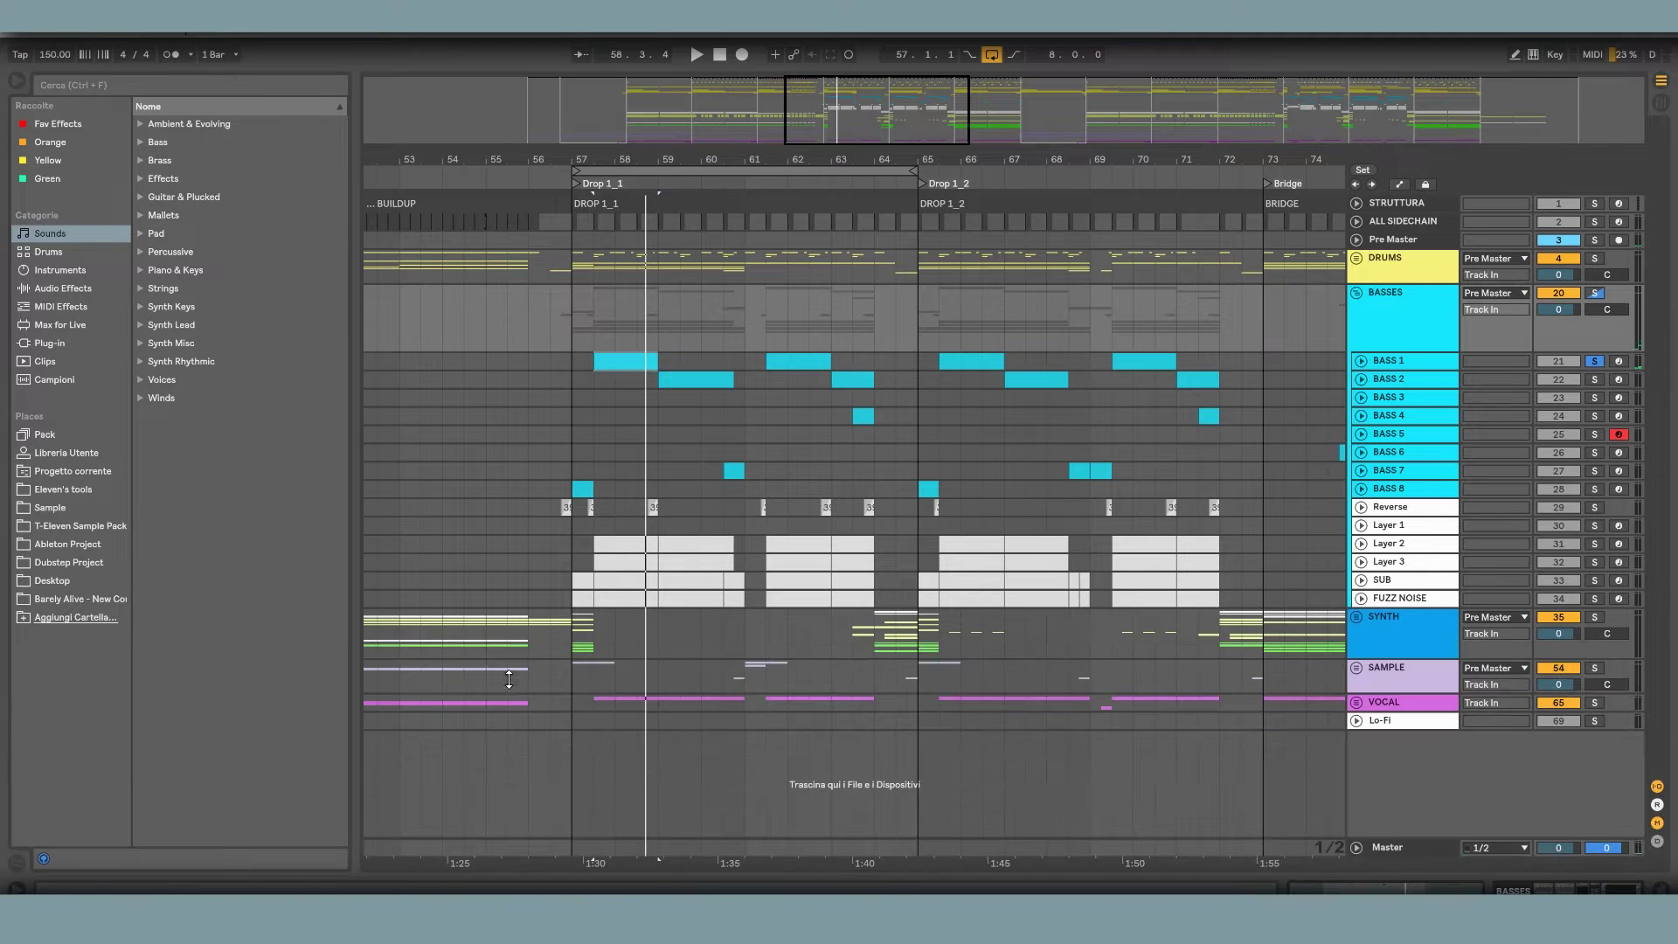
{"action": "double_click", "coordinate": [1389, 361]}
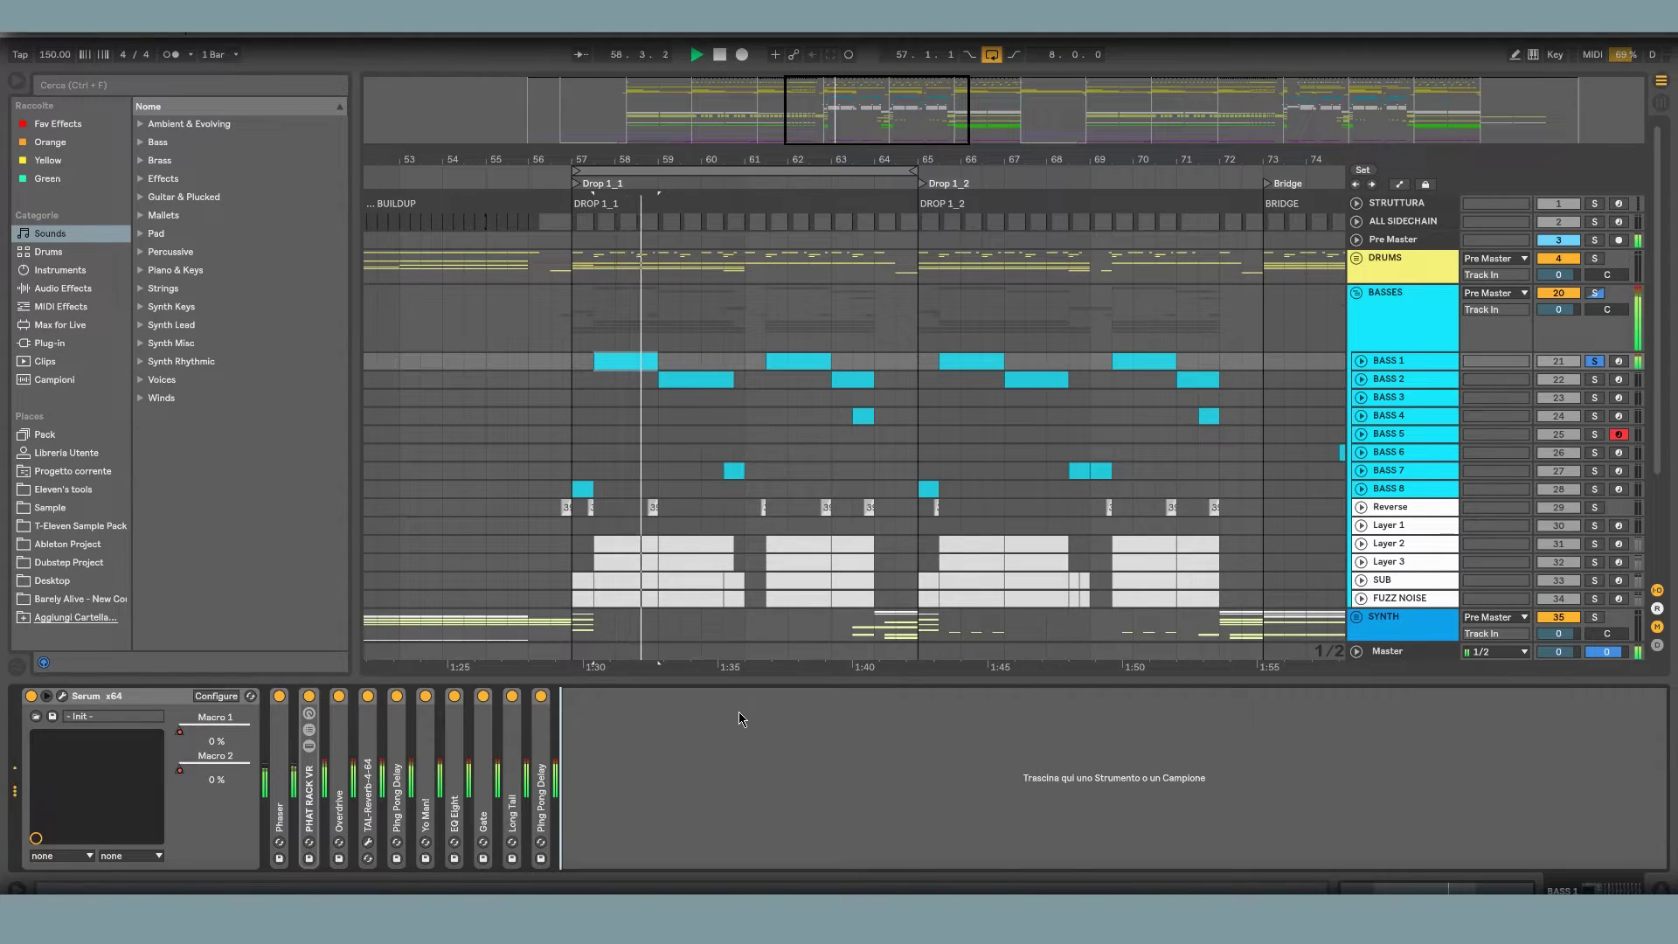
- Group all BASS 1 effects after Serum into an Audio Effect Rack and switch the rack off
{"action": "left_click", "coordinate": [546, 786], "text": "shift"}
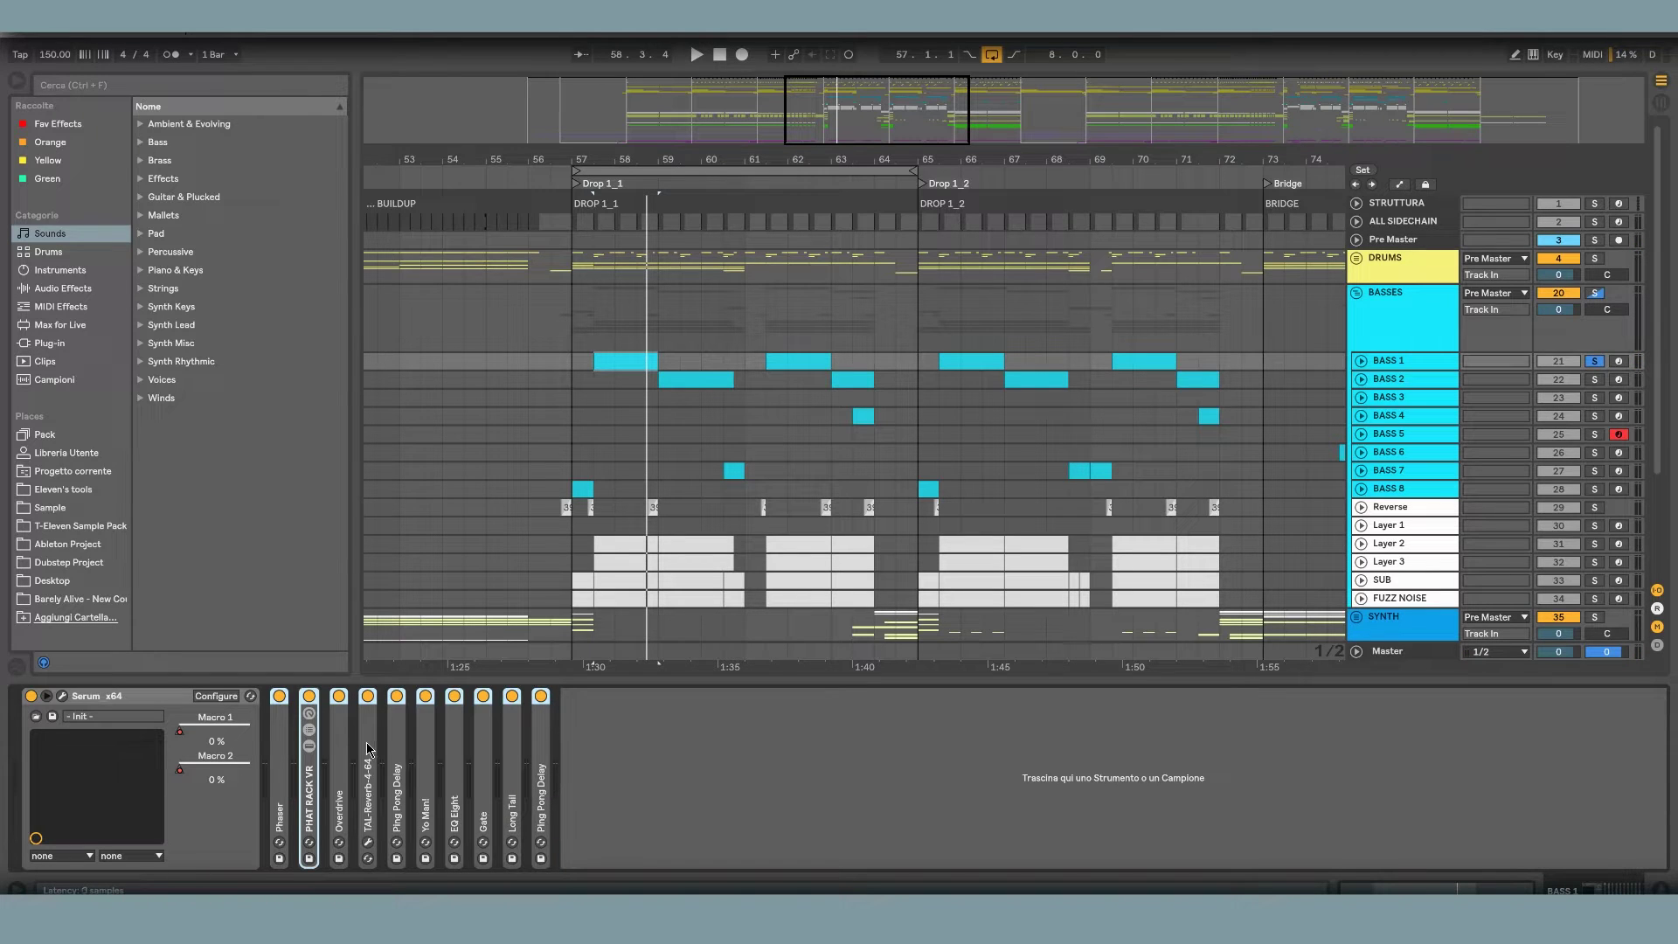
{"action": "key", "text": "ctrl+g"}
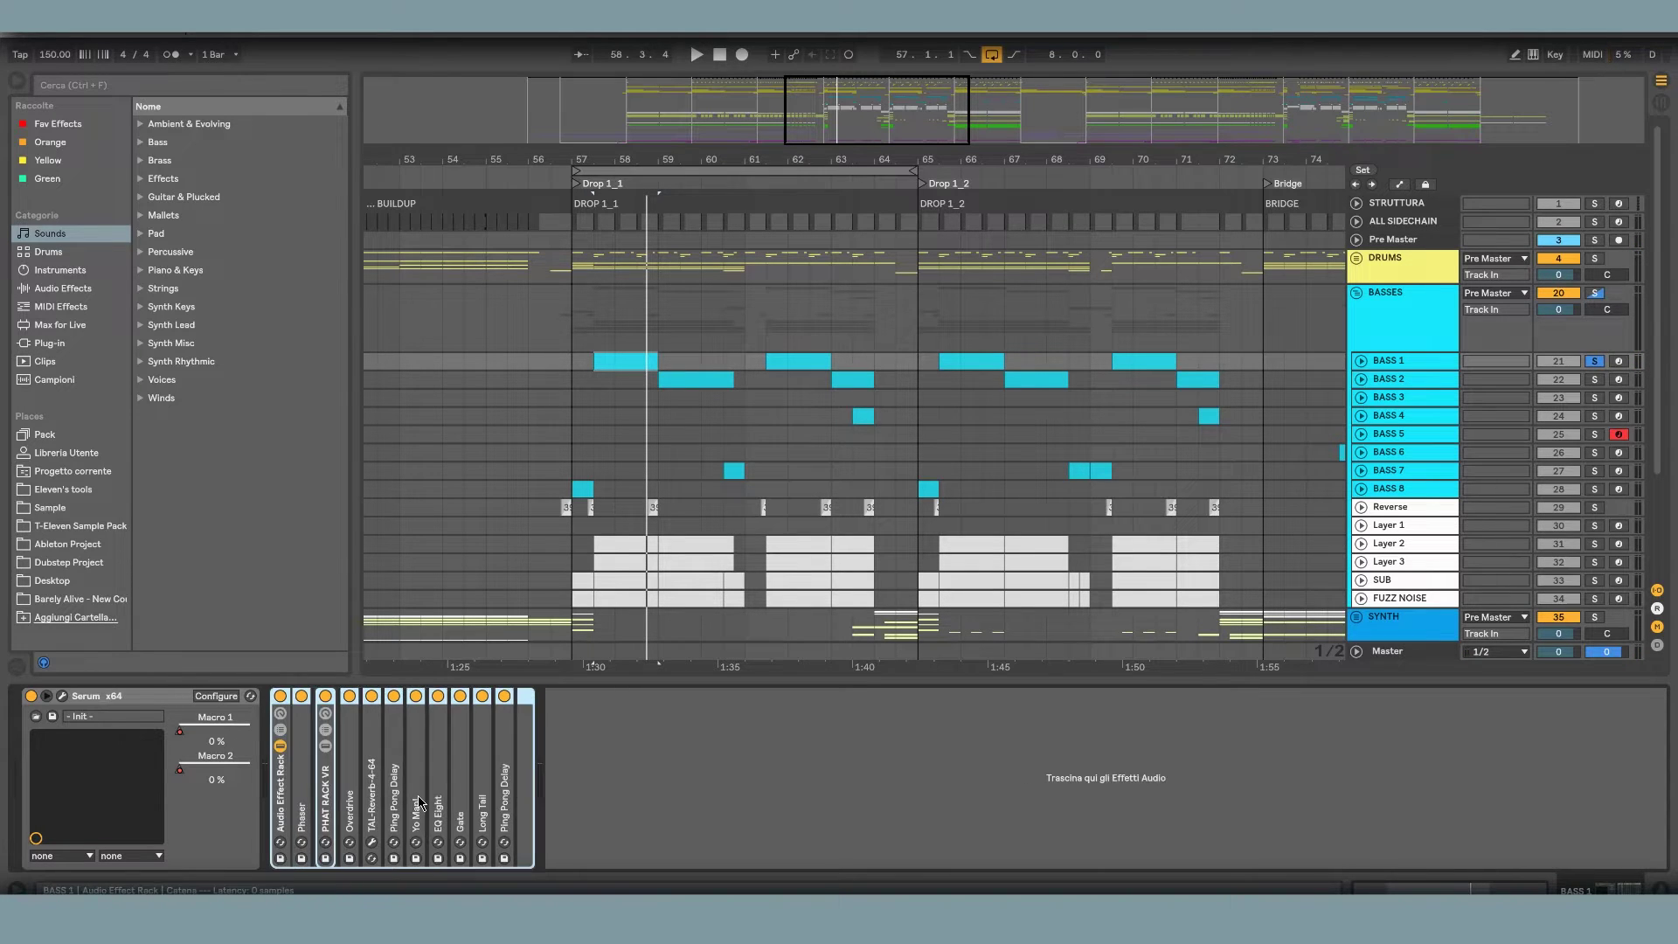
{"action": "left_click", "coordinate": [280, 699]}
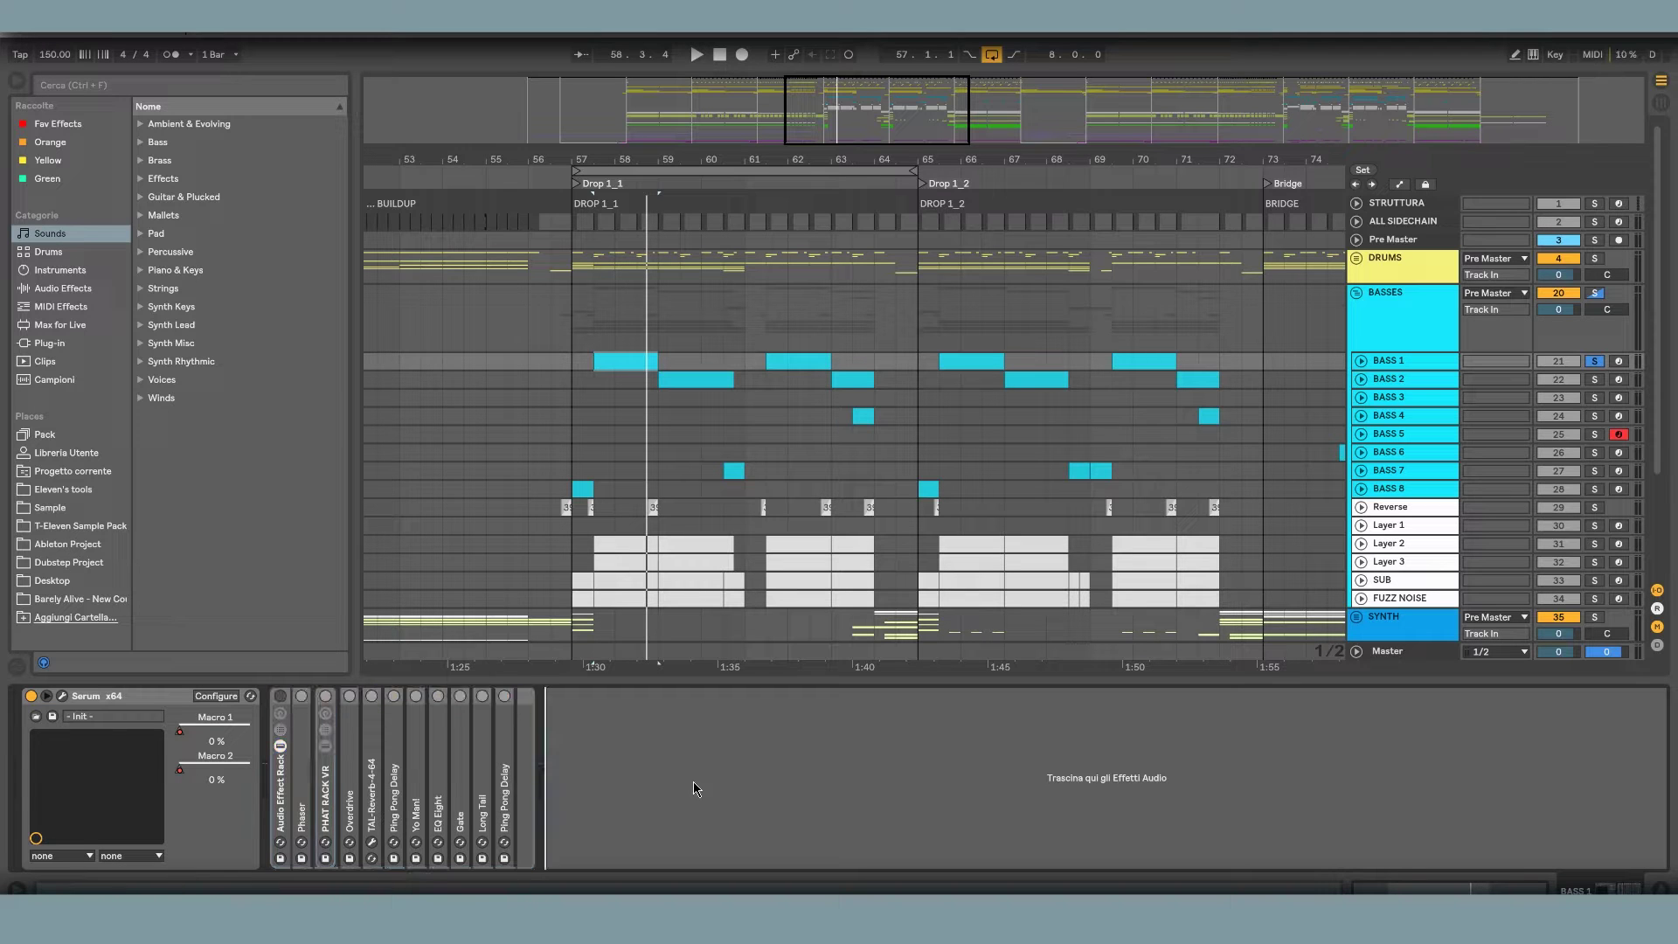
- Play BASS 1 and compare its sound with the effect rack off and on, using the SPAN analyzer on the Master
{"action": "key", "text": "space"}
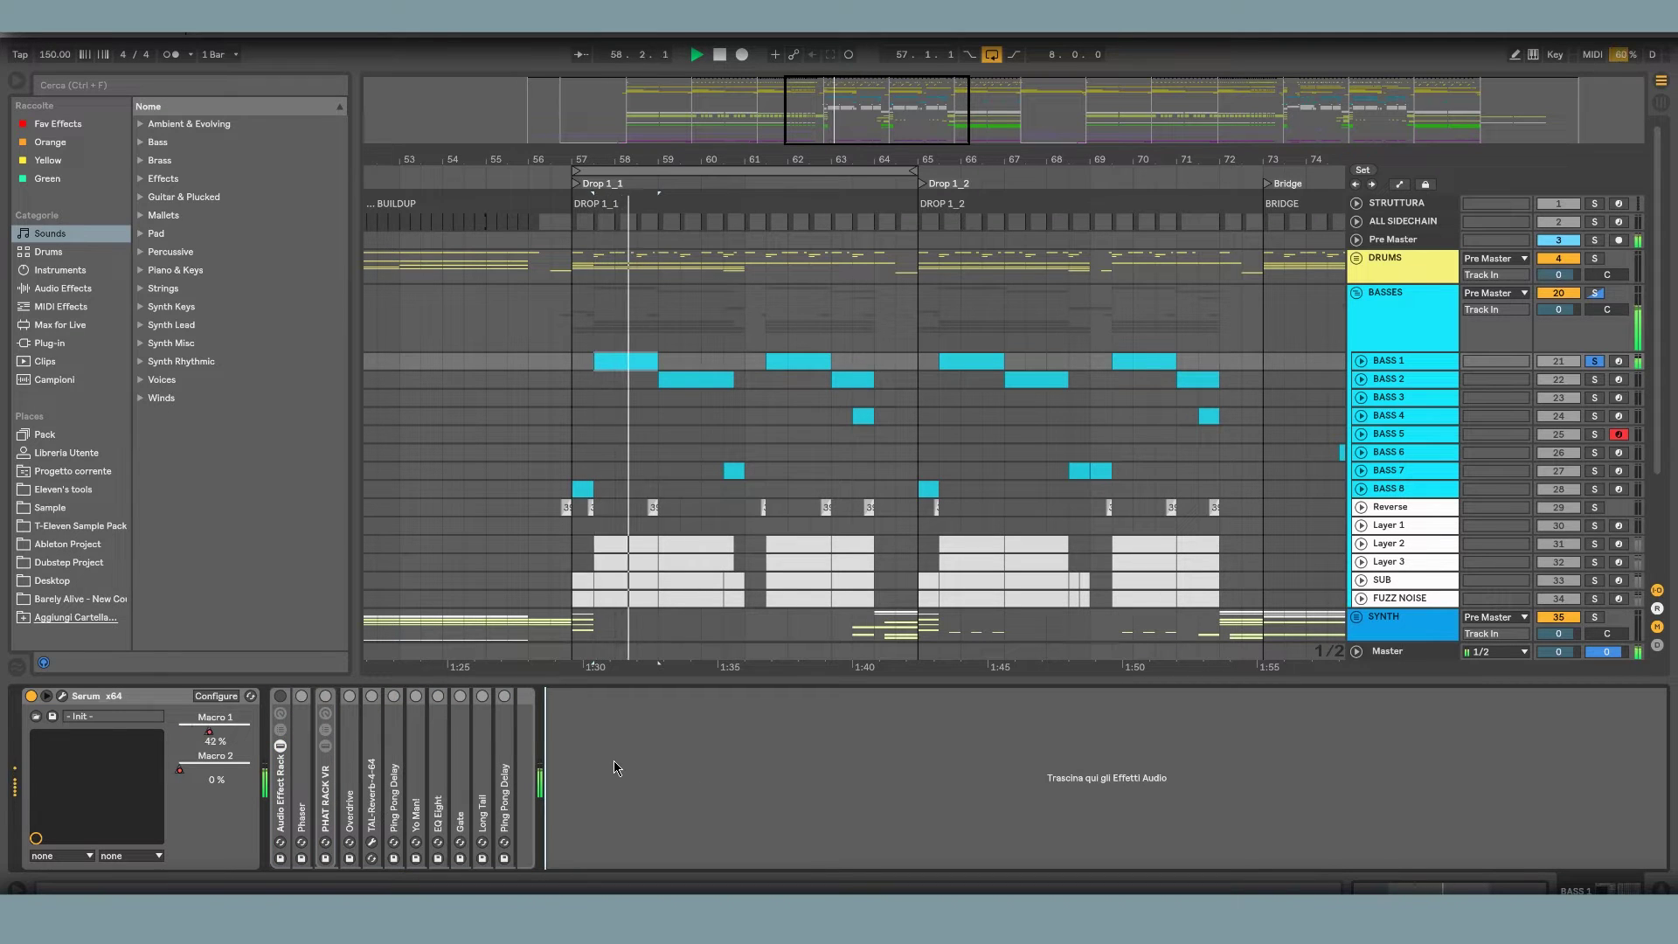
{"action": "key", "text": "space"}
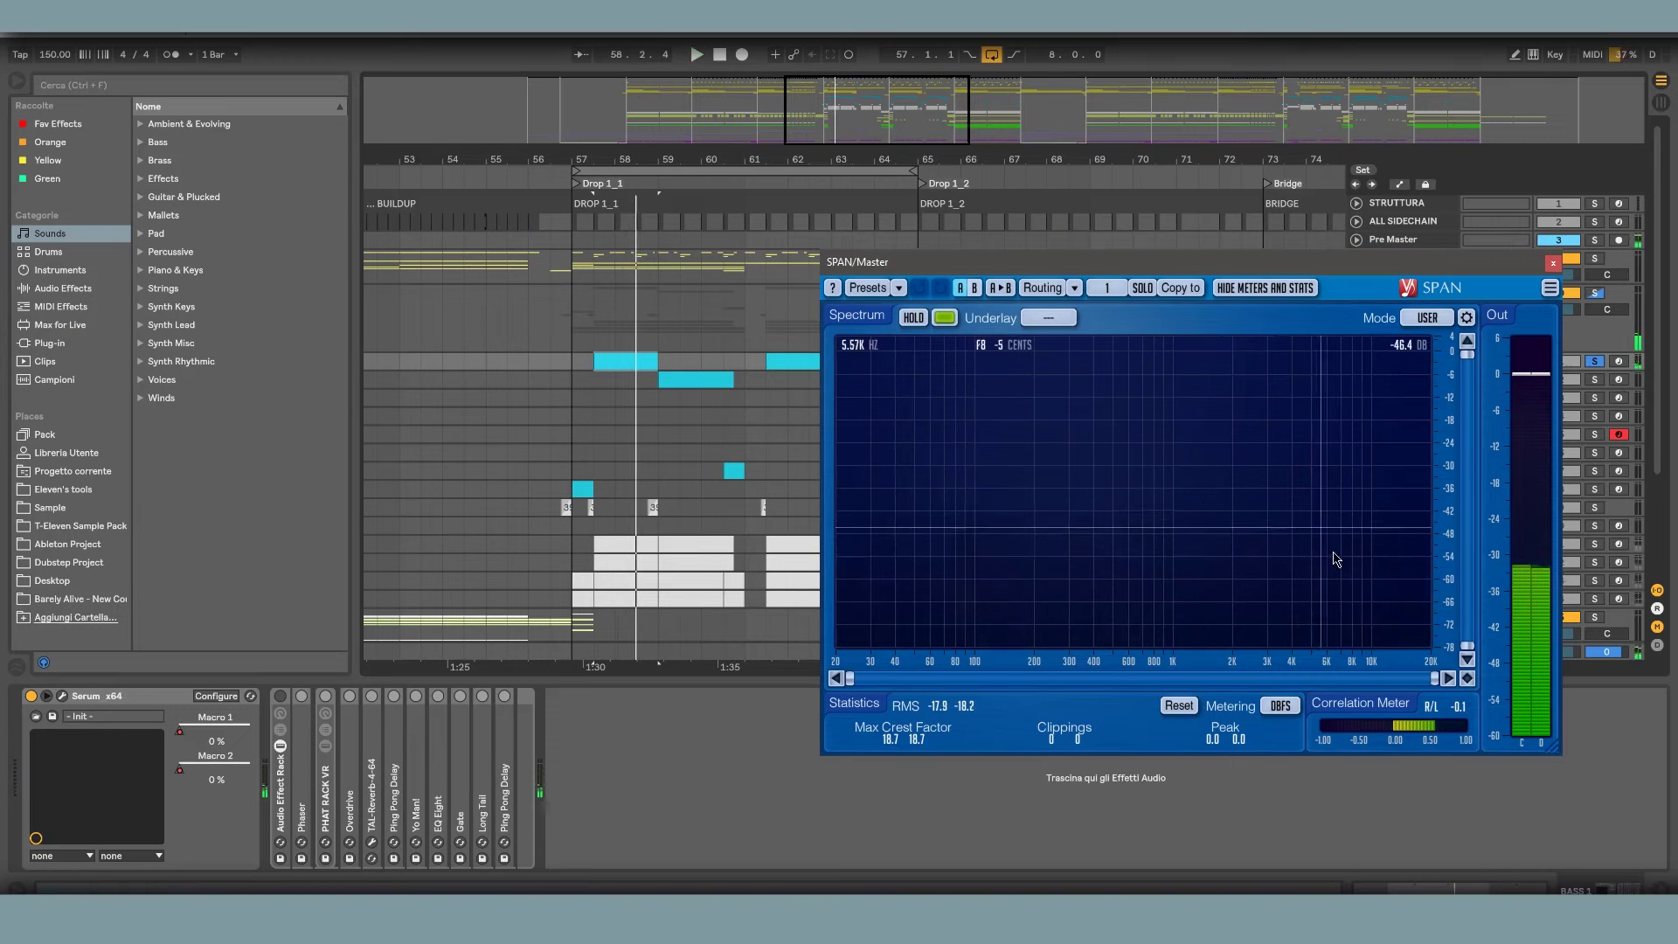
{"action": "left_click", "coordinate": [281, 697]}
{"action": "left_click", "coordinate": [281, 697]}
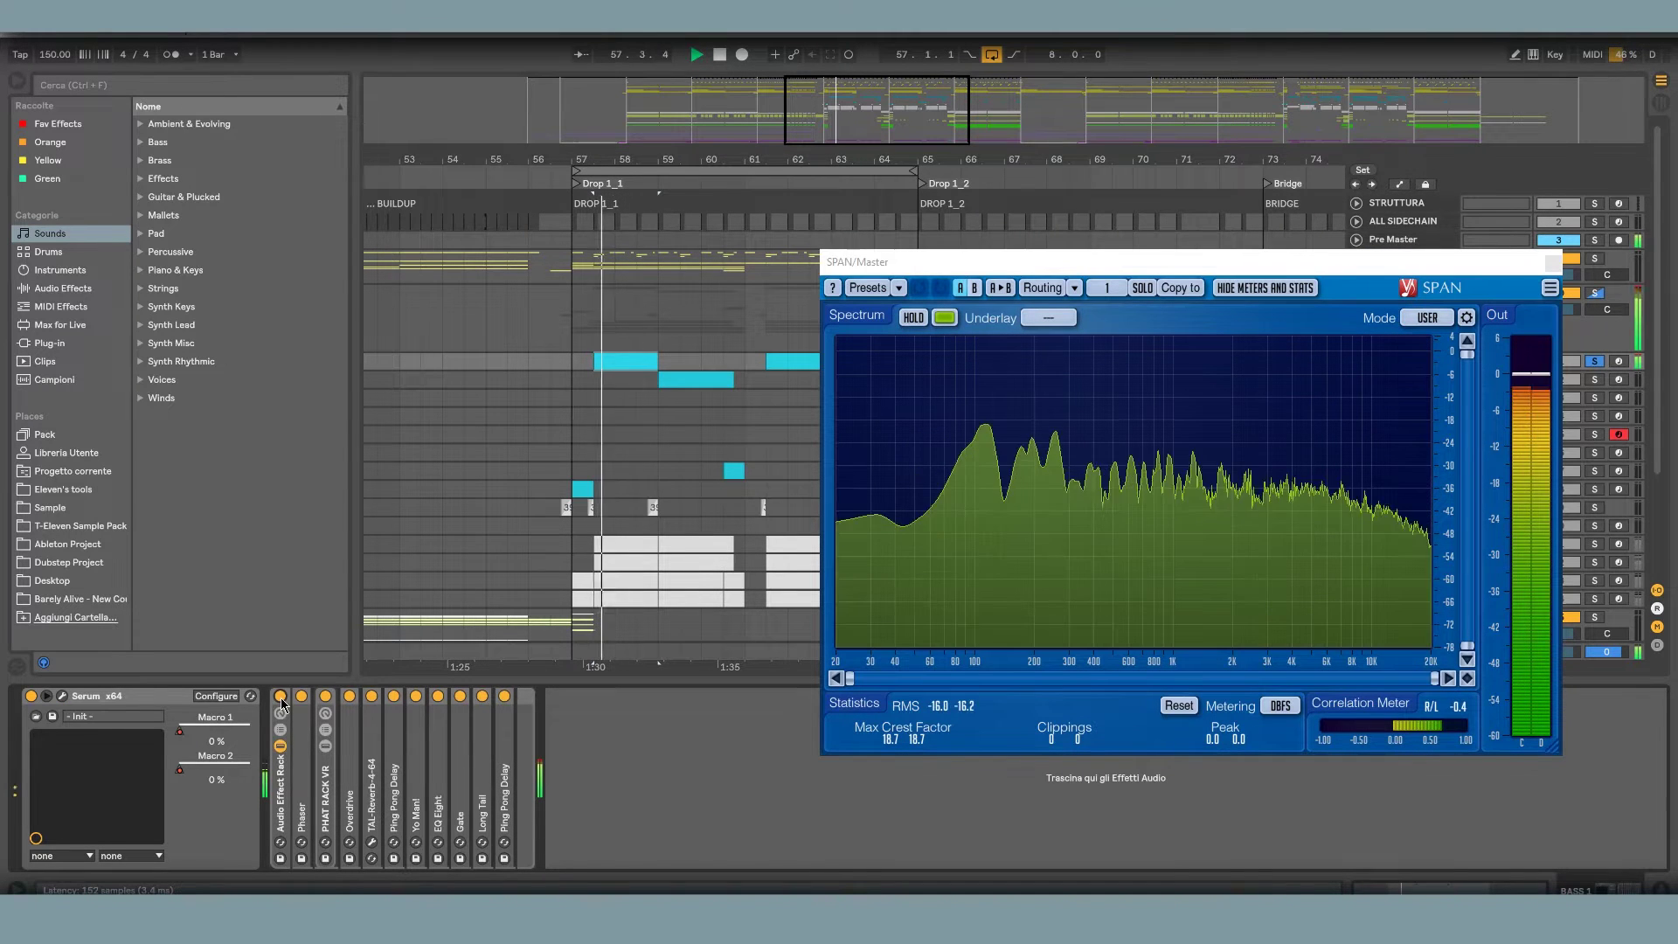
{"action": "left_click_drag", "start_coordinate": [1438, 265], "coordinate": [1242, 247]}
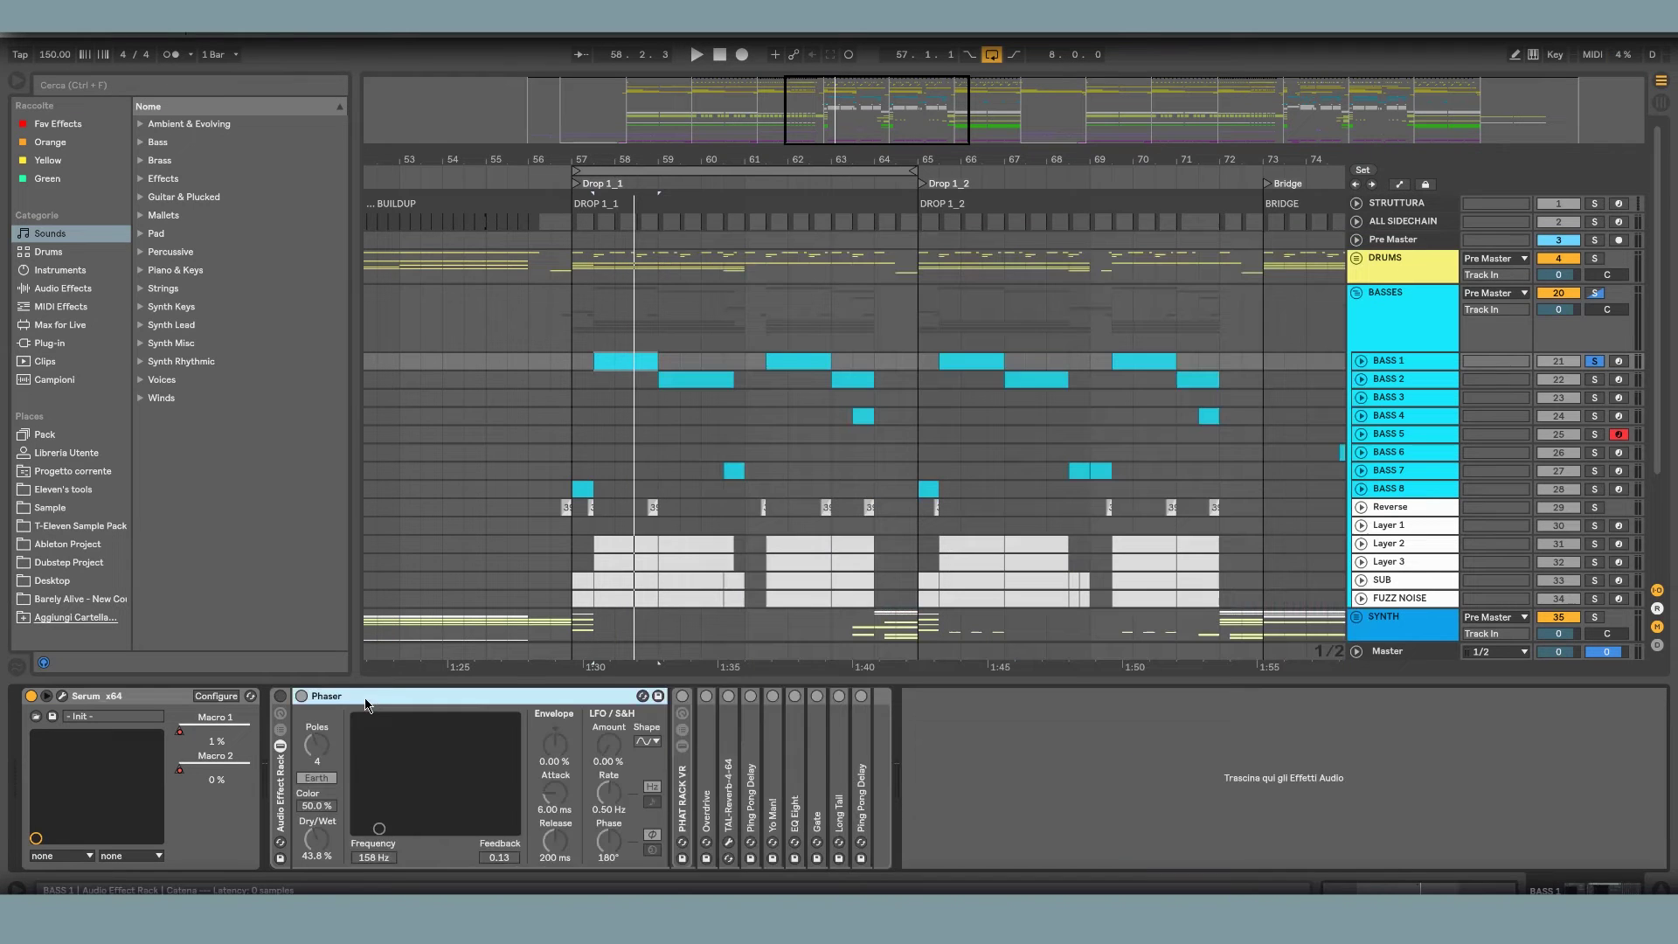
- Switch the Audio Effect Rack back on and deactivate every effect inside it, from Phaser to the last Ping Pong Delay
{"action": "double_click", "coordinate": [366, 700]}
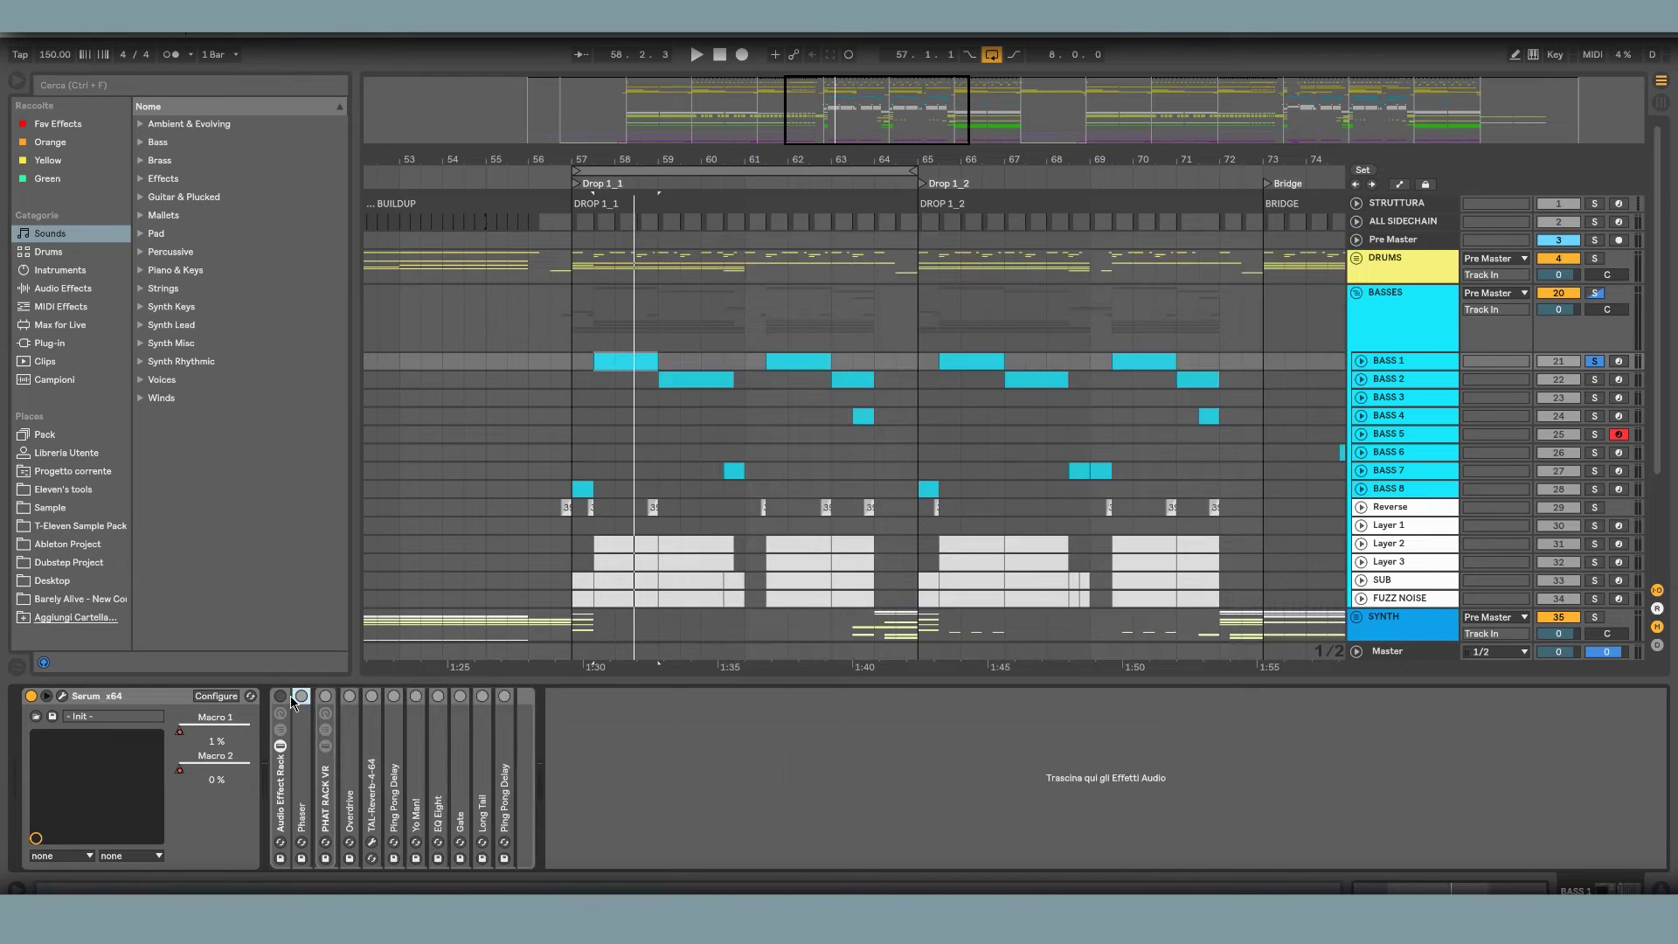
{"action": "left_click", "coordinate": [280, 696]}
{"action": "left_click", "coordinate": [303, 768]}
{"action": "left_click", "coordinate": [503, 782], "text": "shift"}
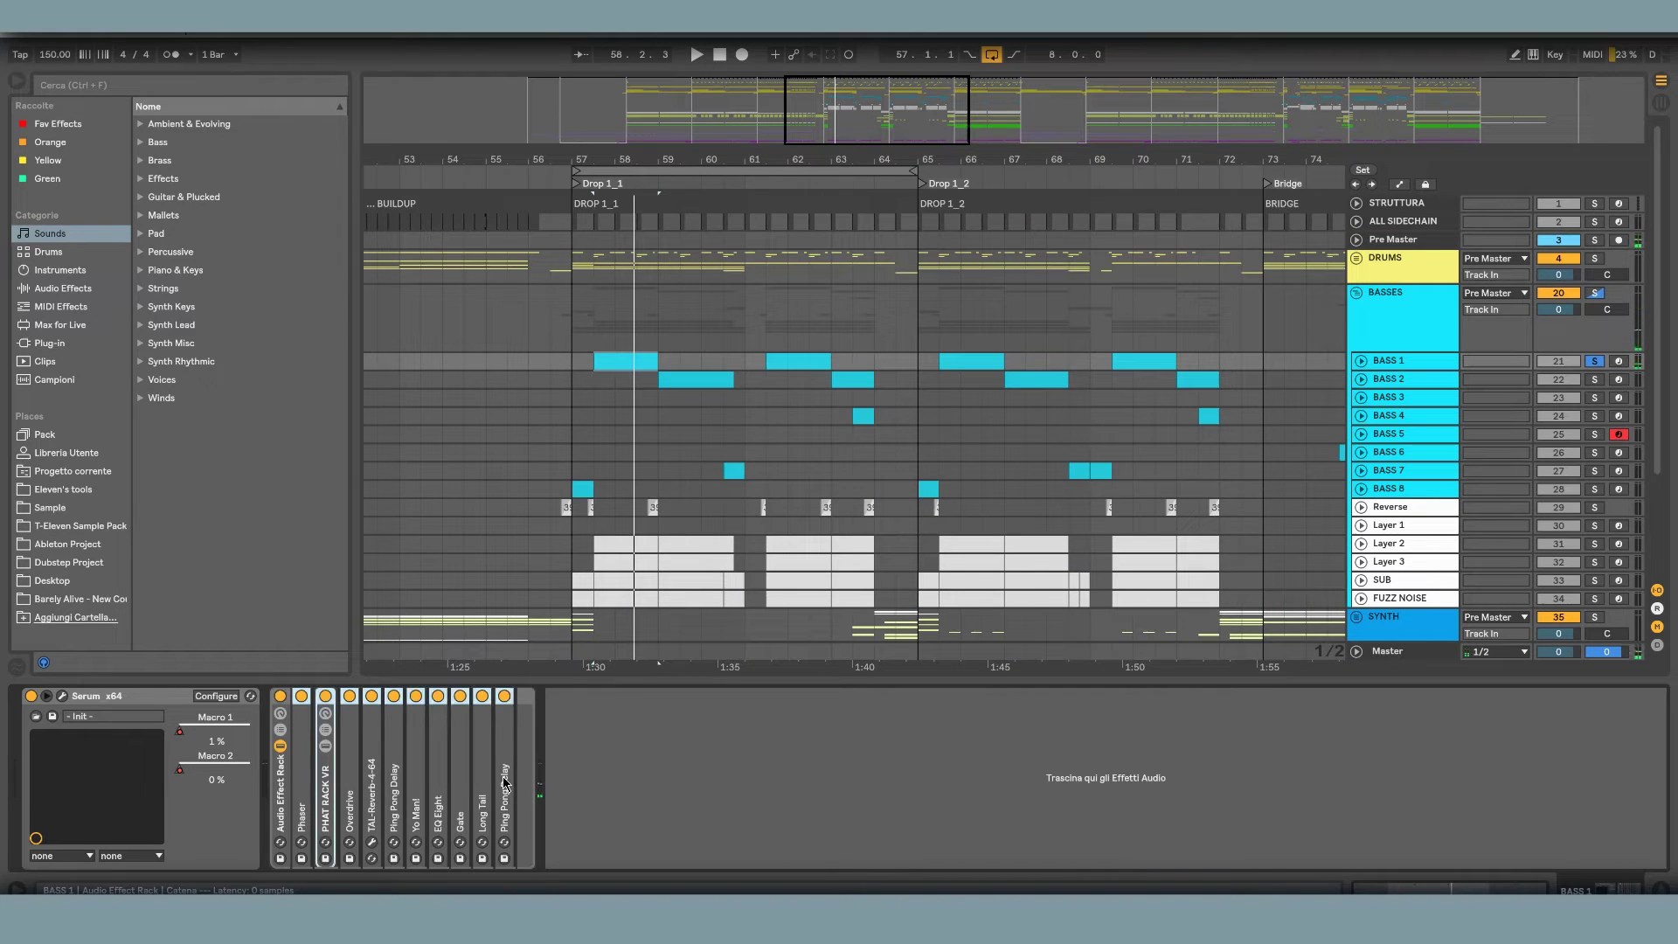
{"action": "left_click", "coordinate": [505, 697]}
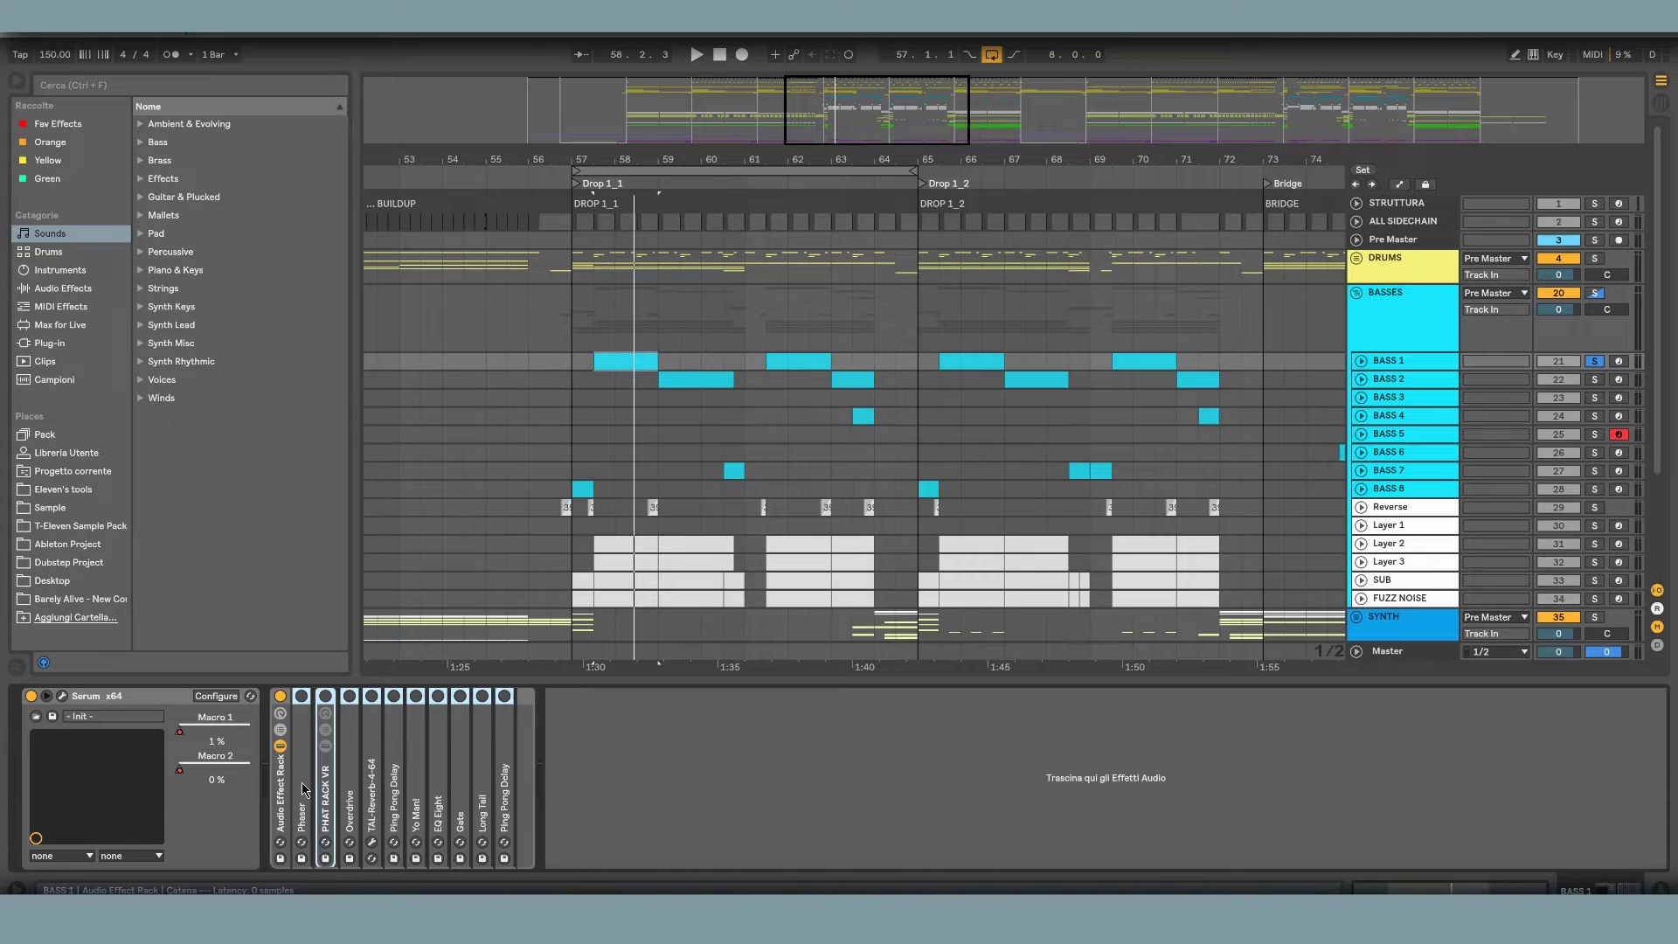
- Expand the Phaser at the start of the rack and activate it
{"action": "double_click", "coordinate": [307, 719]}
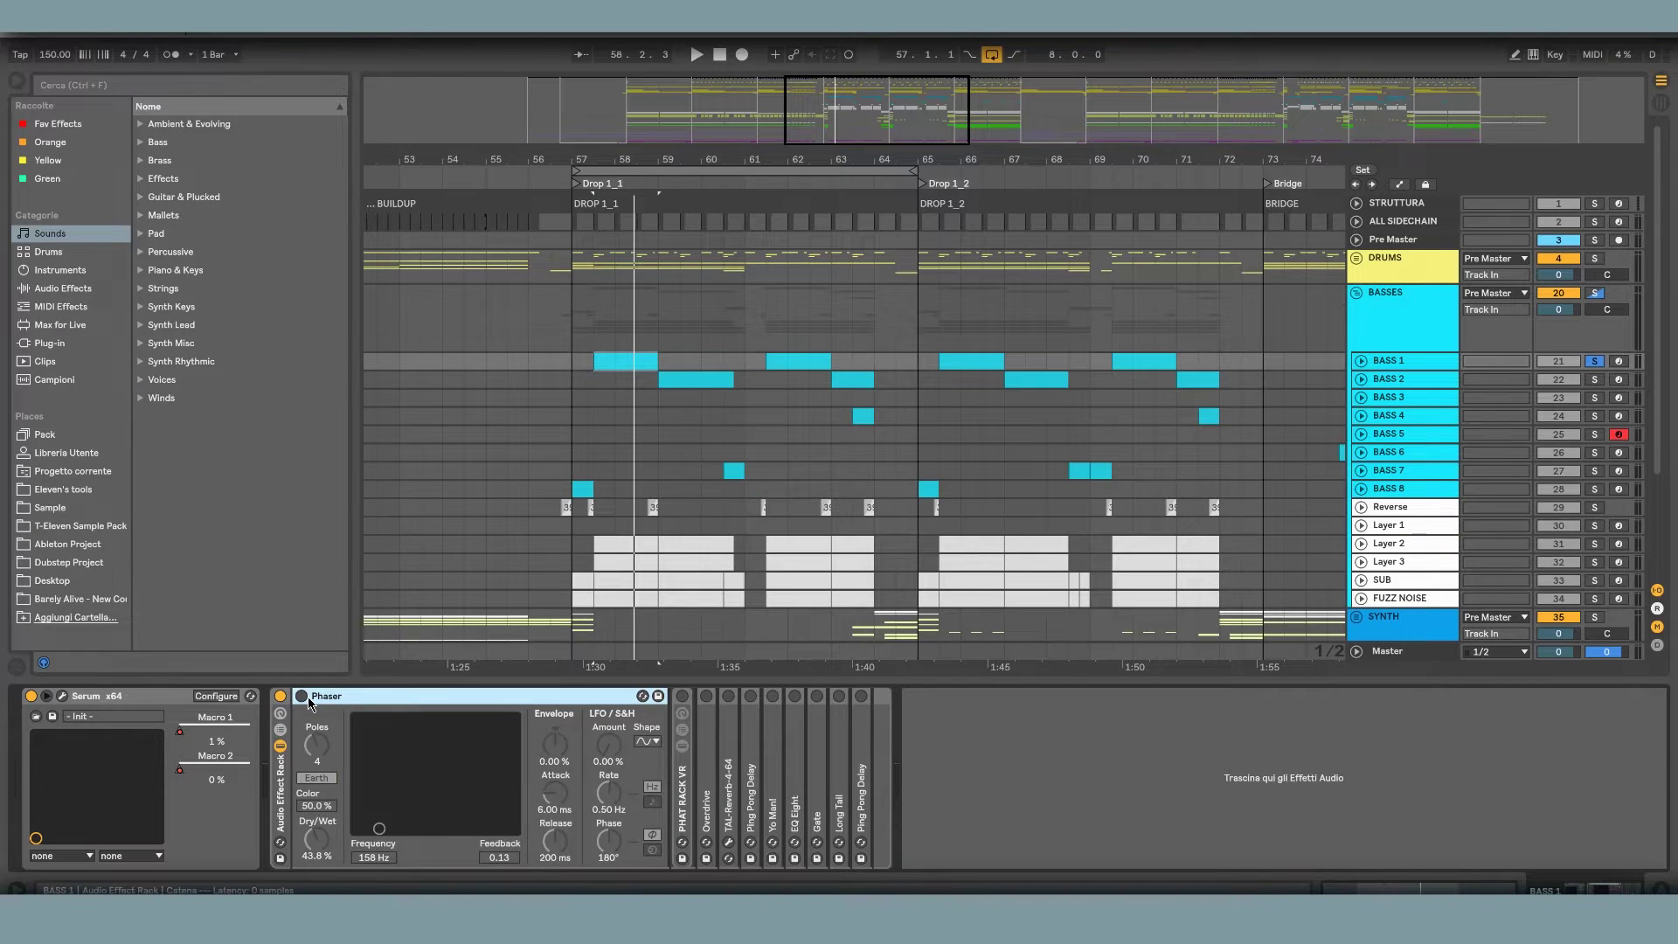
{"action": "left_click", "coordinate": [301, 697]}
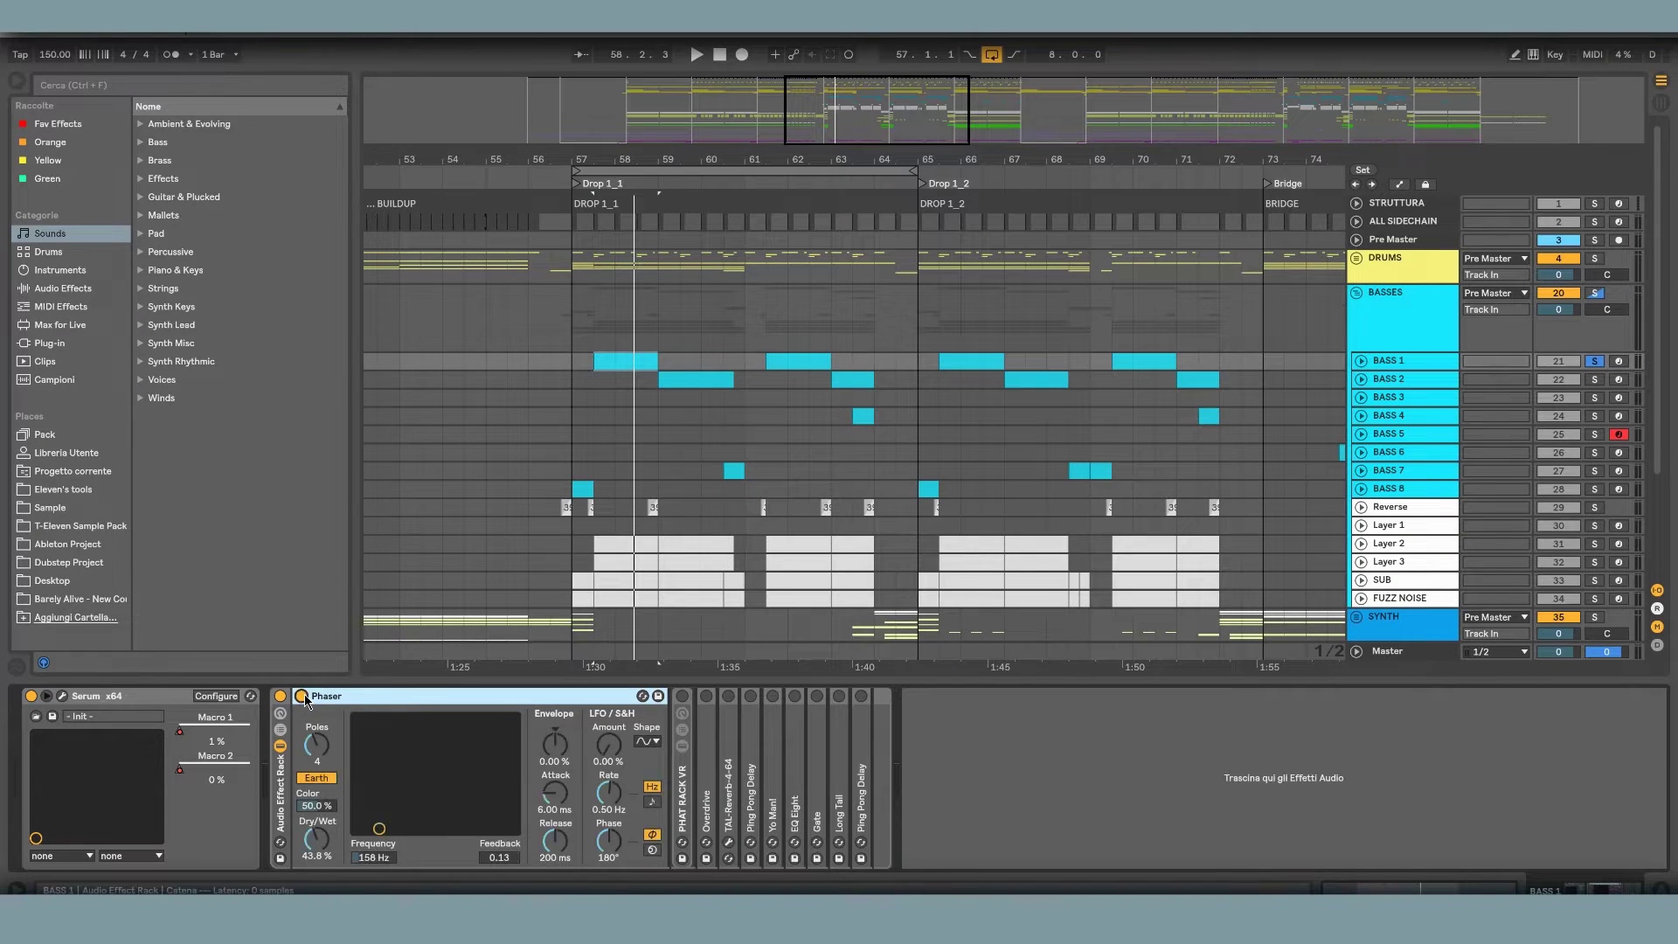
{"action": "left_click", "coordinate": [342, 853]}
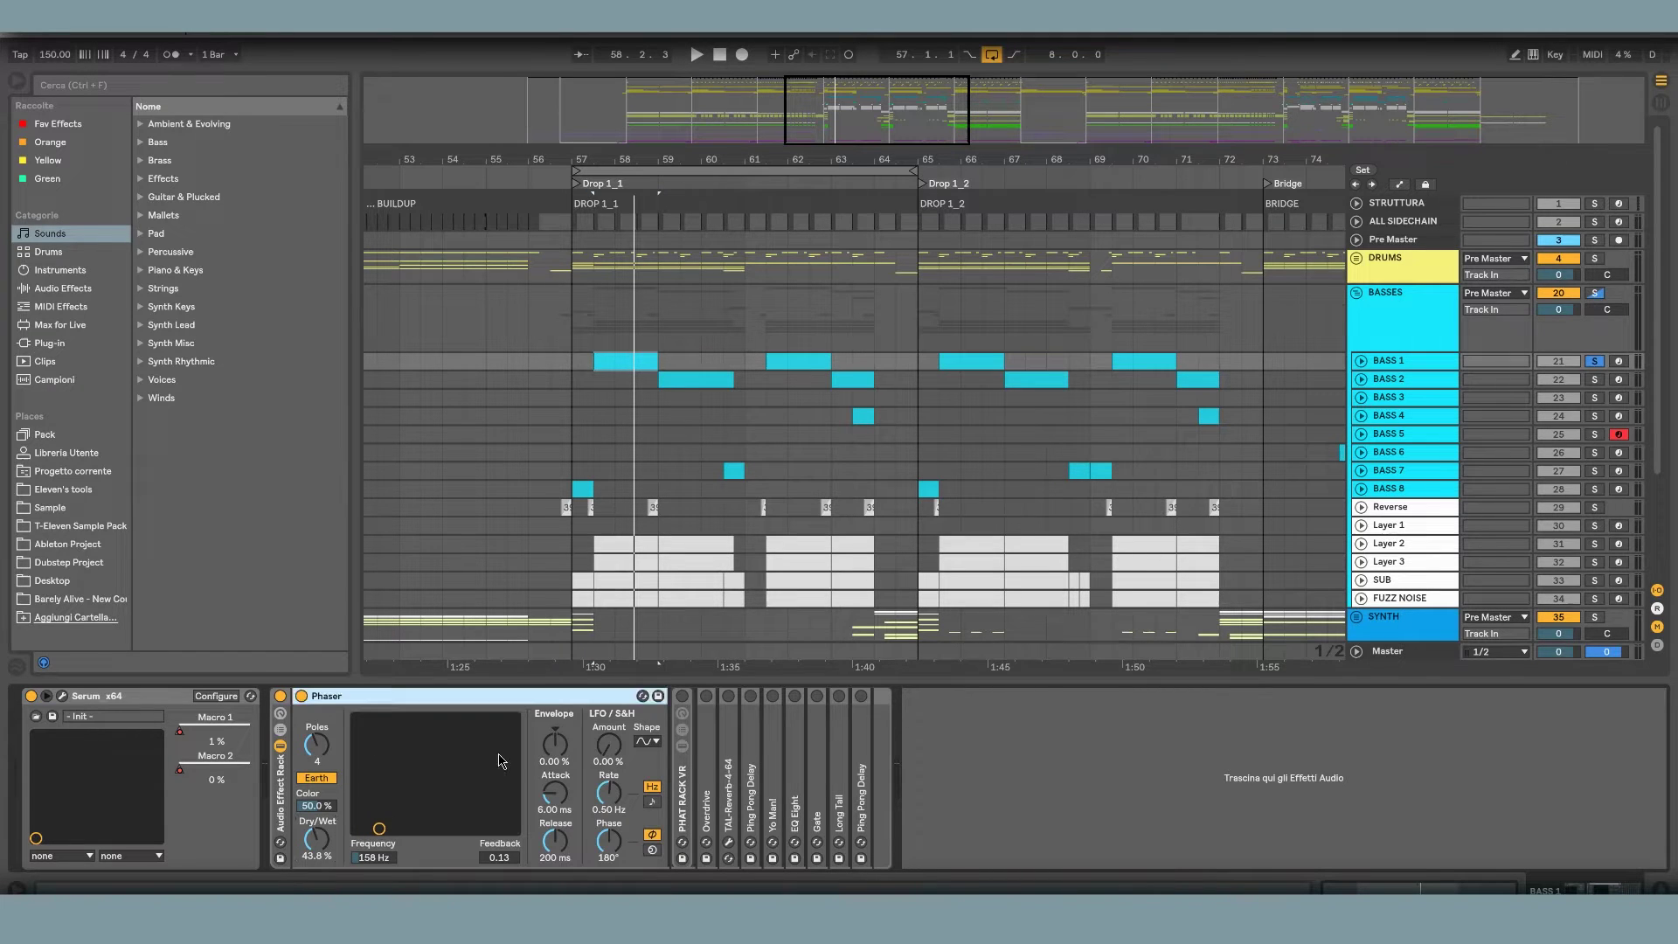
- Try a second Phaser after the first with its dry/wet at about 38%, and delete it
{"action": "left_click", "coordinate": [63, 288]}
{"action": "double_click", "coordinate": [182, 544]}
{"action": "left_click_drag", "start_coordinate": [994, 762], "coordinate": [994, 682]}
{"action": "left_click", "coordinate": [824, 850]}
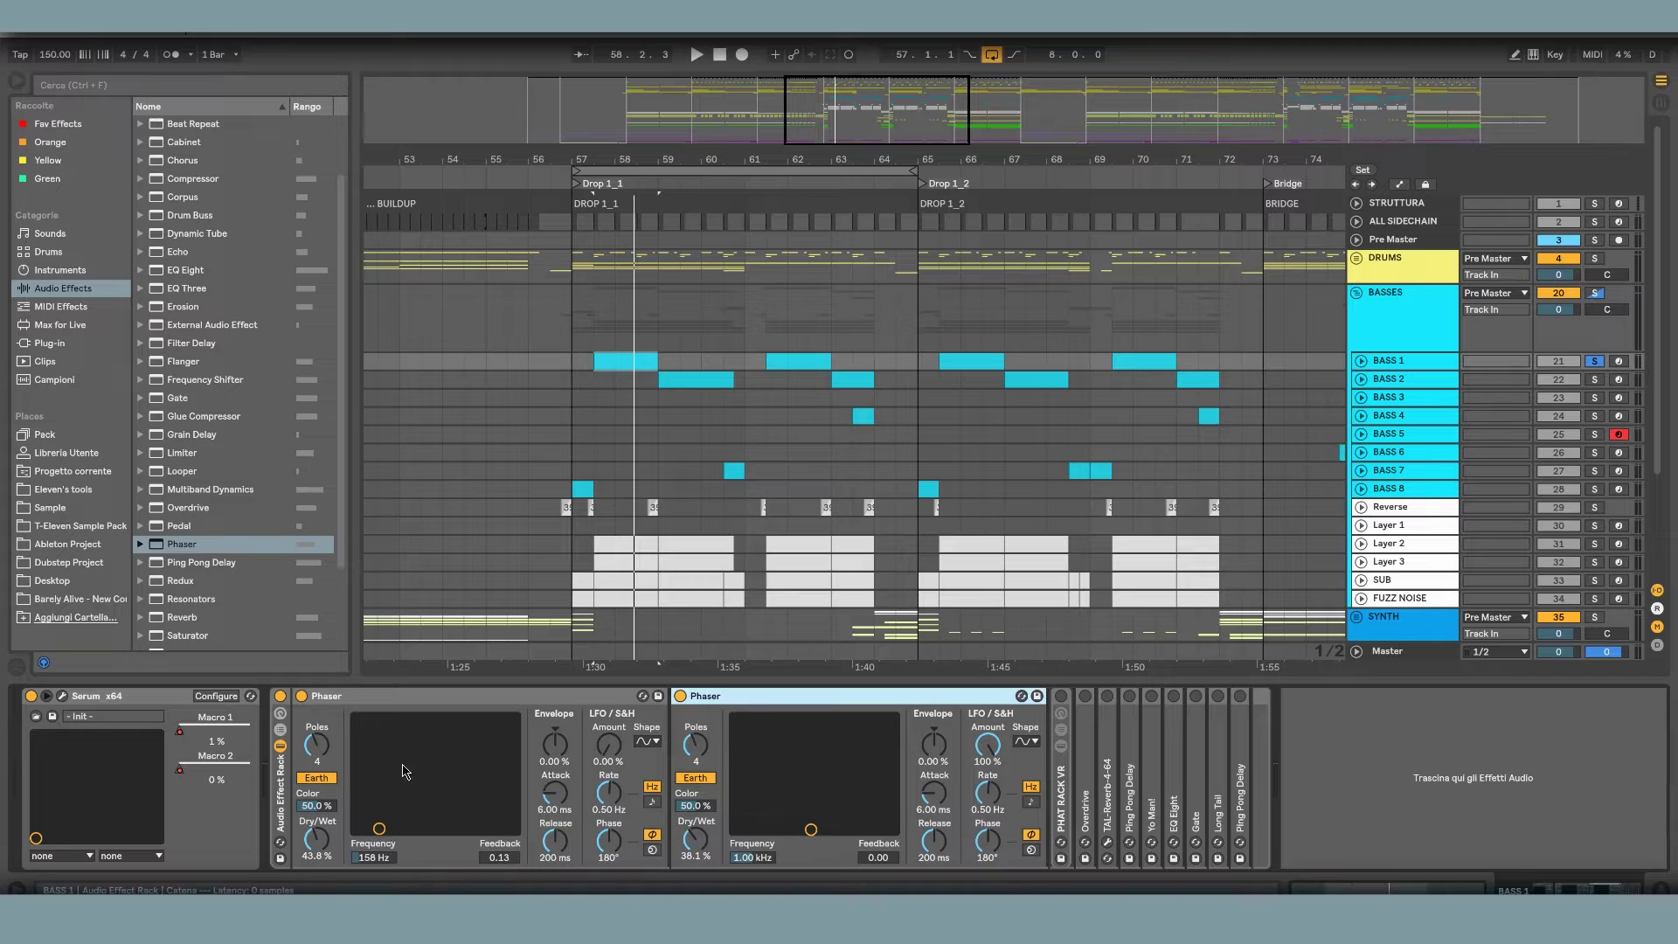
{"action": "key", "text": "Delete"}
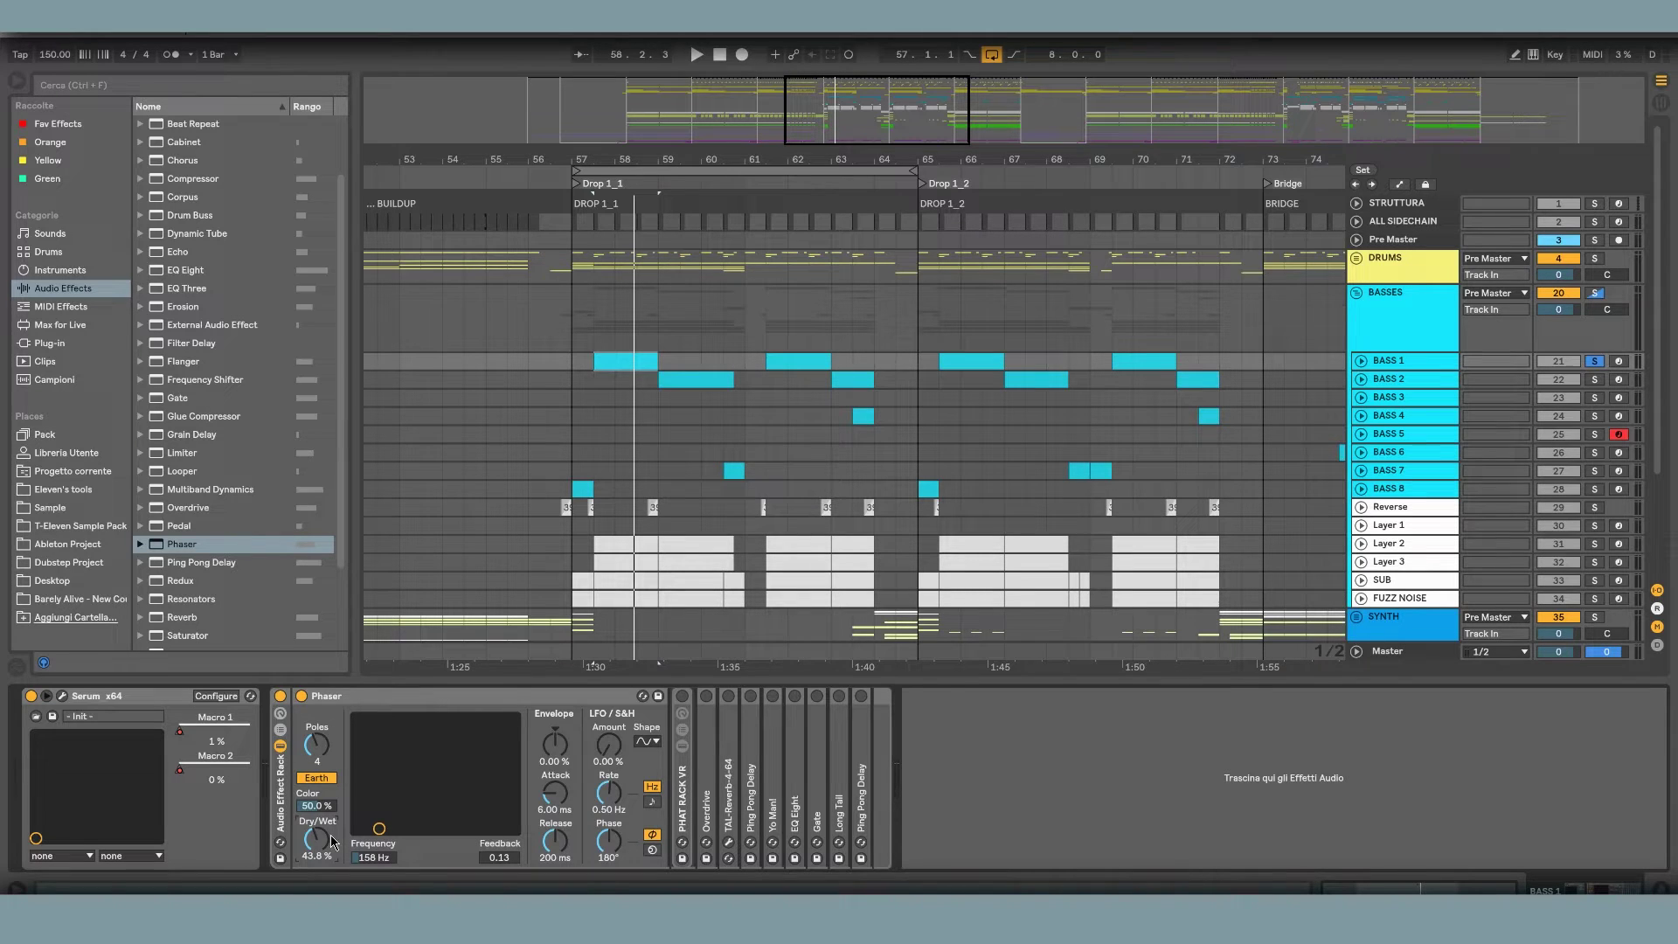
- Collapse the Phaser, activate PHAT RACK VR and show the devices inside it
{"action": "double_click", "coordinate": [334, 699]}
{"action": "double_click", "coordinate": [326, 778]}
{"action": "left_click", "coordinate": [326, 697]}
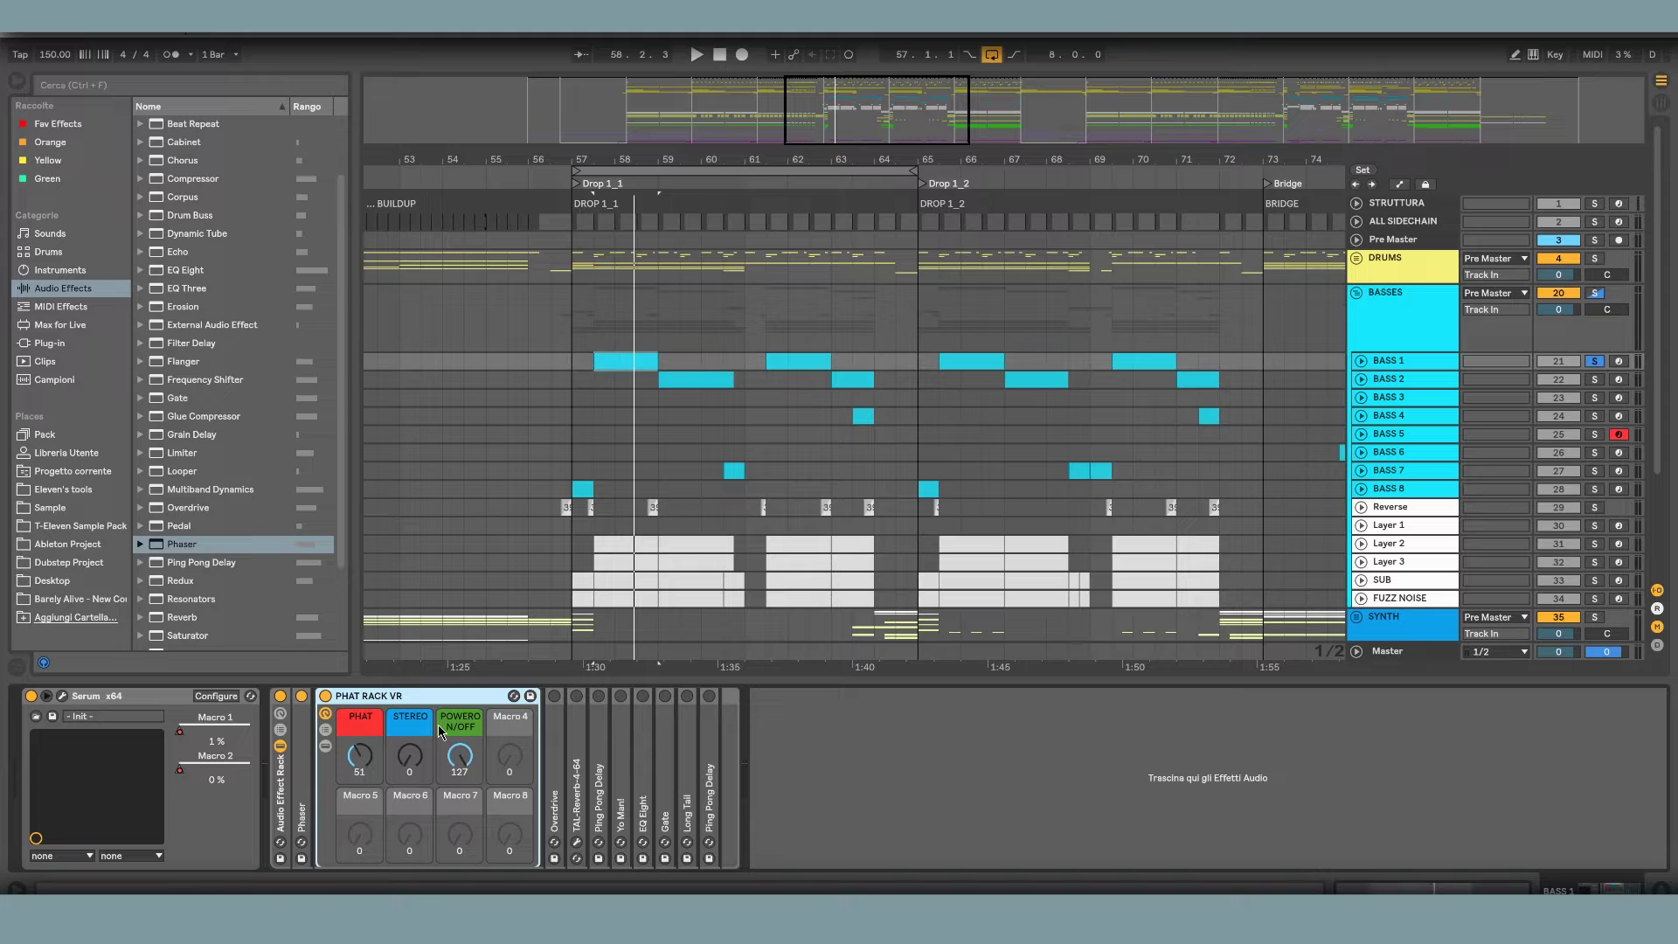
{"action": "left_click", "coordinate": [326, 746]}
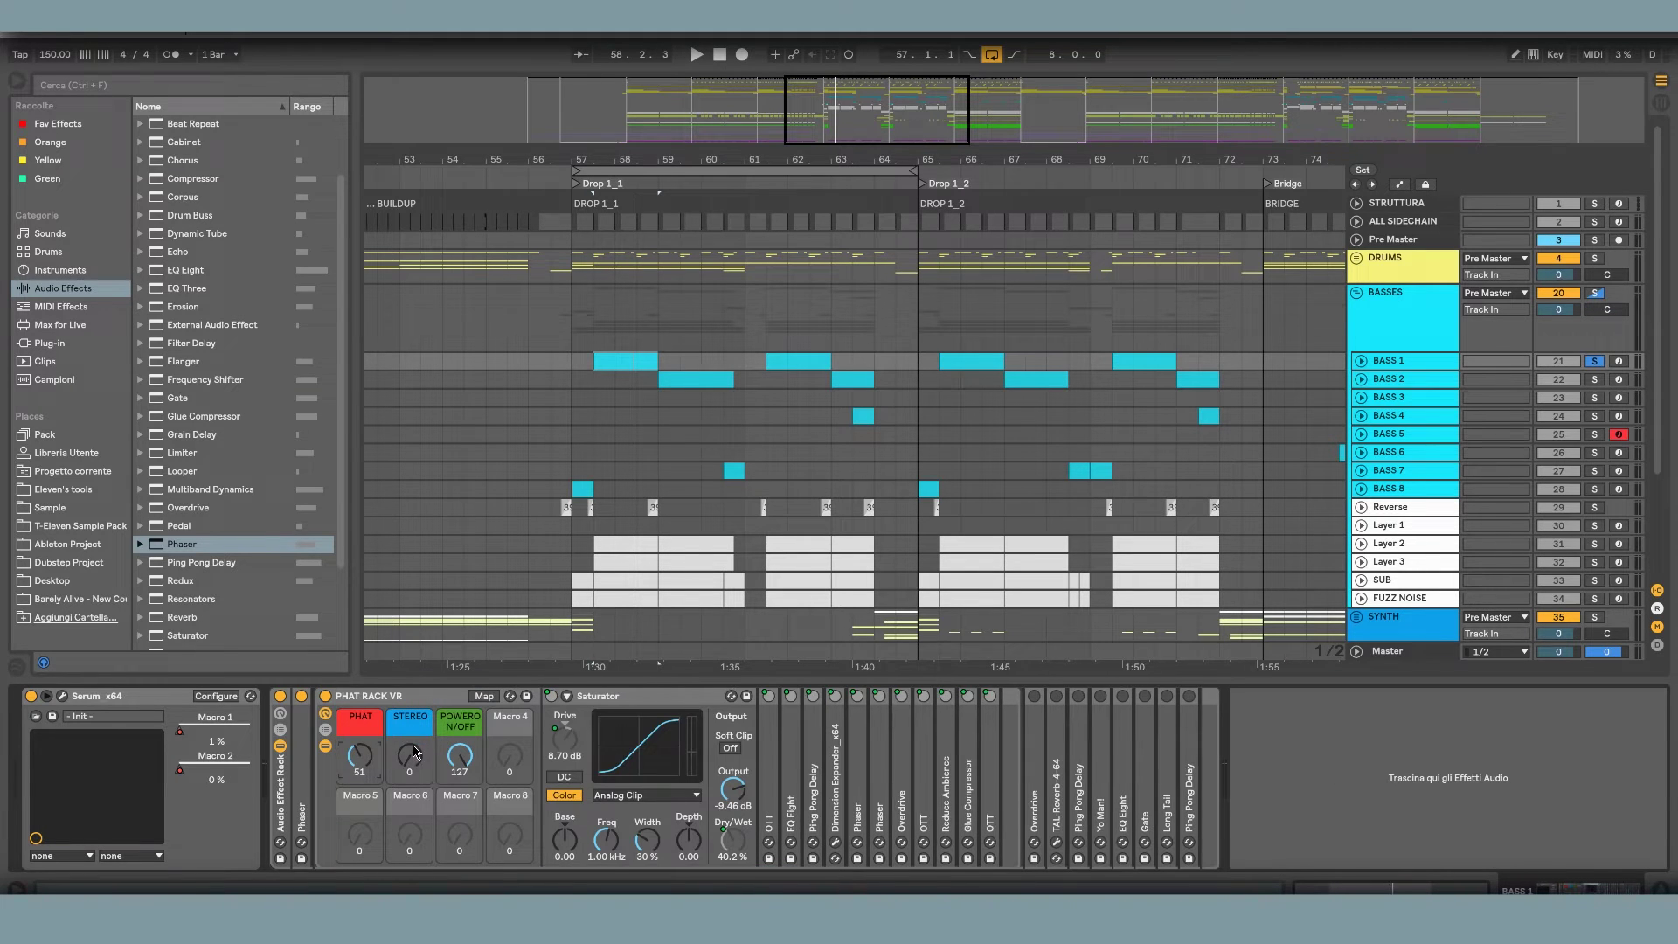
- Inspect the first OTT's settings inside PHAT RACK VR and try out the range of the PHAT macro
{"action": "mouse_move", "coordinate": [412, 749]}
{"action": "left_mouse_down"}
{"action": "mouse_move", "coordinate": [412, 716]}
{"action": "mouse_move", "coordinate": [414, 752]}
{"action": "left_mouse_up"}
{"action": "double_click", "coordinate": [774, 774]}
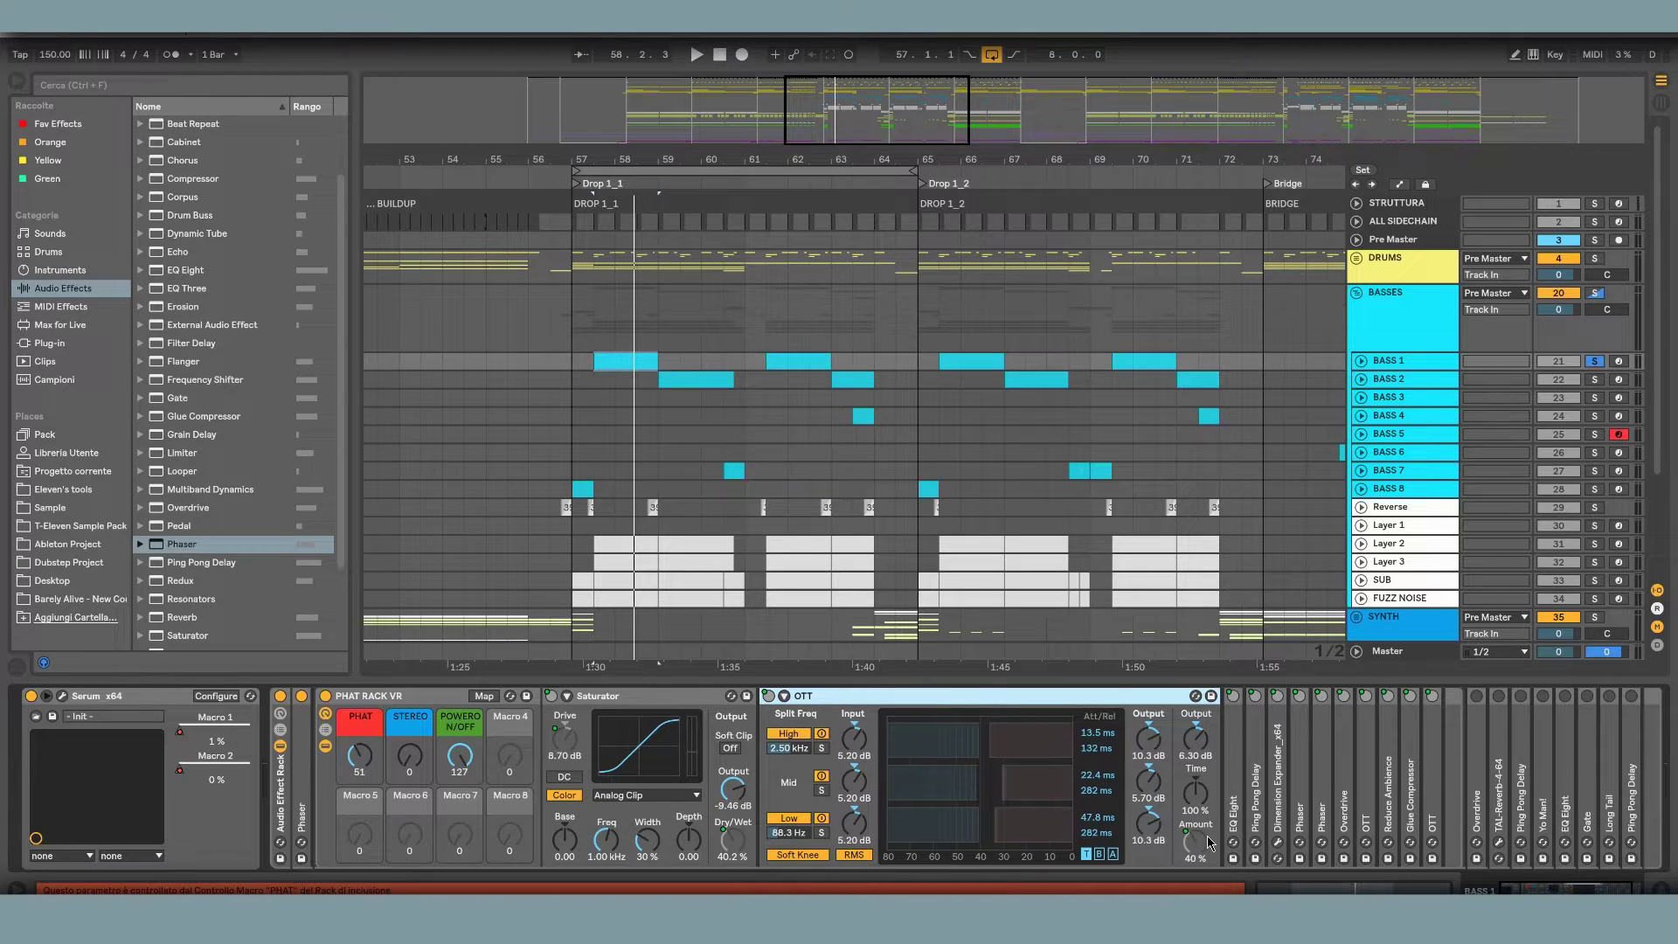
{"action": "double_click", "coordinate": [1256, 802]}
{"action": "double_click", "coordinate": [1281, 696]}
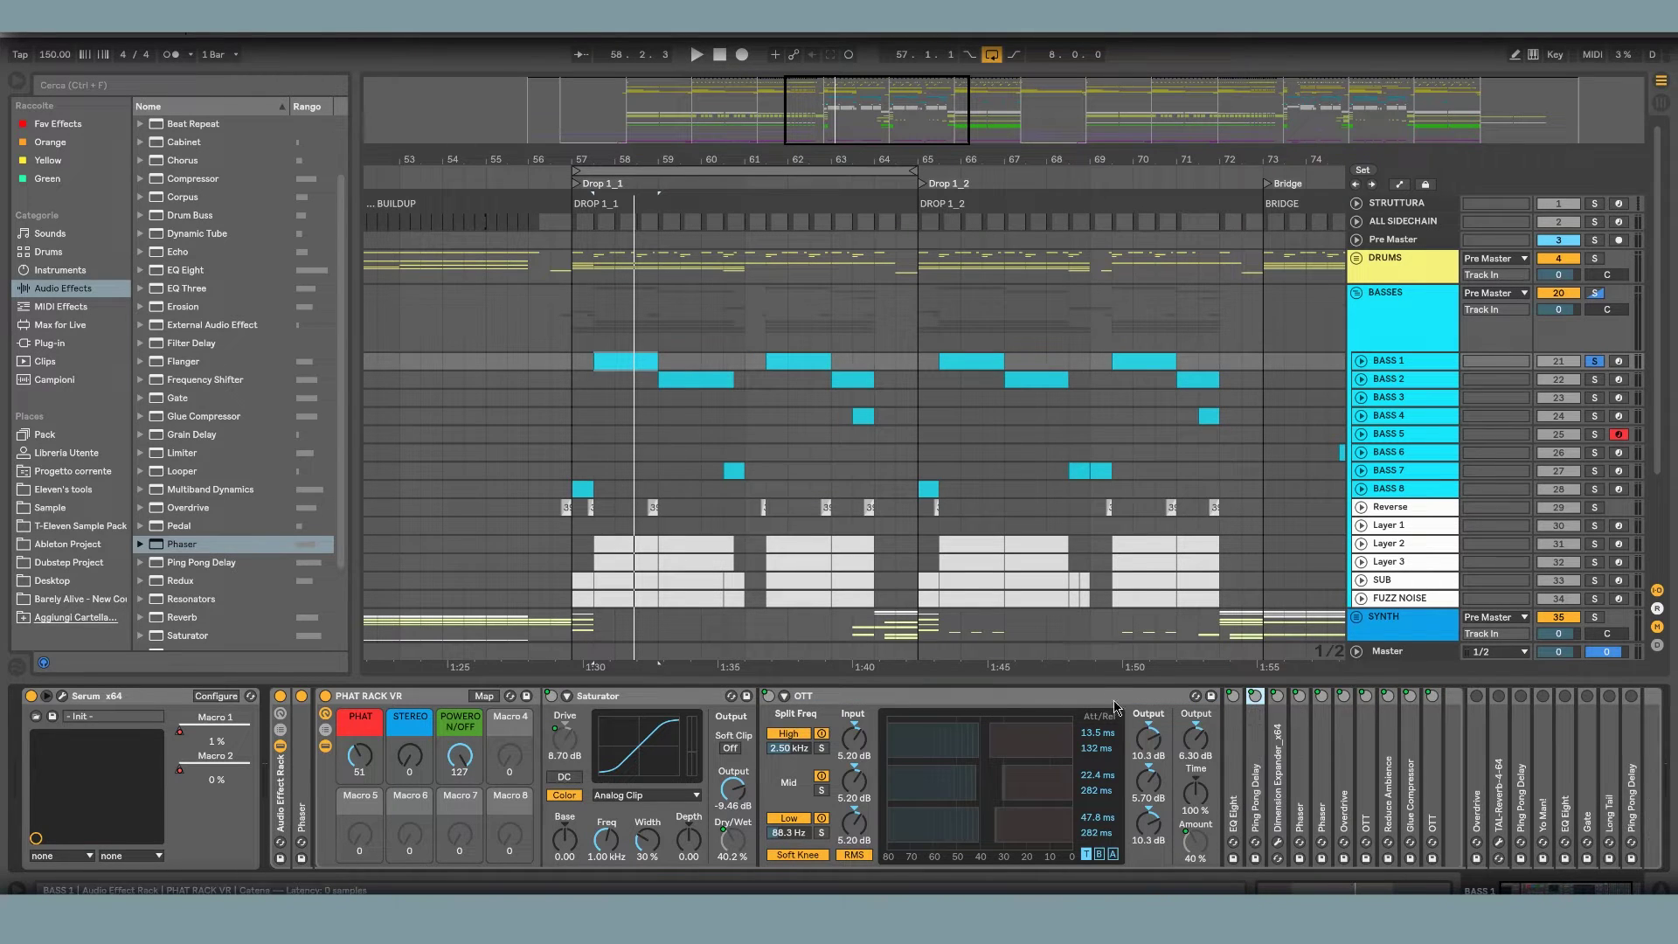
{"action": "left_click_drag", "start_coordinate": [361, 763], "coordinate": [362, 699]}
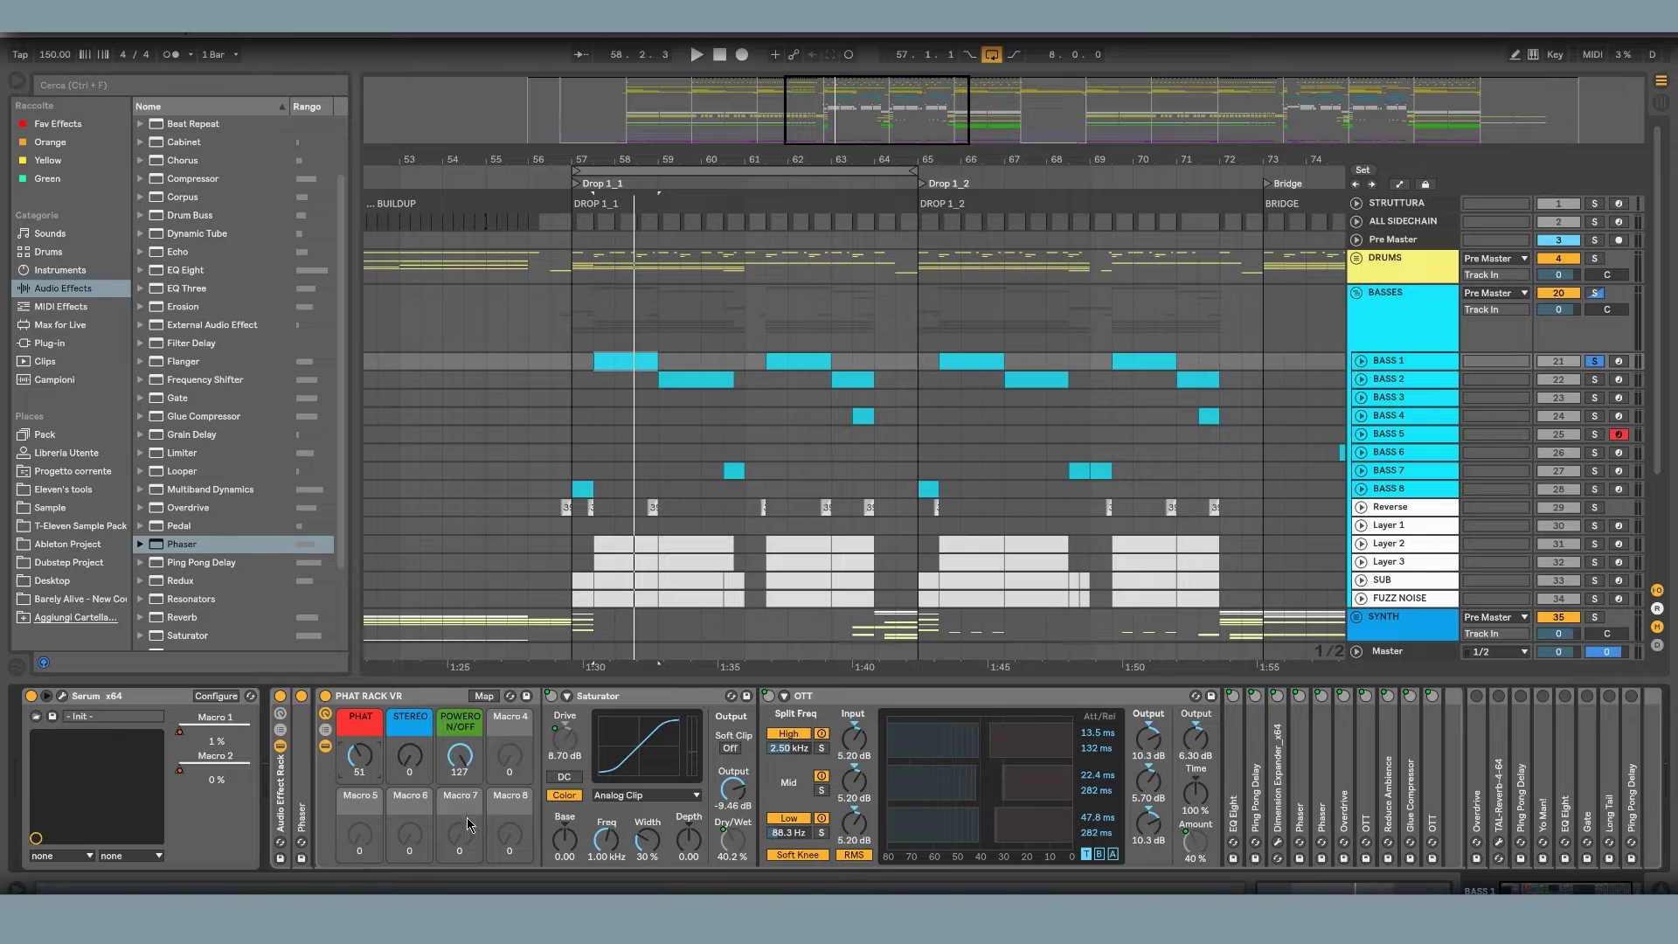
{"action": "left_click_drag", "start_coordinate": [362, 763], "coordinate": [361, 827]}
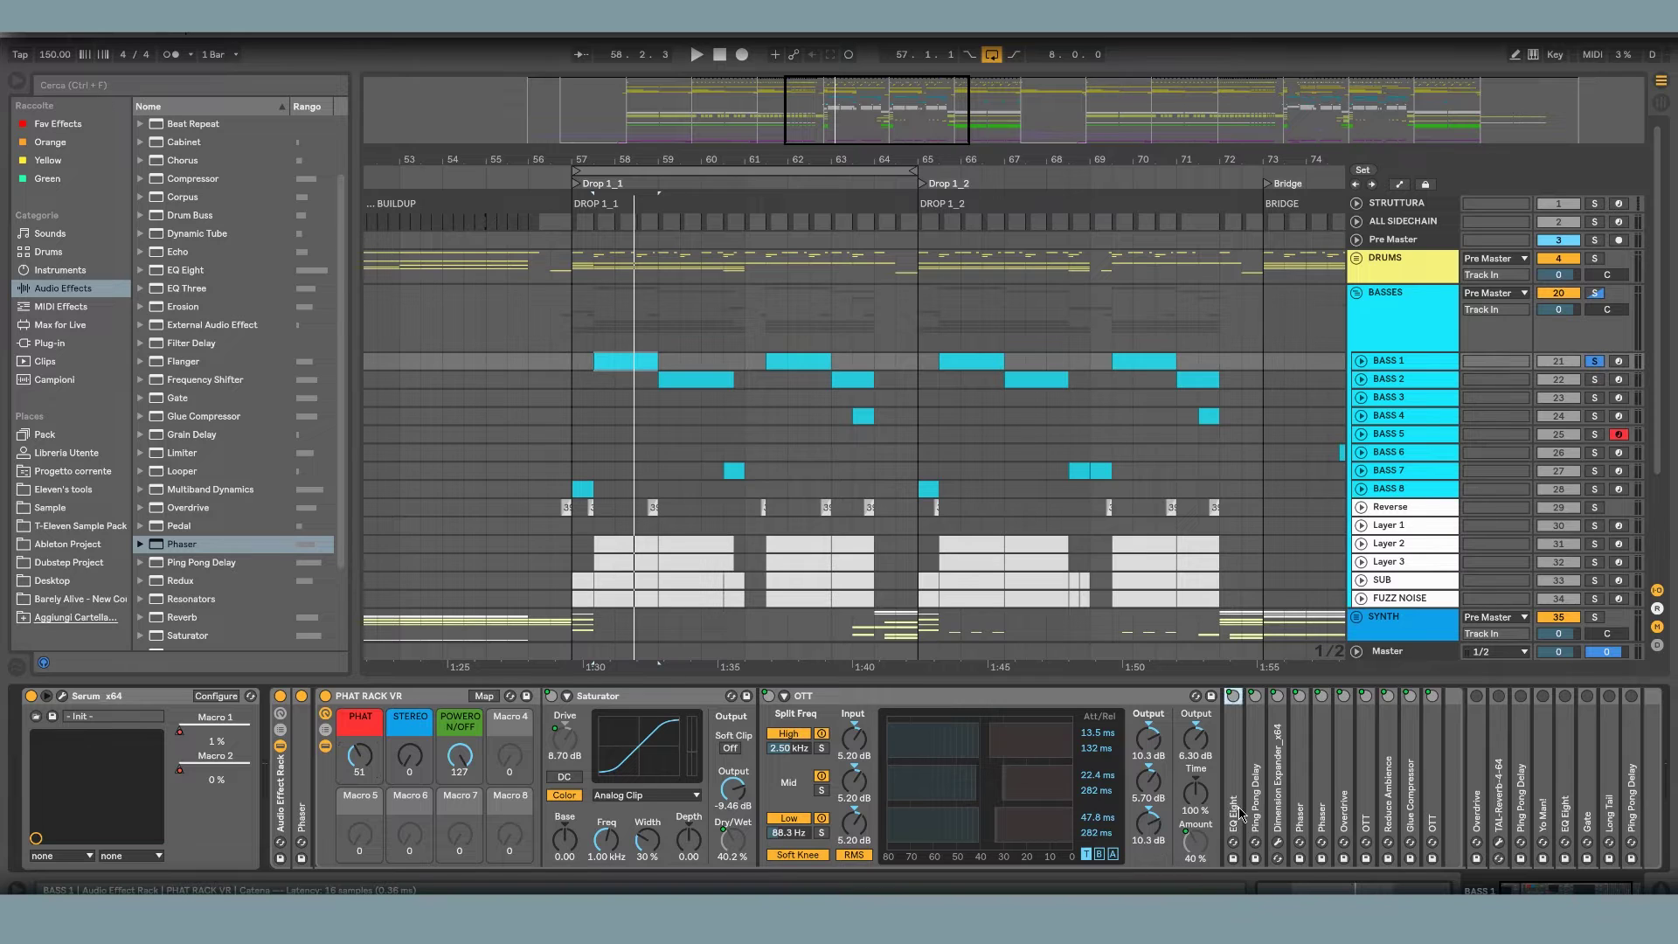
- Examine the EQ Eight curve inside PHAT RACK VR, collapsing the OTT and Saturator
{"action": "double_click", "coordinate": [1234, 702]}
{"action": "double_click", "coordinate": [1322, 705]}
{"action": "left_click", "coordinate": [878, 701]}
{"action": "key", "text": "Delete"}
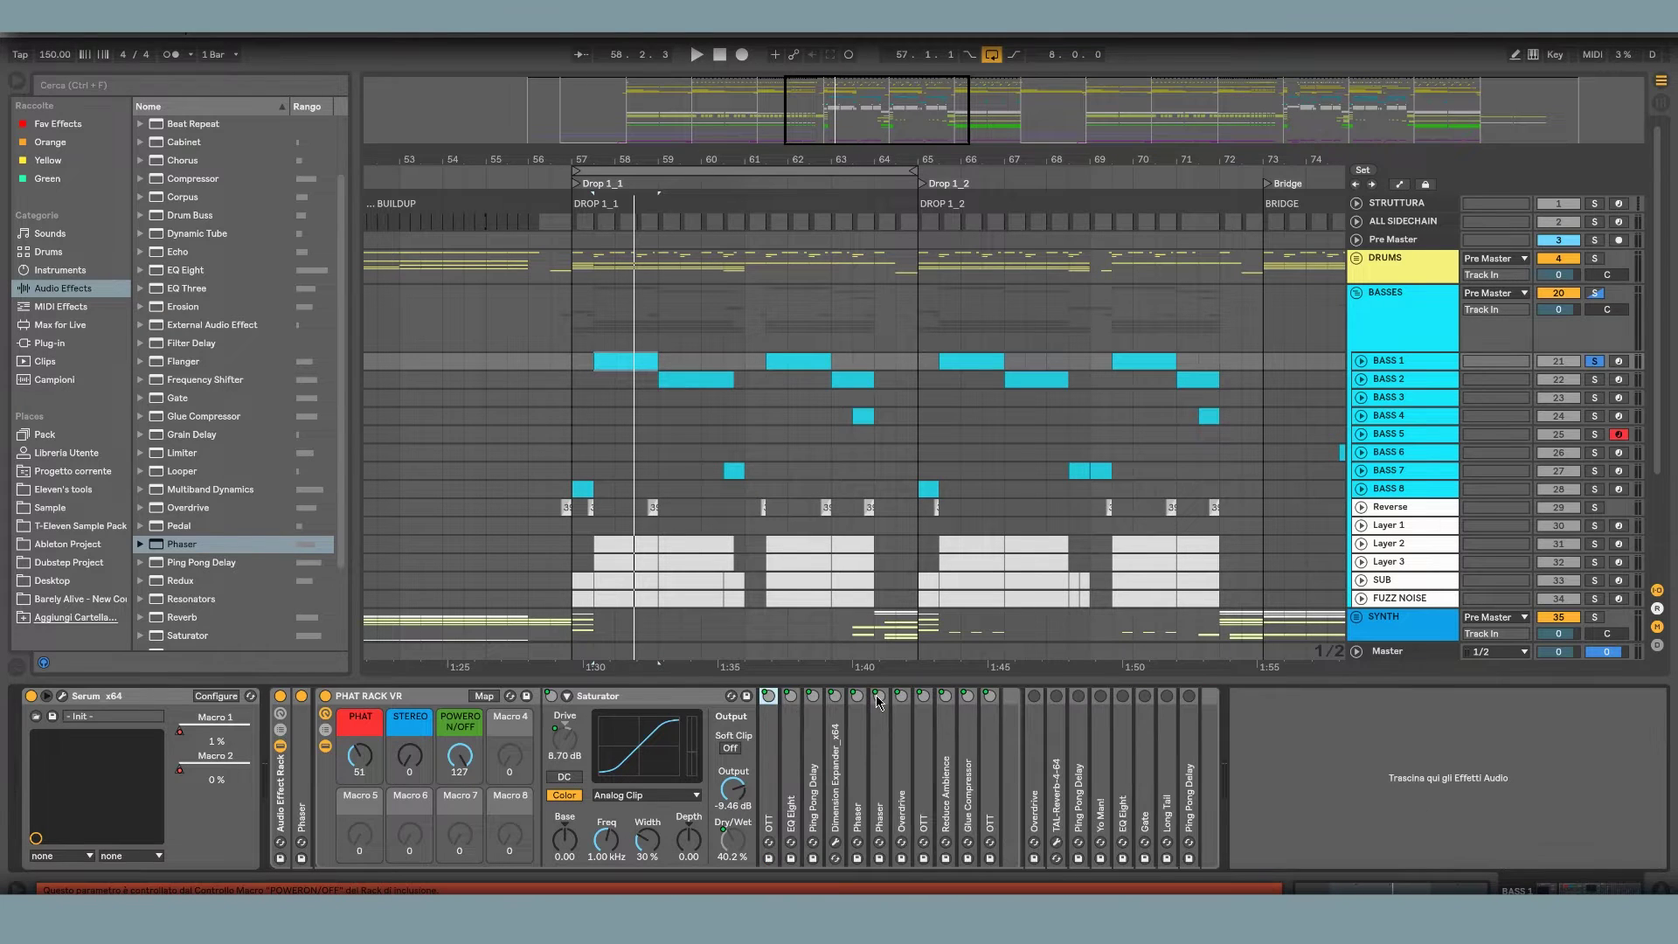
{"action": "double_click", "coordinate": [630, 697]}
{"action": "double_click", "coordinate": [605, 792]}
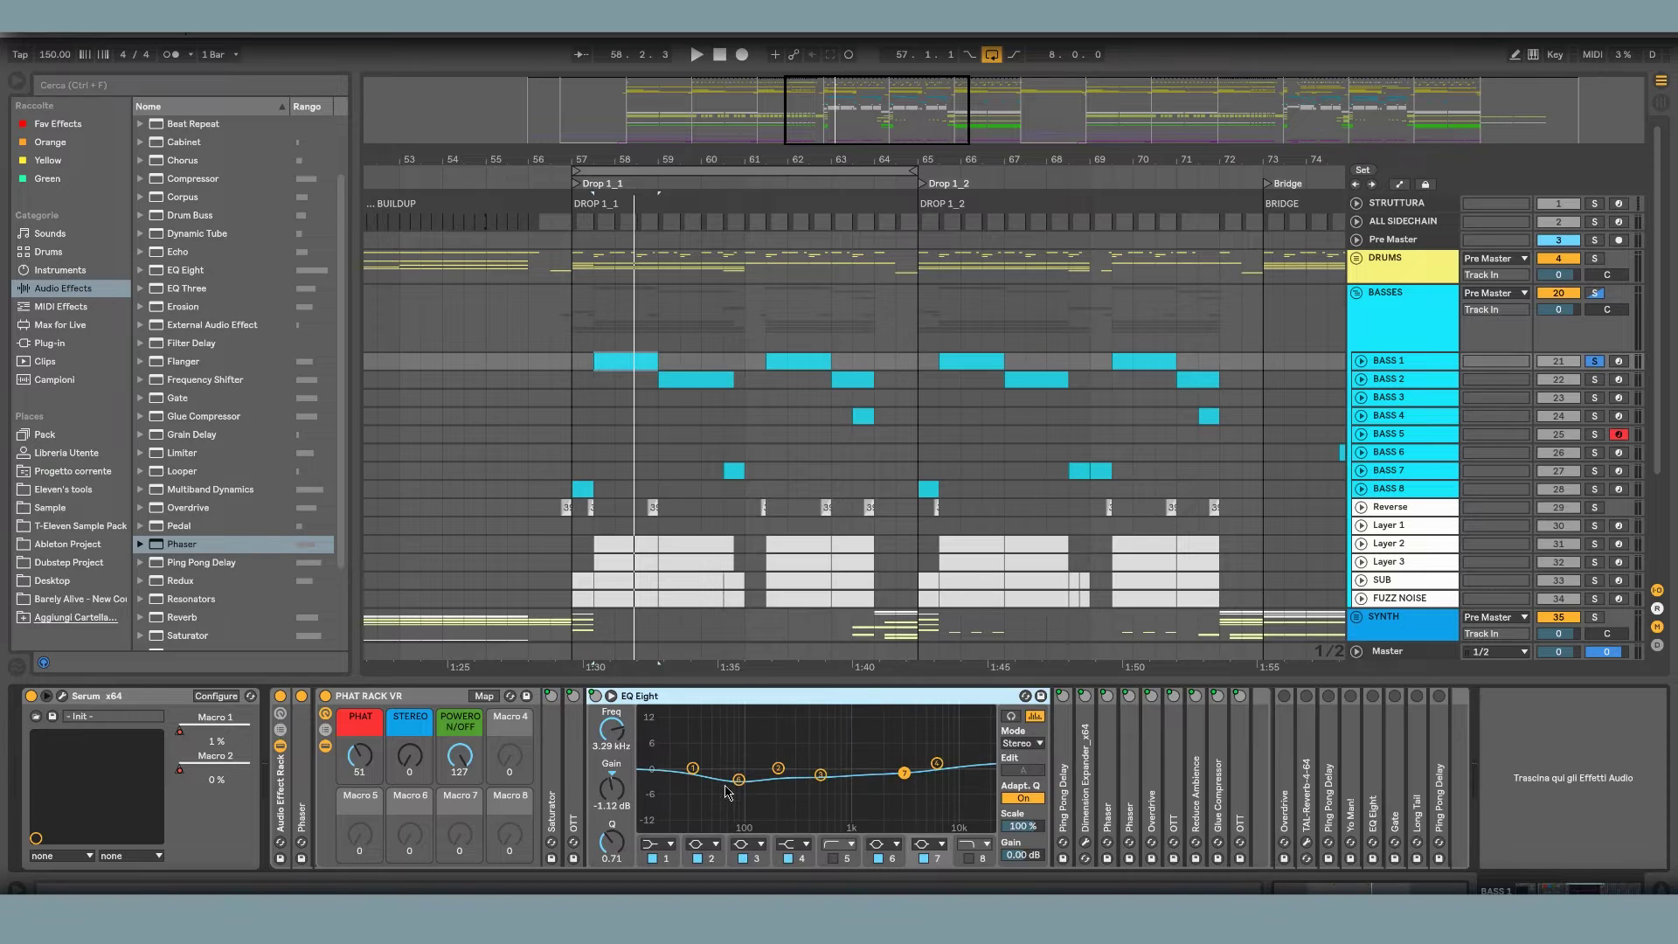
{"action": "double_click", "coordinate": [729, 699]}
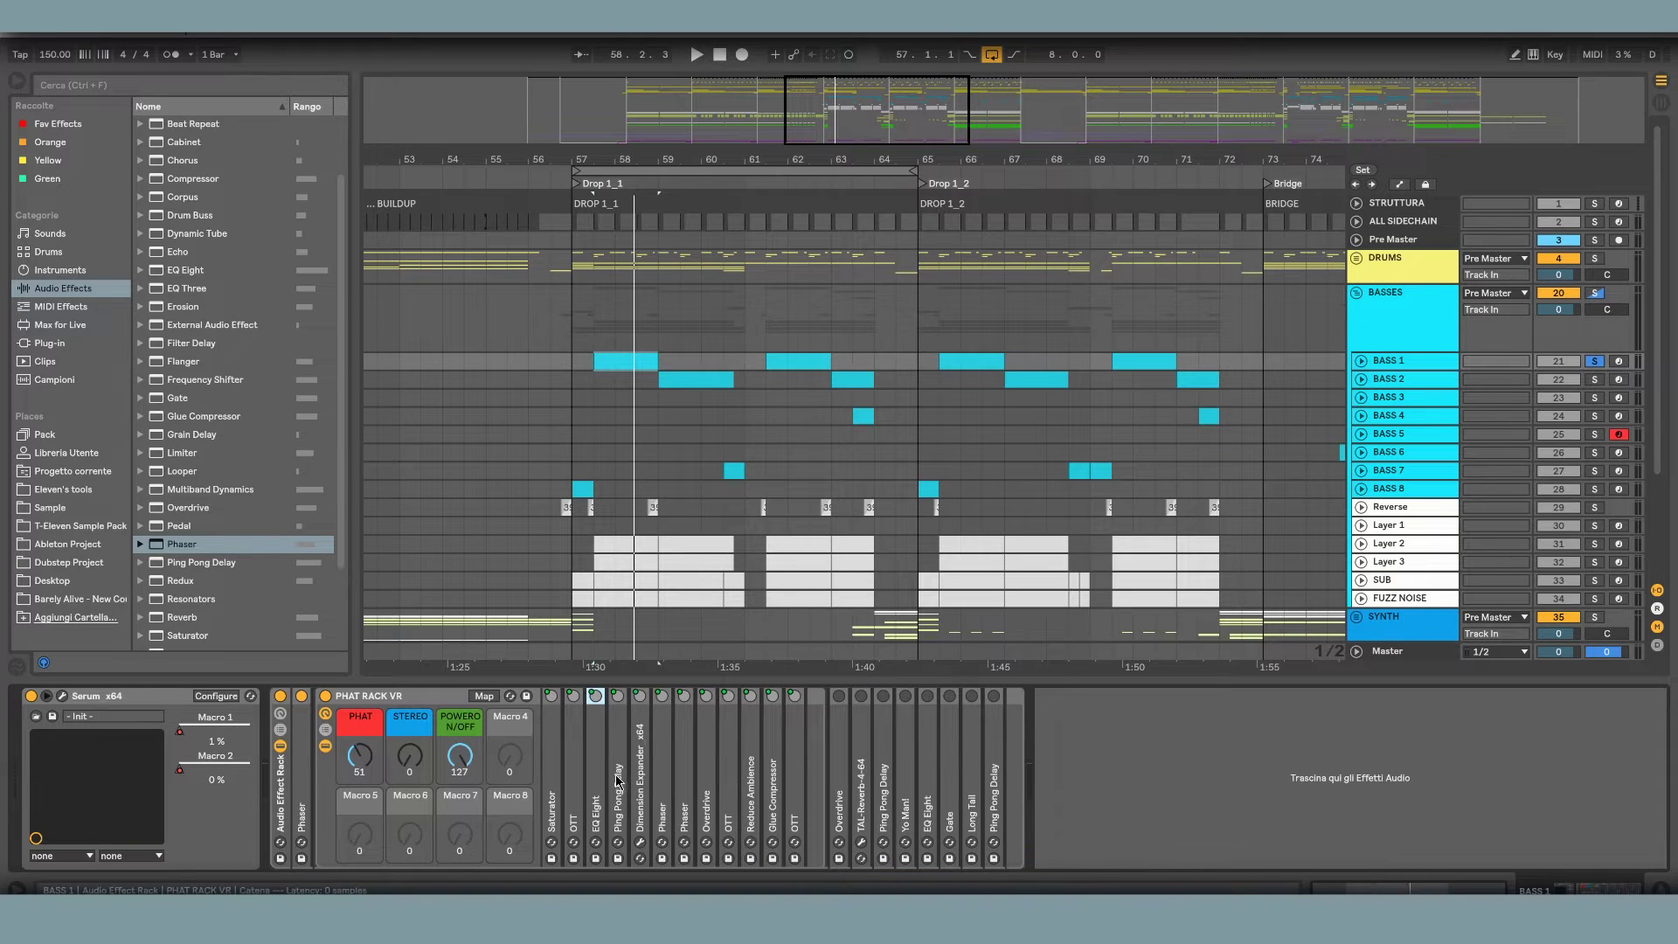
- Inspect the Ping Pong Delay and the Dimension Expander with its plug-in window inside PHAT RACK VR
{"action": "double_click", "coordinate": [618, 696]}
{"action": "double_click", "coordinate": [671, 697]}
{"action": "double_click", "coordinate": [646, 748]}
{"action": "left_click", "coordinate": [671, 697]}
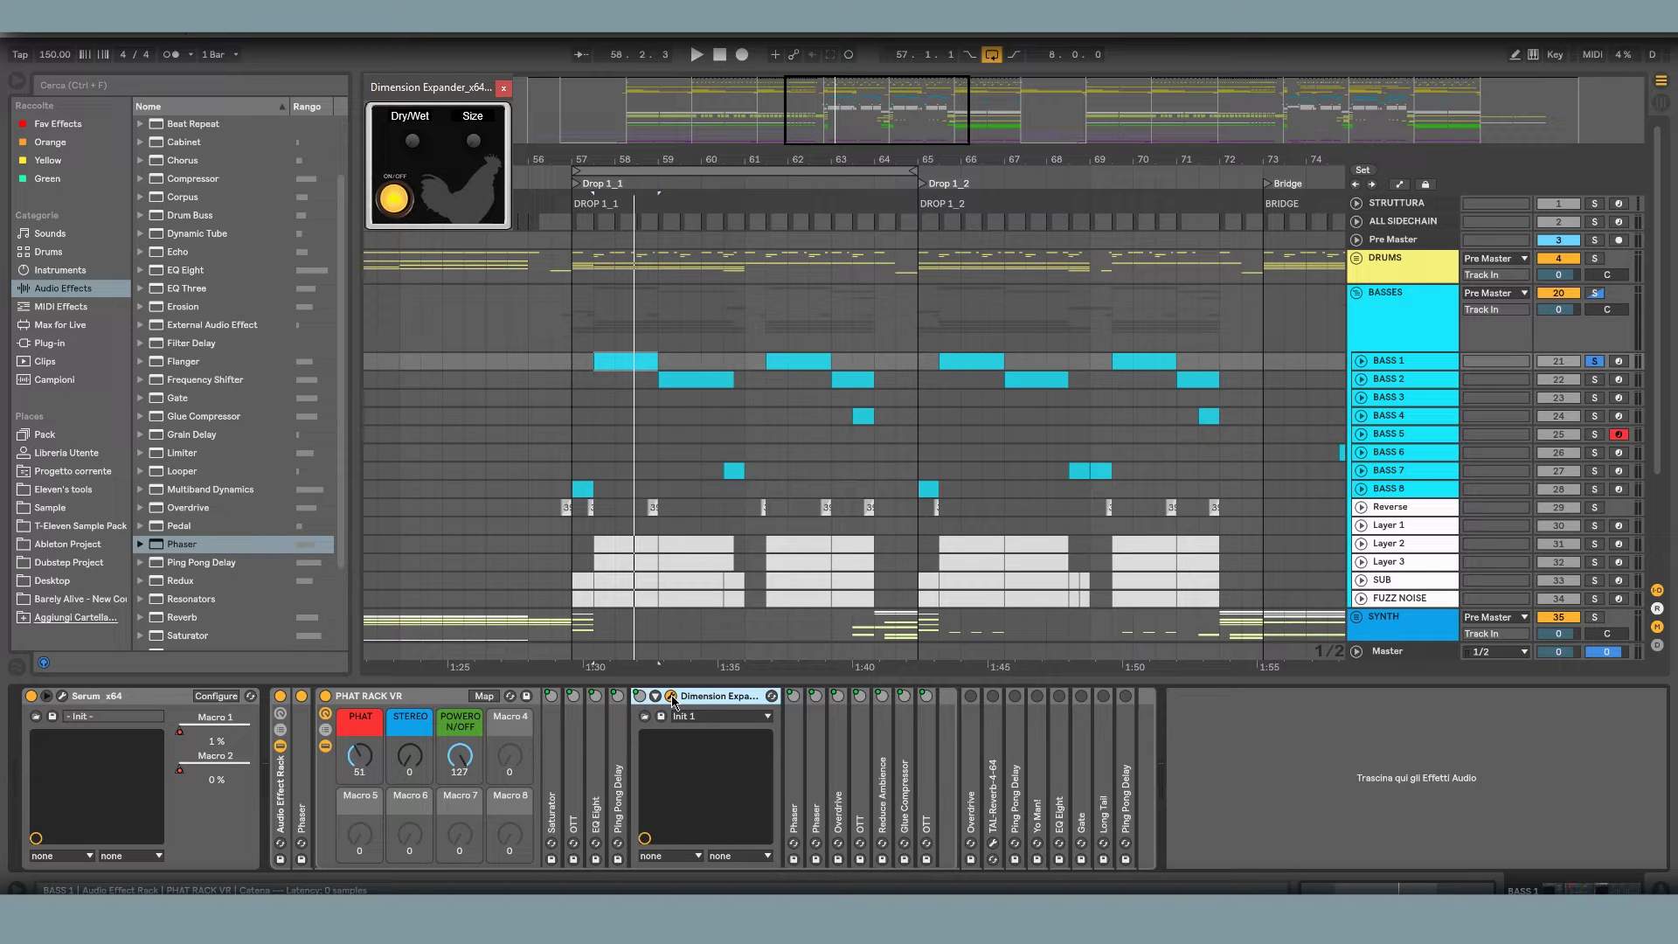
{"action": "left_click", "coordinate": [671, 696]}
{"action": "left_click", "coordinate": [671, 697]}
{"action": "left_click", "coordinate": [671, 697]}
{"action": "double_click", "coordinate": [710, 698]}
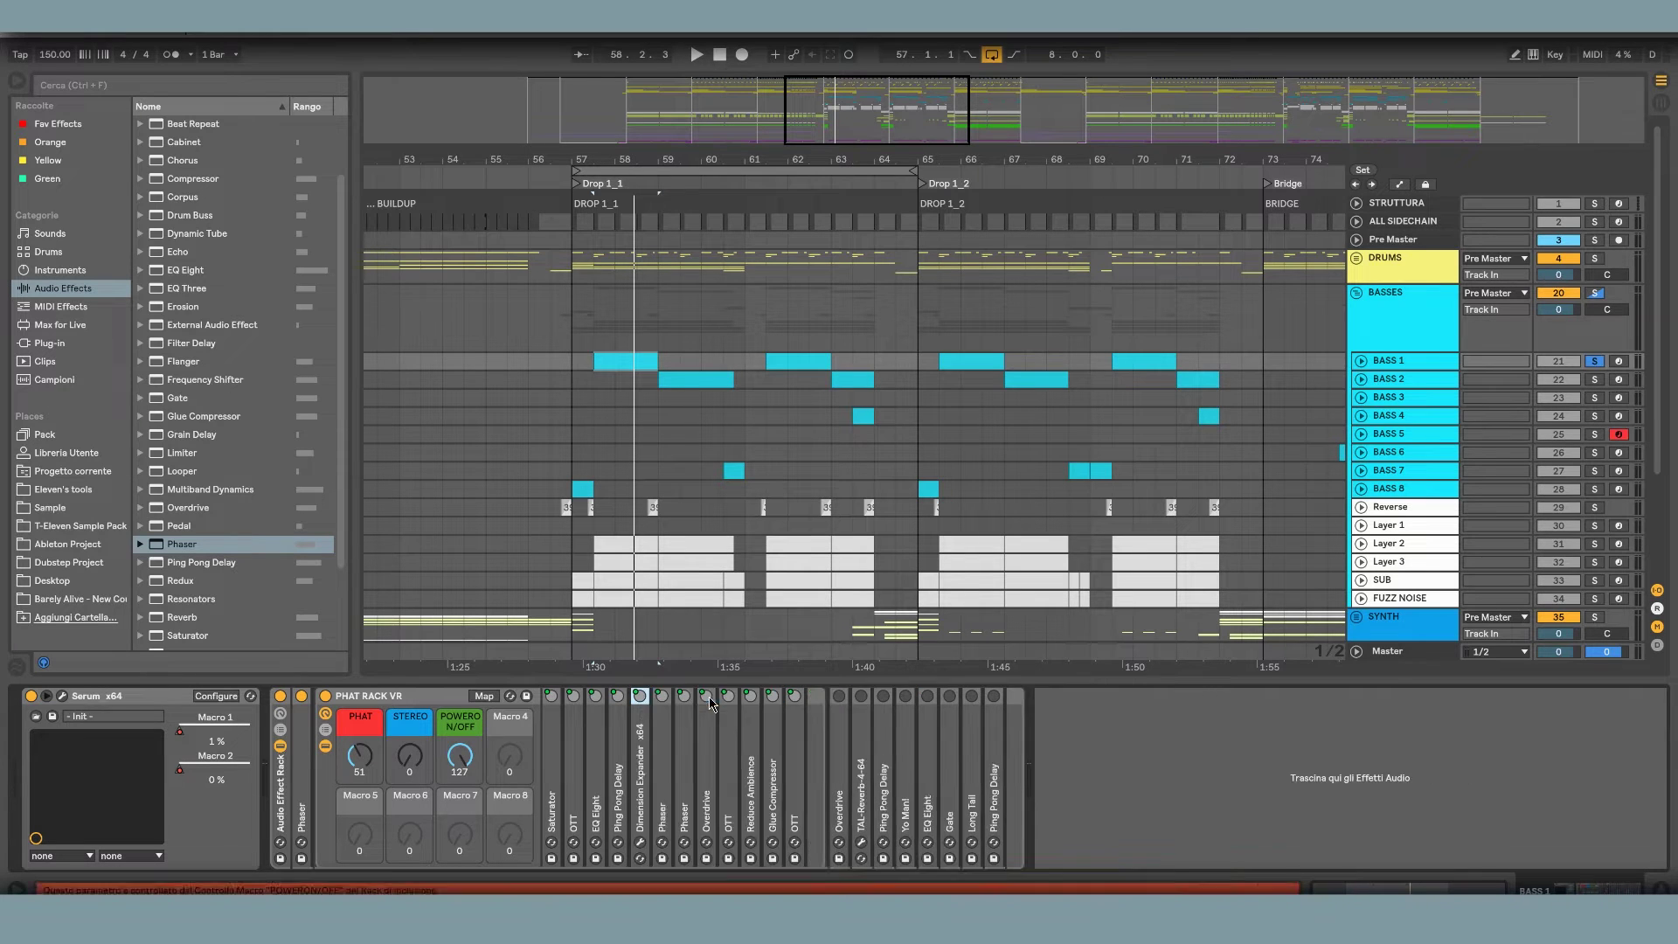
- Try the STEREO macro at 48 with the Dimension Expander window open, reset it to 0 and close the window
{"action": "double_click", "coordinate": [639, 752]}
{"action": "left_click", "coordinate": [671, 696]}
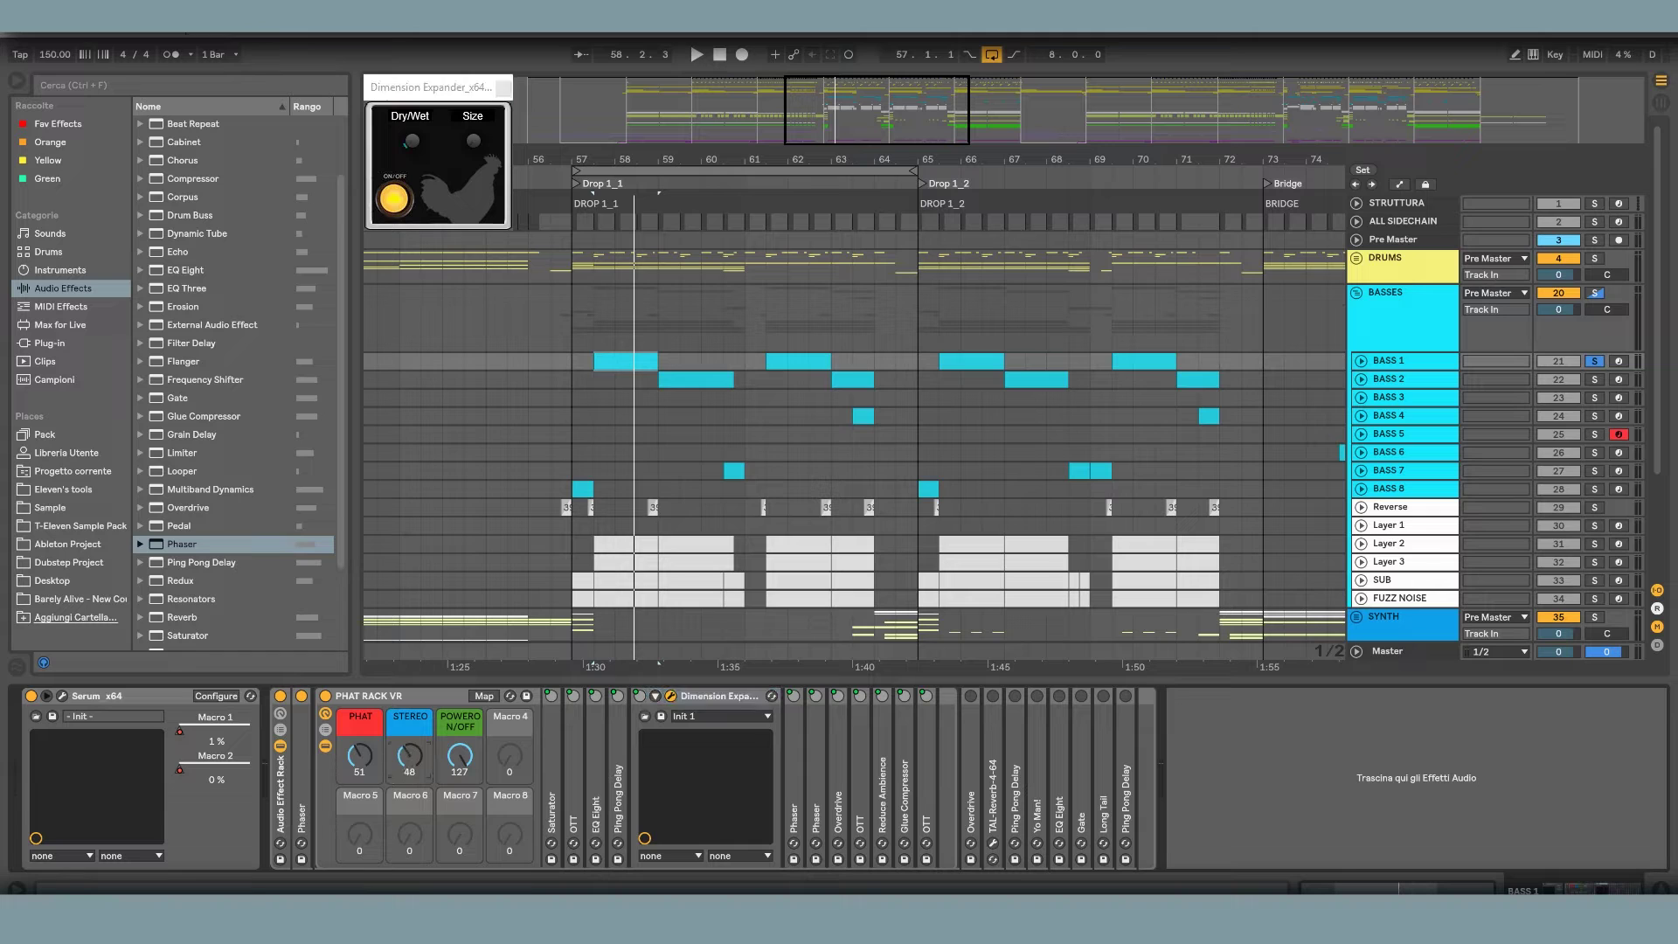
{"action": "left_click_drag", "start_coordinate": [410, 757], "coordinate": [410, 800]}
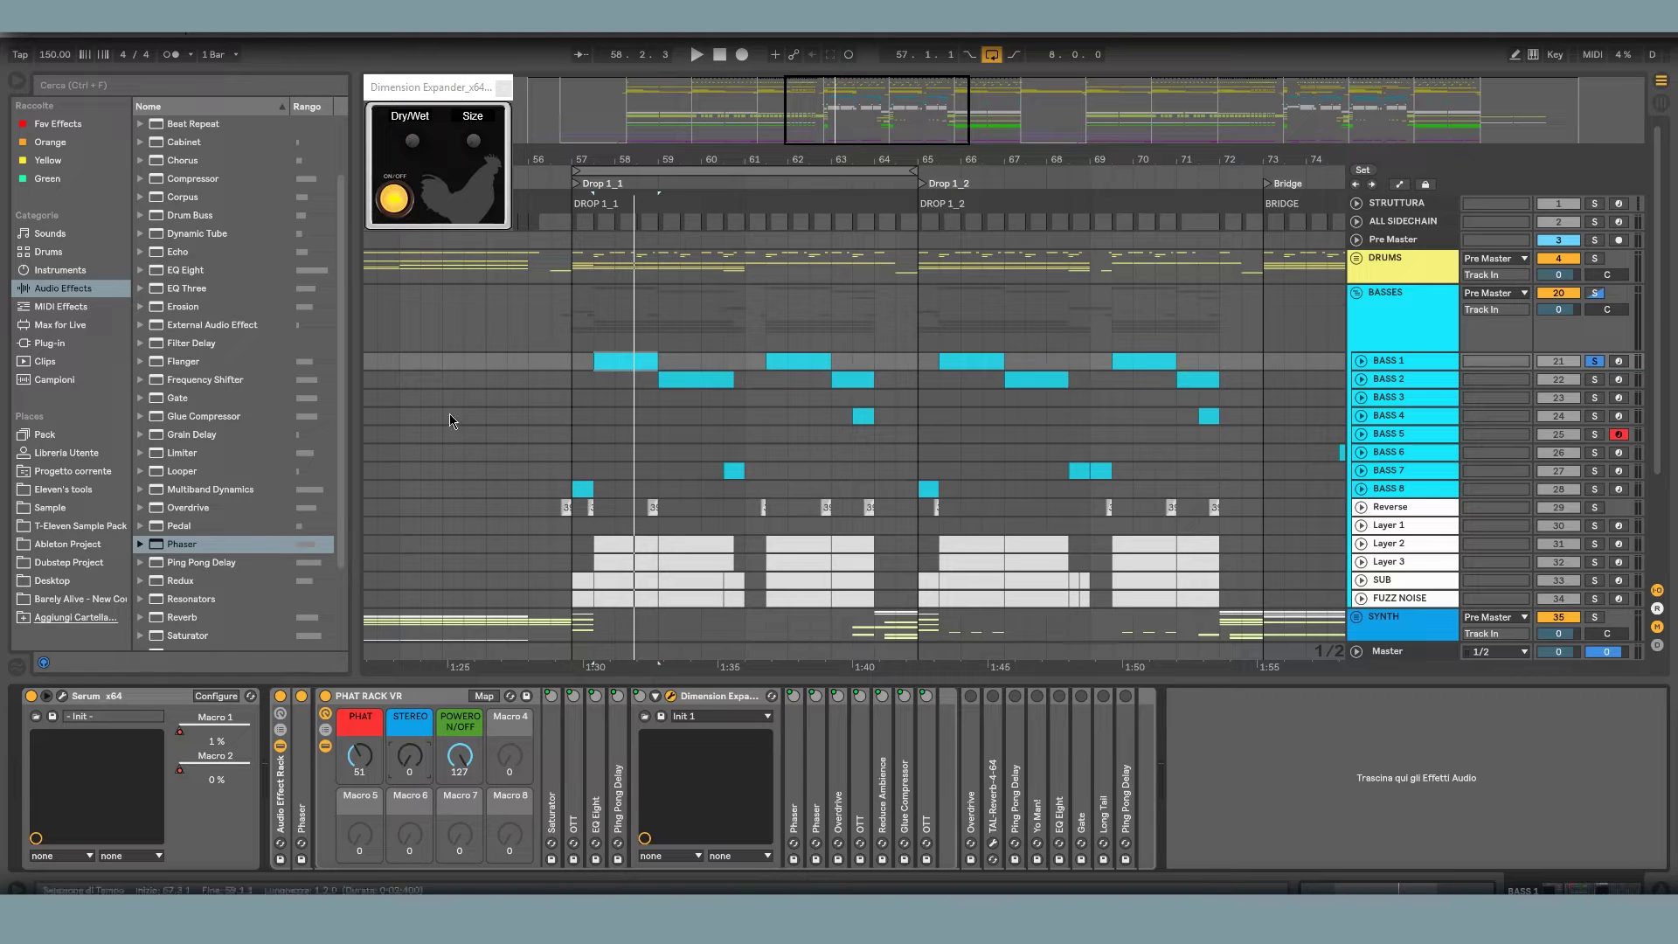
{"action": "left_click", "coordinate": [504, 88]}
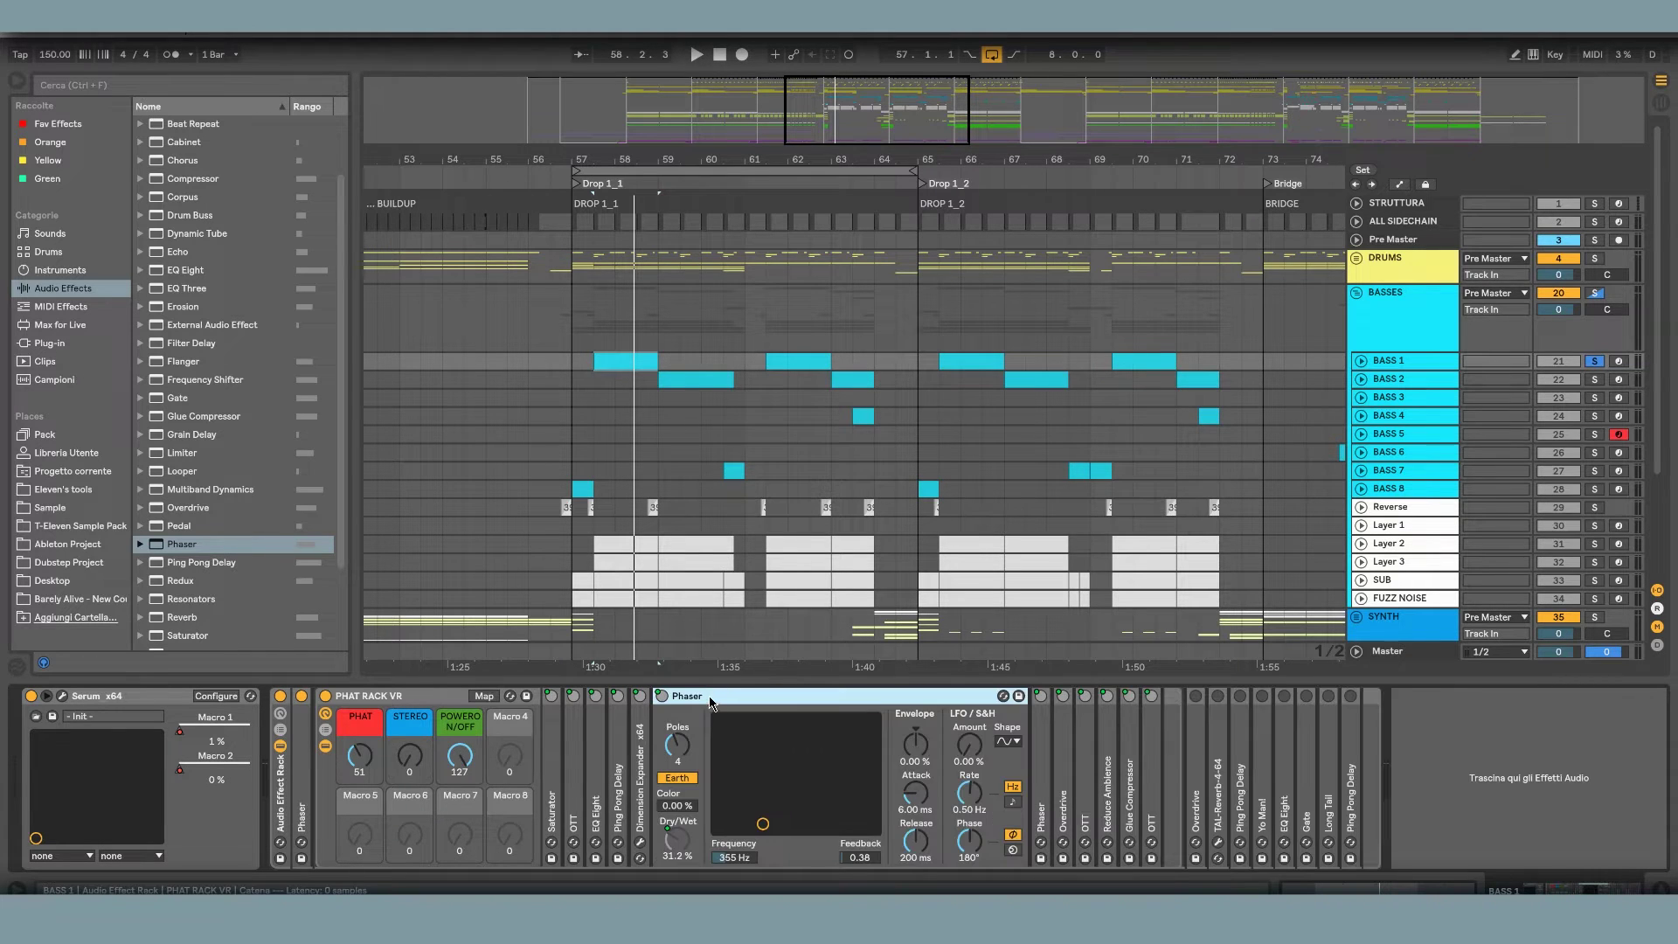
- Inspect the settings of the two Phasers inside PHAT RACK VR, collapsing each one after viewing it
{"action": "double_click", "coordinate": [710, 697]}
{"action": "double_click", "coordinate": [684, 770]}
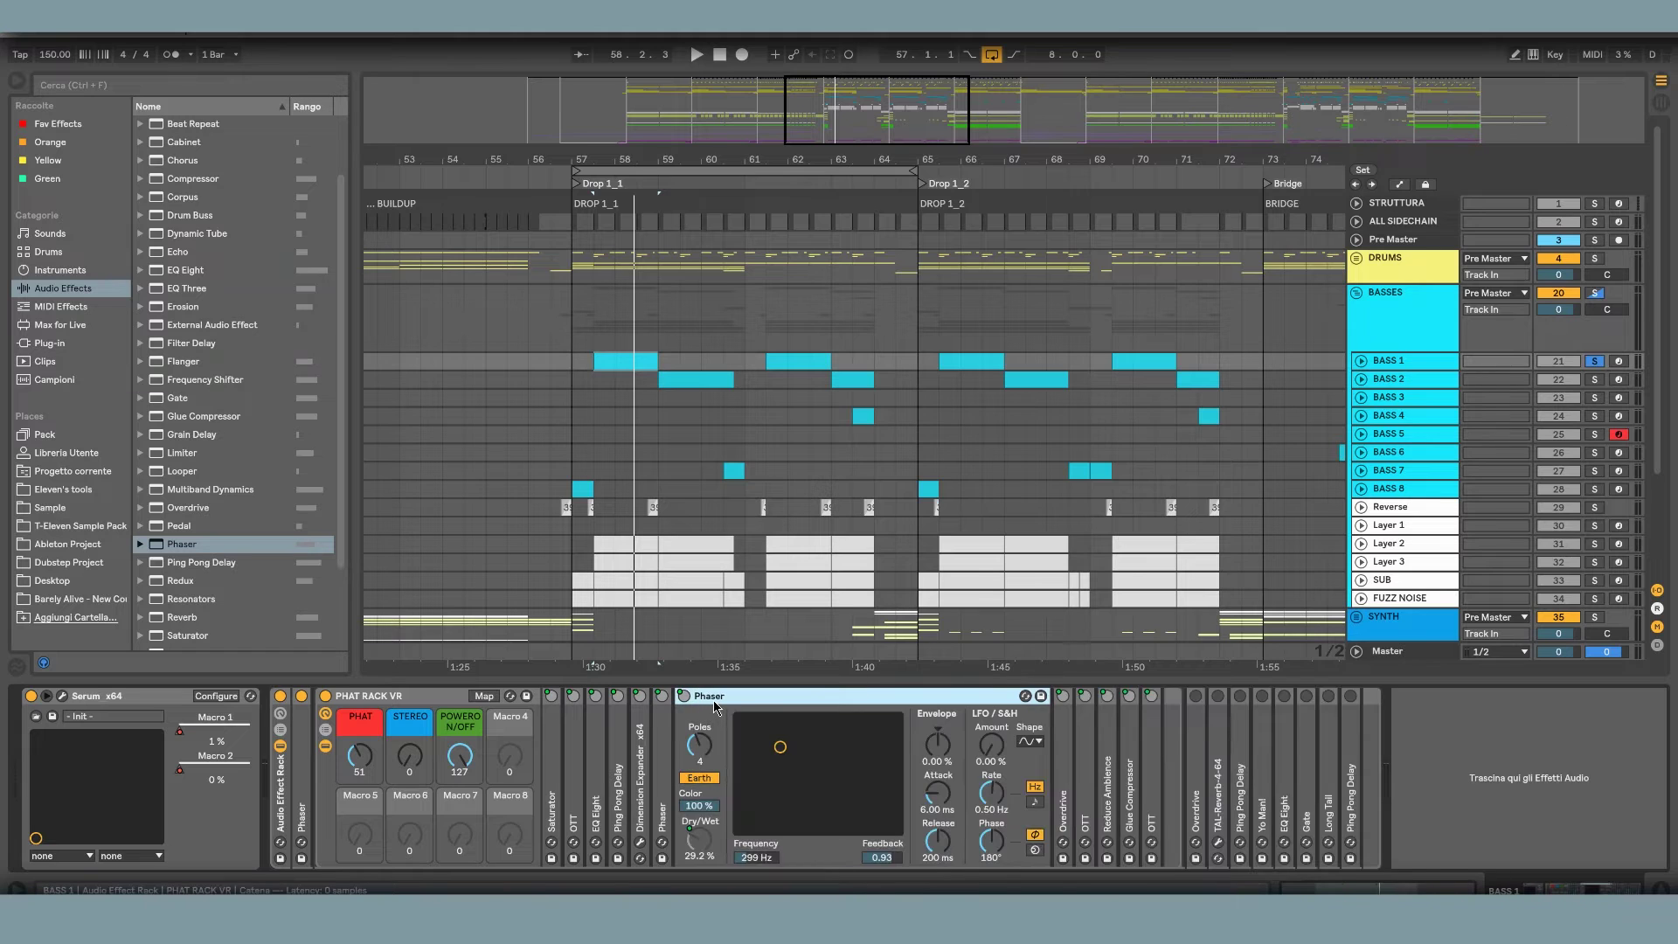
{"action": "double_click", "coordinate": [710, 696]}
{"action": "double_click", "coordinate": [702, 787]}
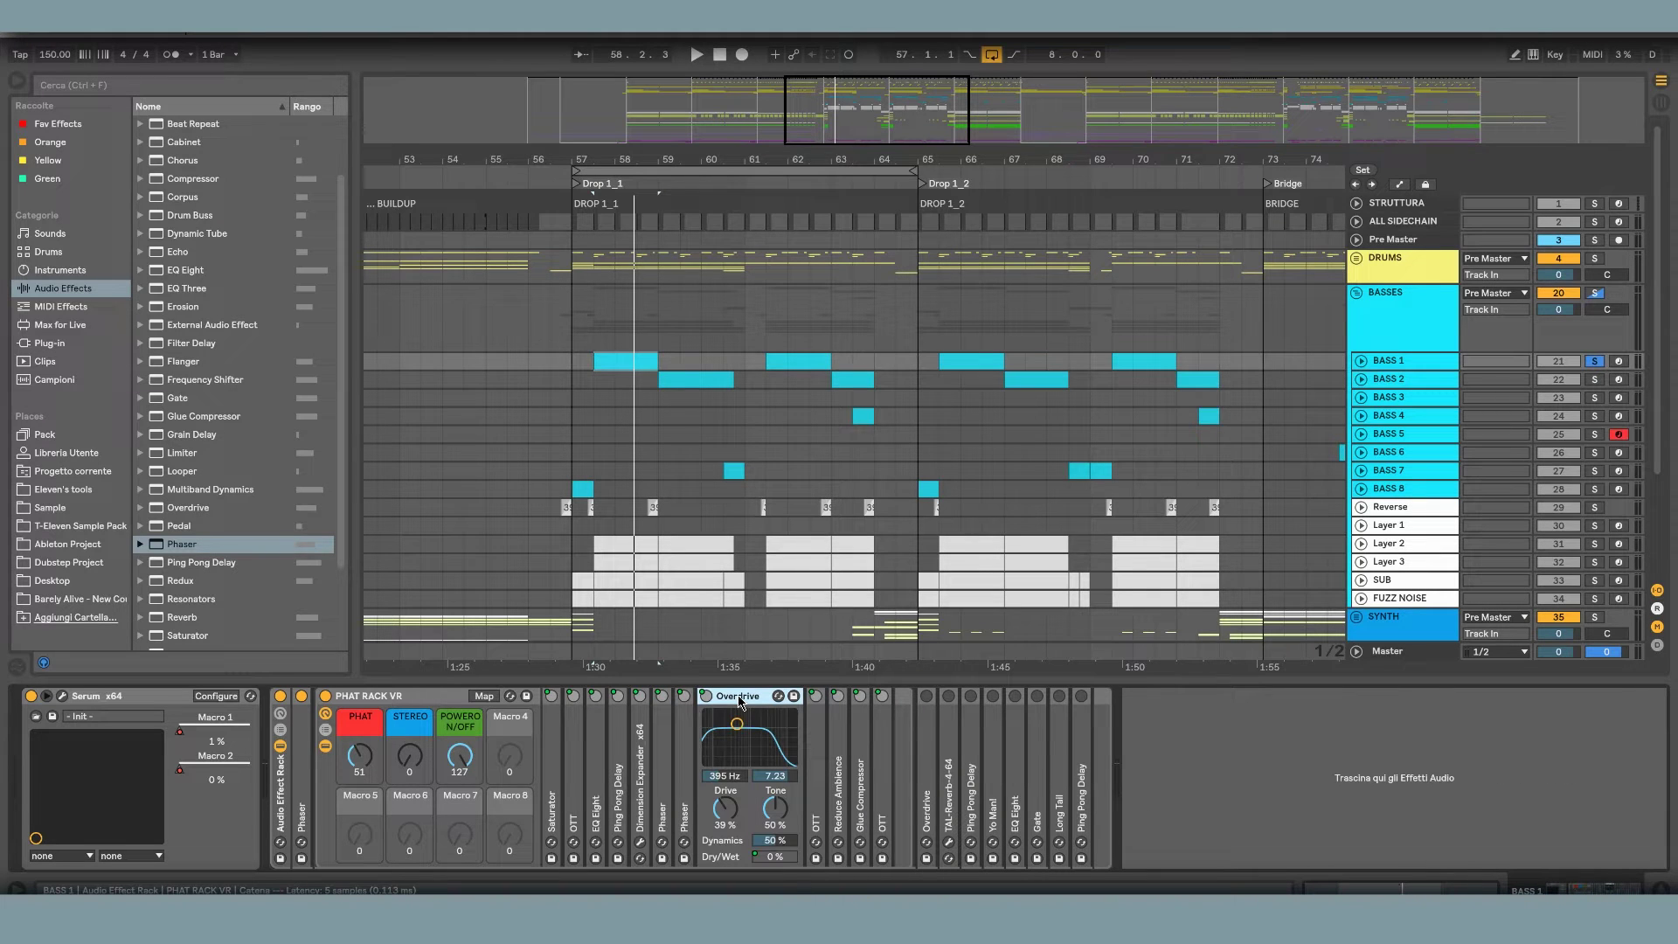
- Inspect the Overdrive and the OTT that follows it inside PHAT RACK VR
{"action": "left_click_drag", "start_coordinate": [359, 757], "coordinate": [359, 757]}
{"action": "double_click", "coordinate": [737, 697]}
{"action": "double_click", "coordinate": [726, 754]}
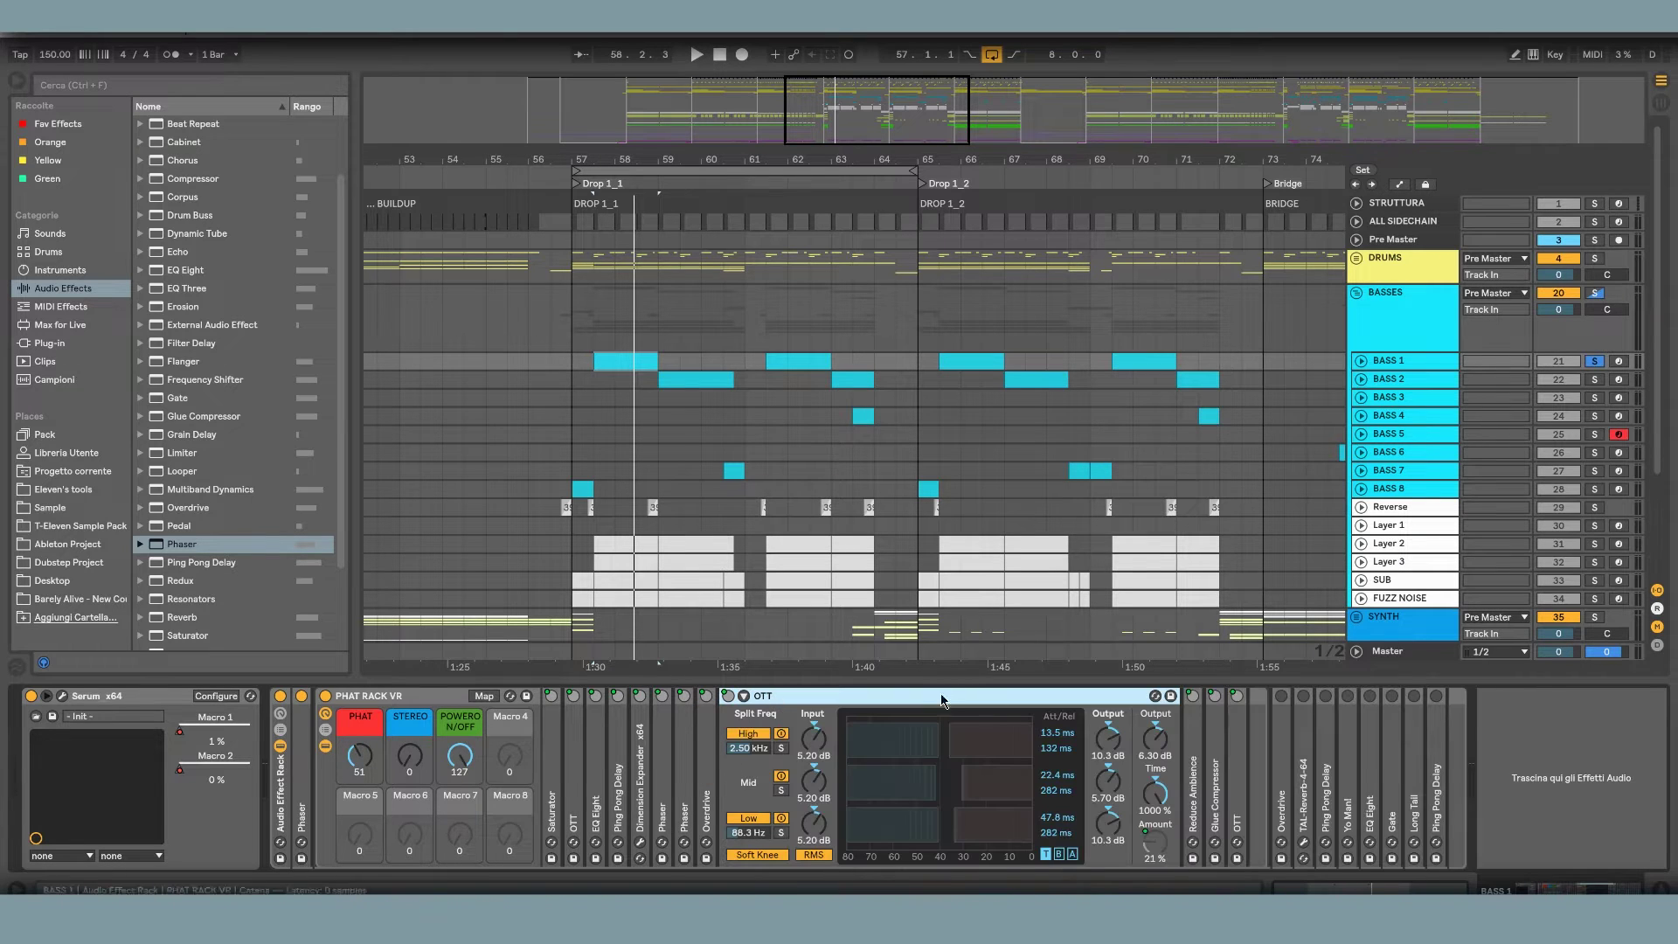
{"action": "left_click", "coordinate": [572, 794]}
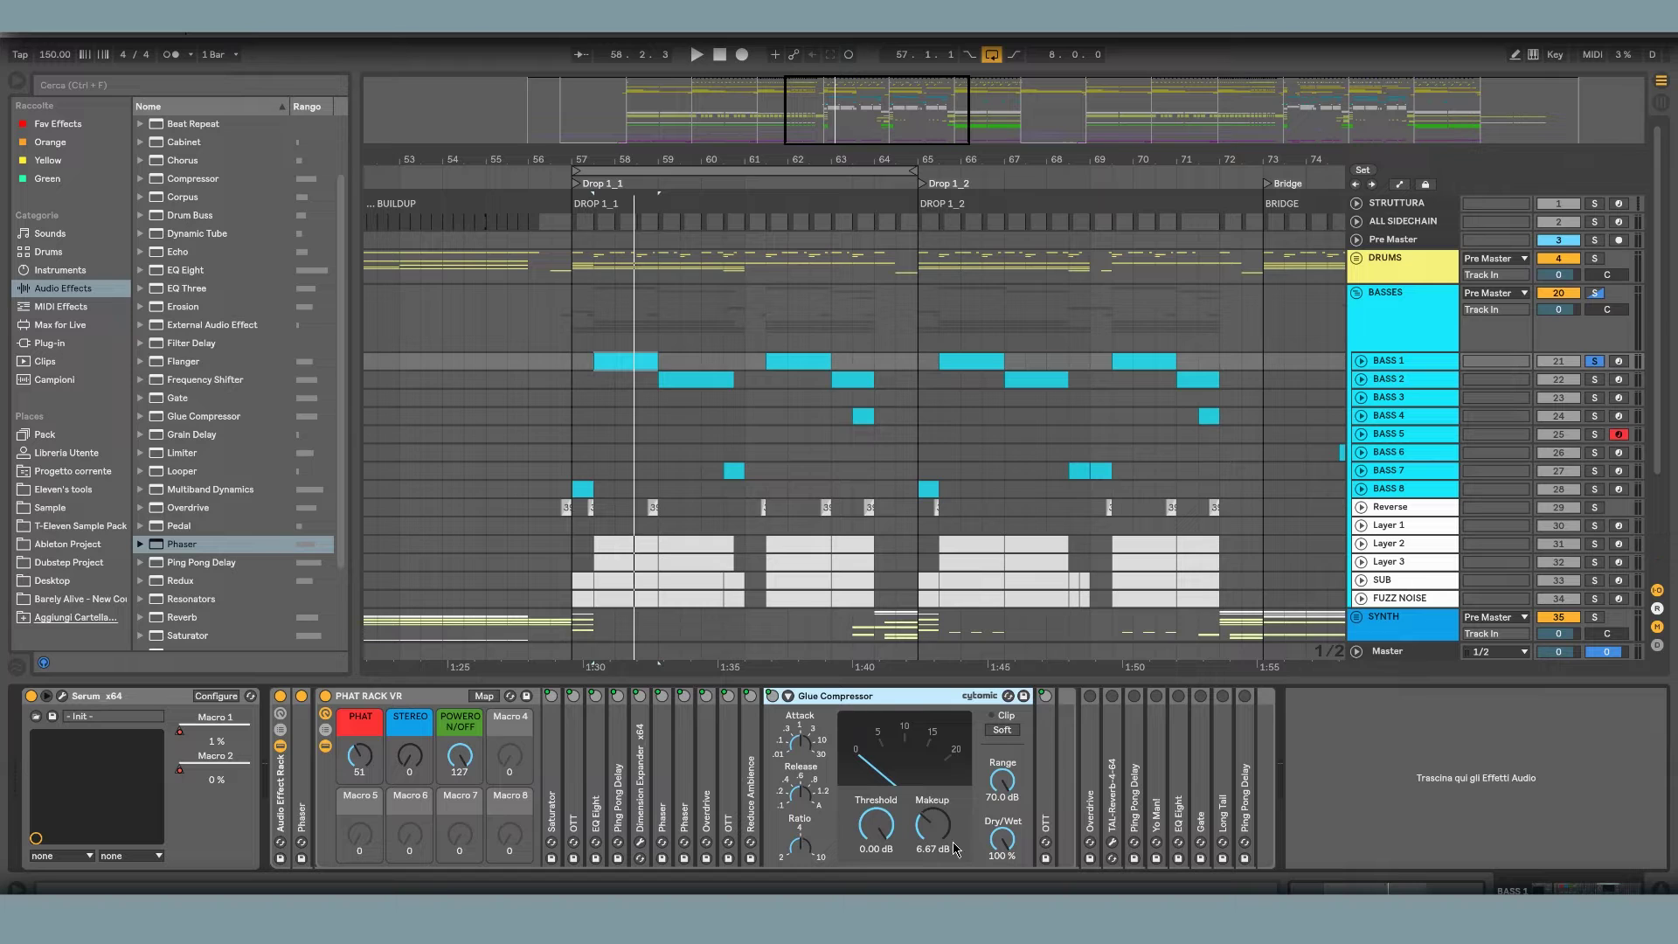
- Play the bass with the Glue Compressor open and compare the settings of the last two OTTs inside PHAT RACK VR
{"action": "key", "text": "space"}
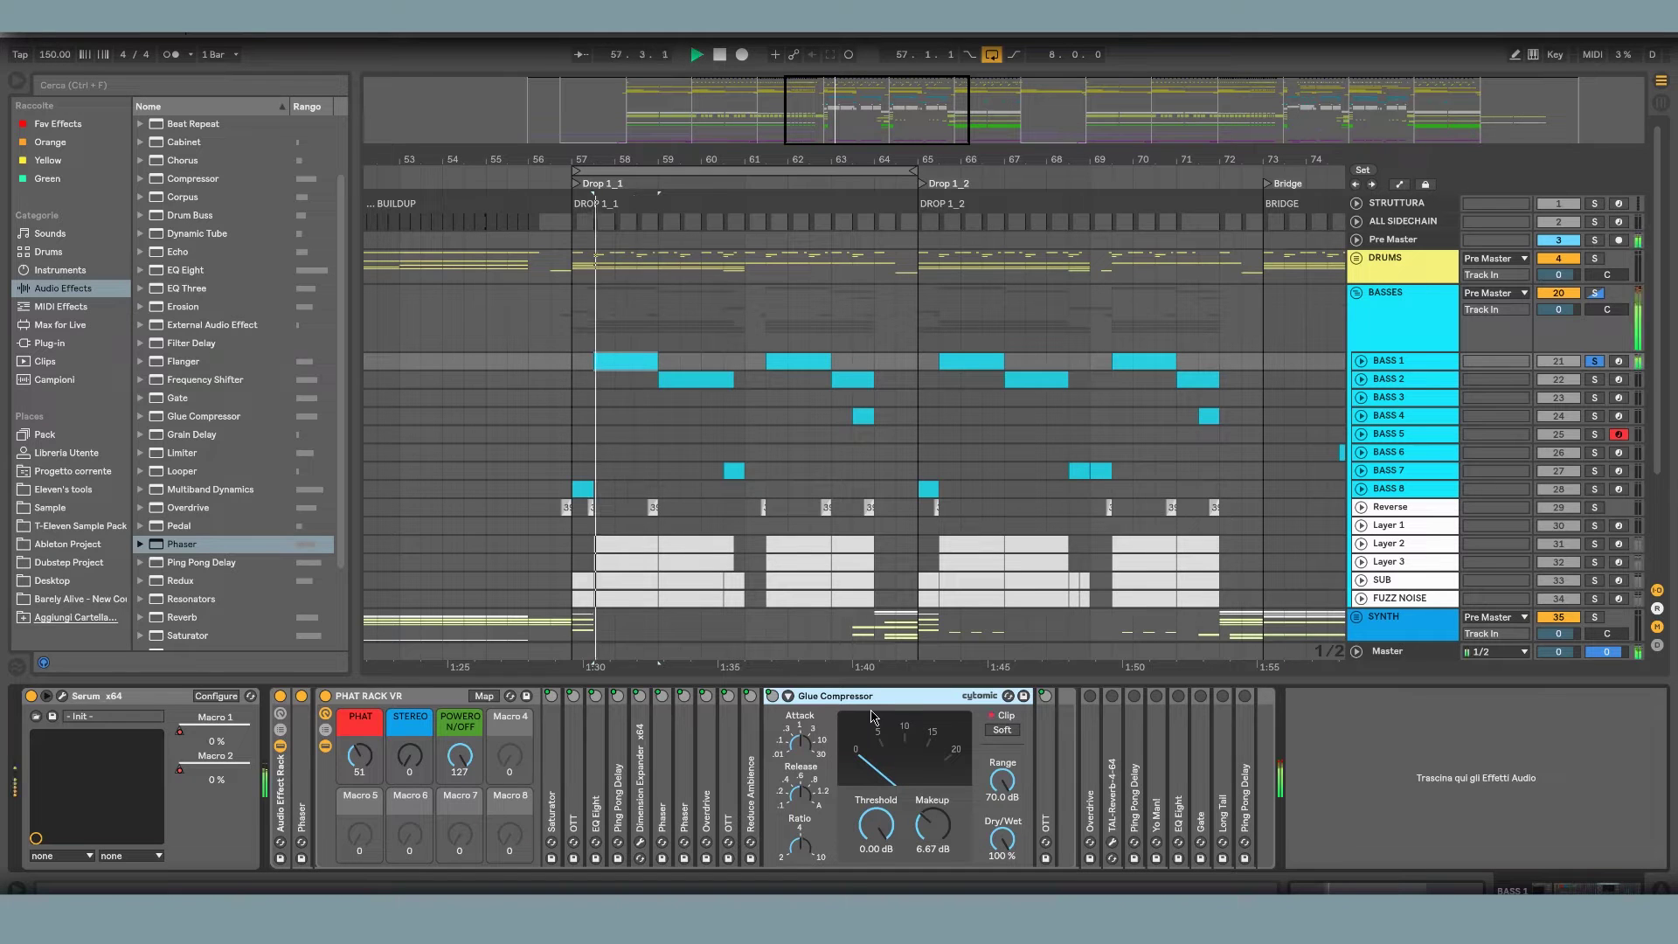
{"action": "mouse_move", "coordinate": [876, 824]}
{"action": "left_mouse_down"}
{"action": "mouse_move", "coordinate": [875, 852]}
{"action": "mouse_move", "coordinate": [876, 825]}
{"action": "left_mouse_up"}
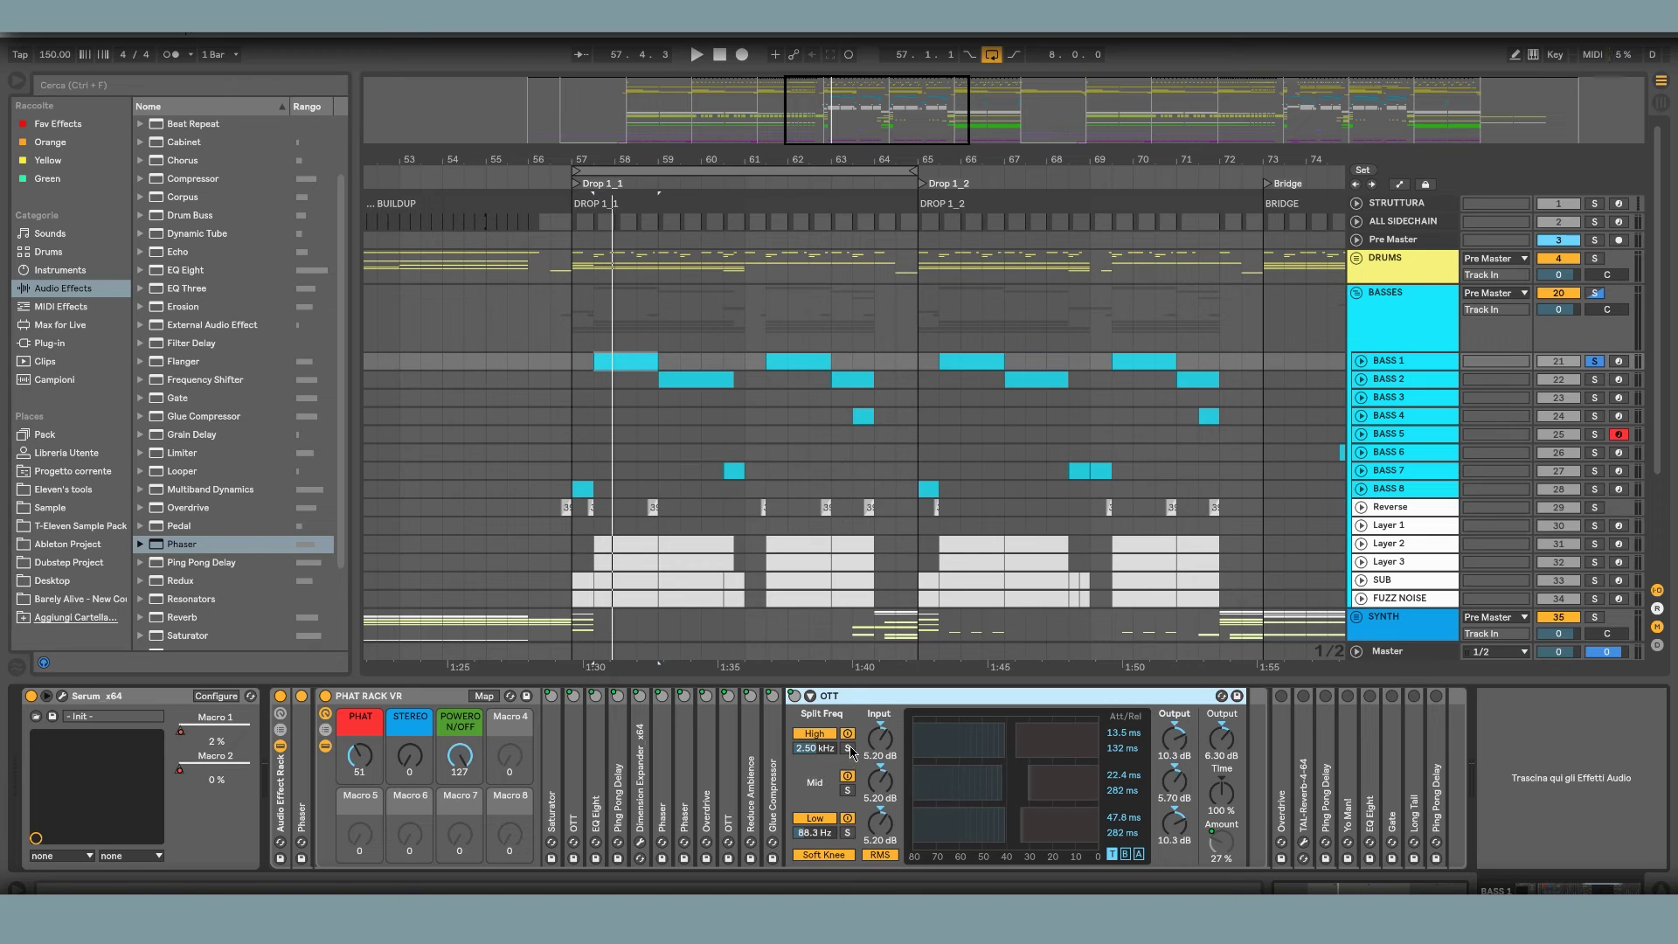
{"action": "left_click", "coordinate": [1221, 858]}
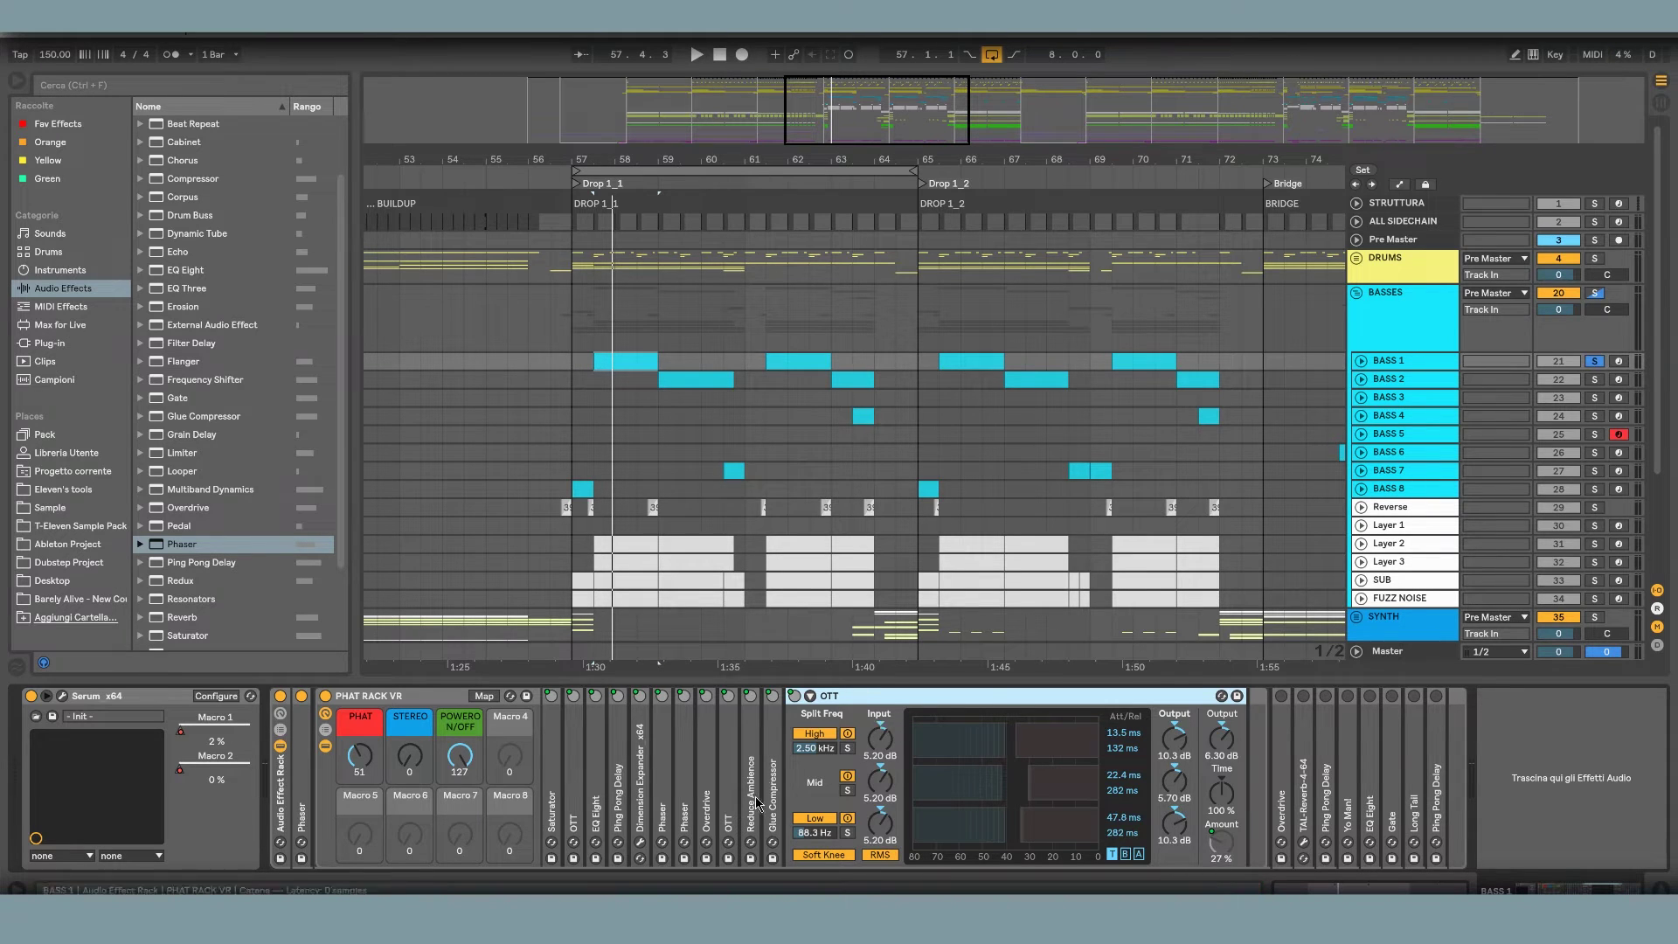
{"action": "double_click", "coordinate": [733, 817]}
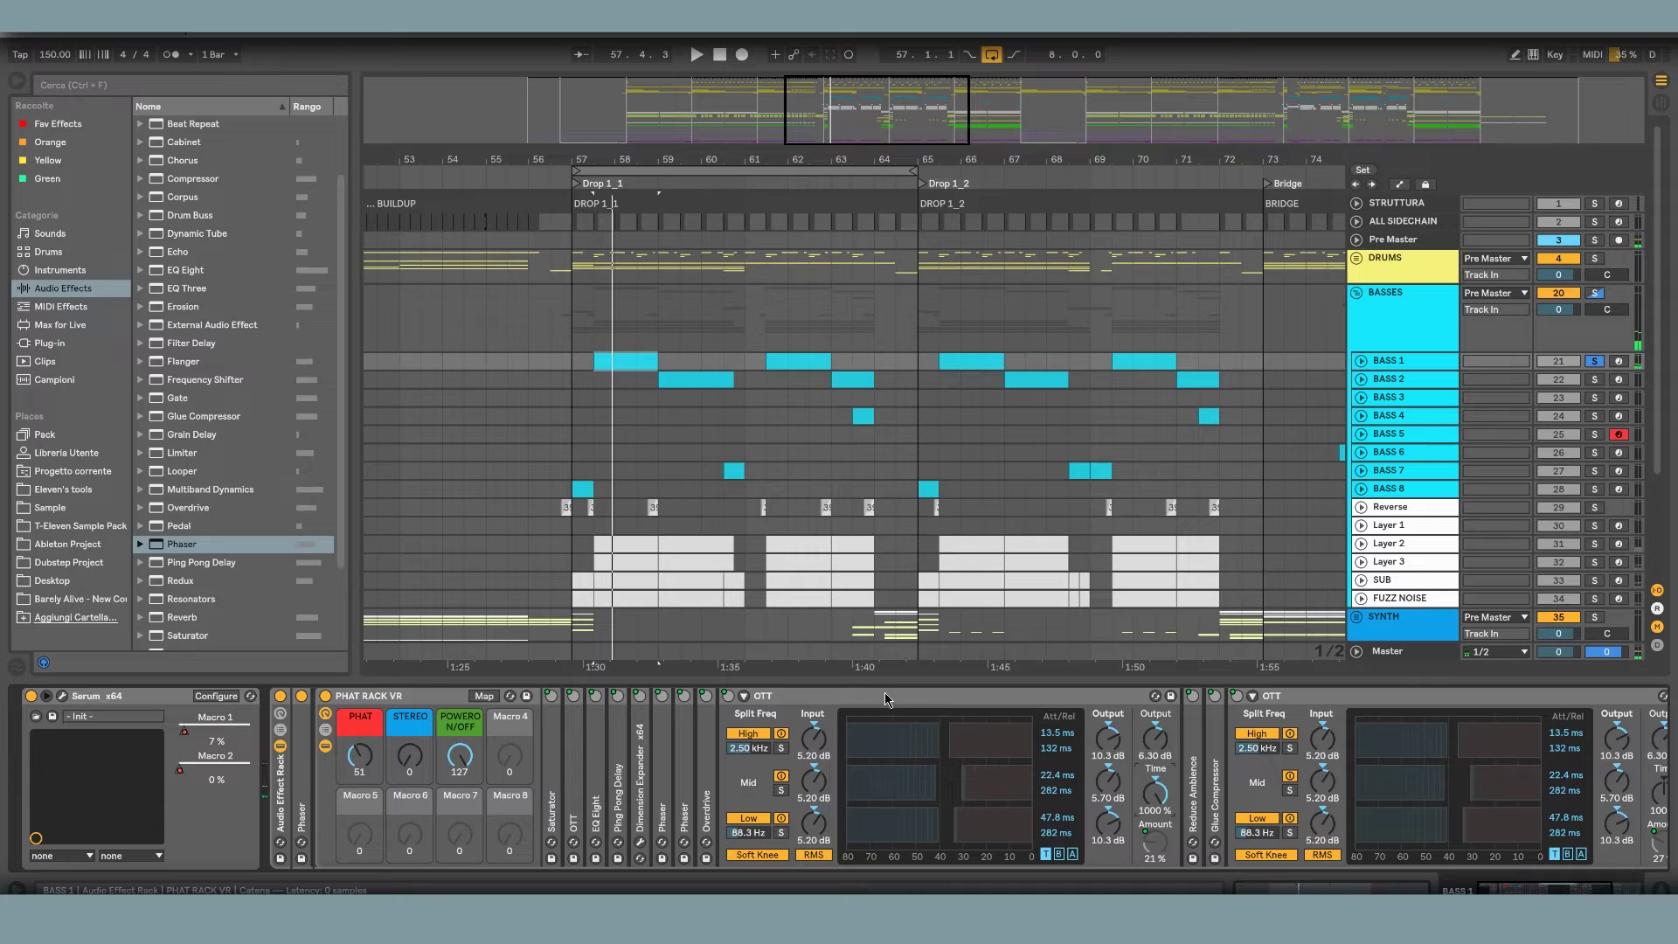
{"action": "double_click", "coordinate": [860, 694]}
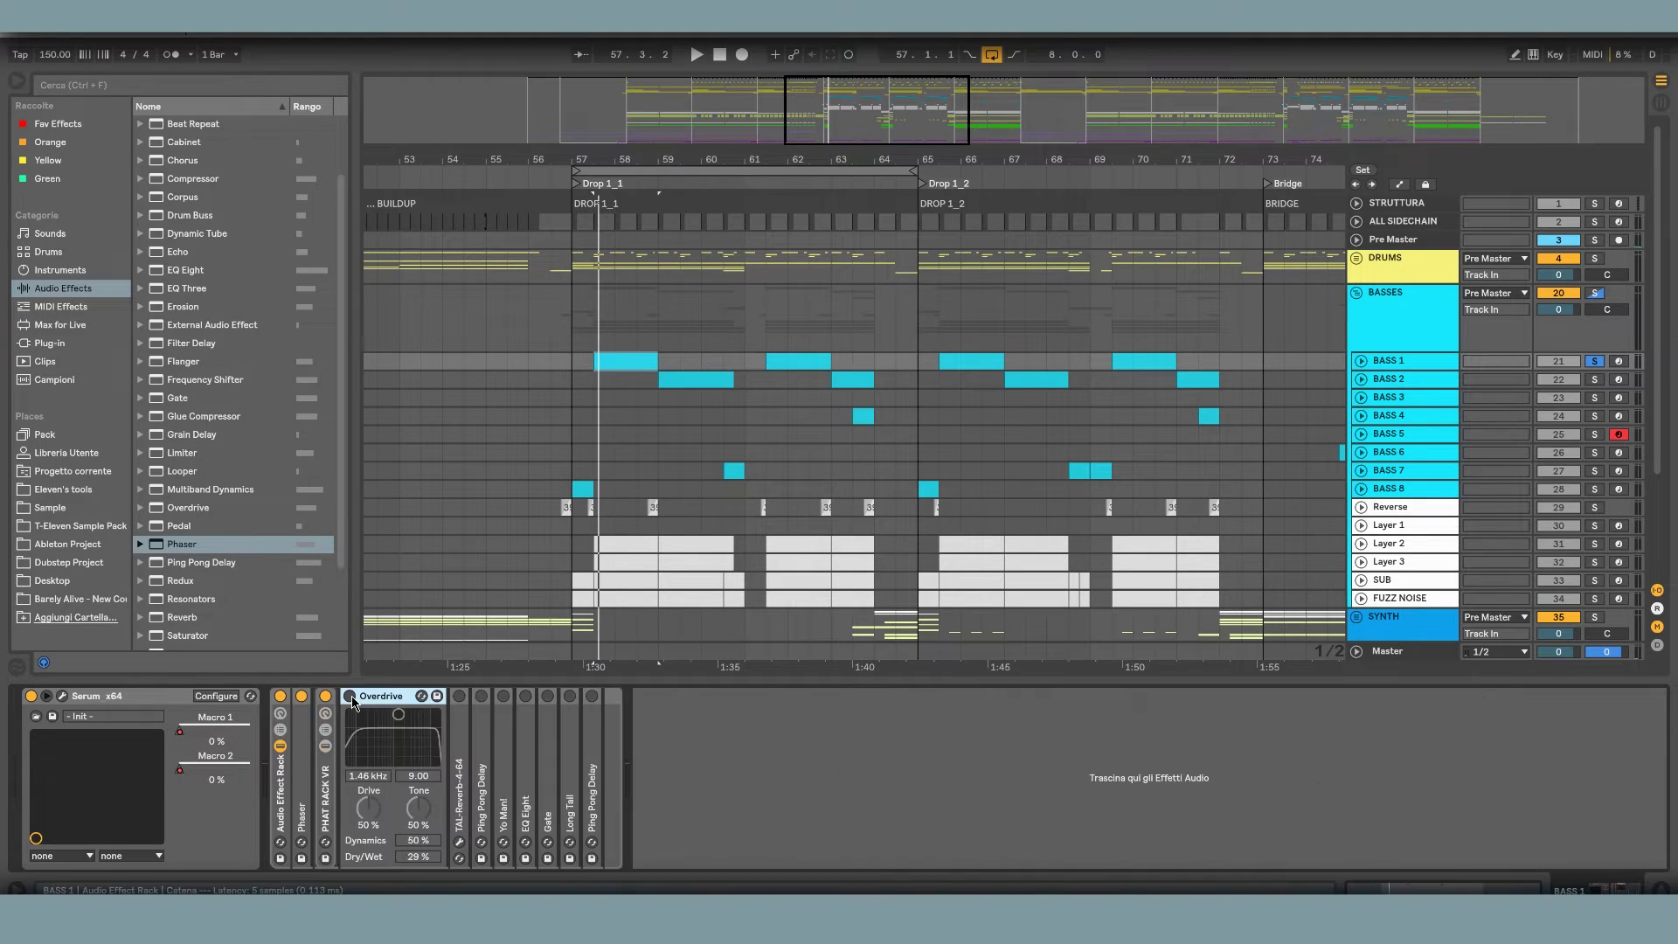
- Activate the Overdrive after PHAT RACK VR and compare the bass with and without it during playback
{"action": "left_click", "coordinate": [350, 696]}
{"action": "key", "text": "space"}
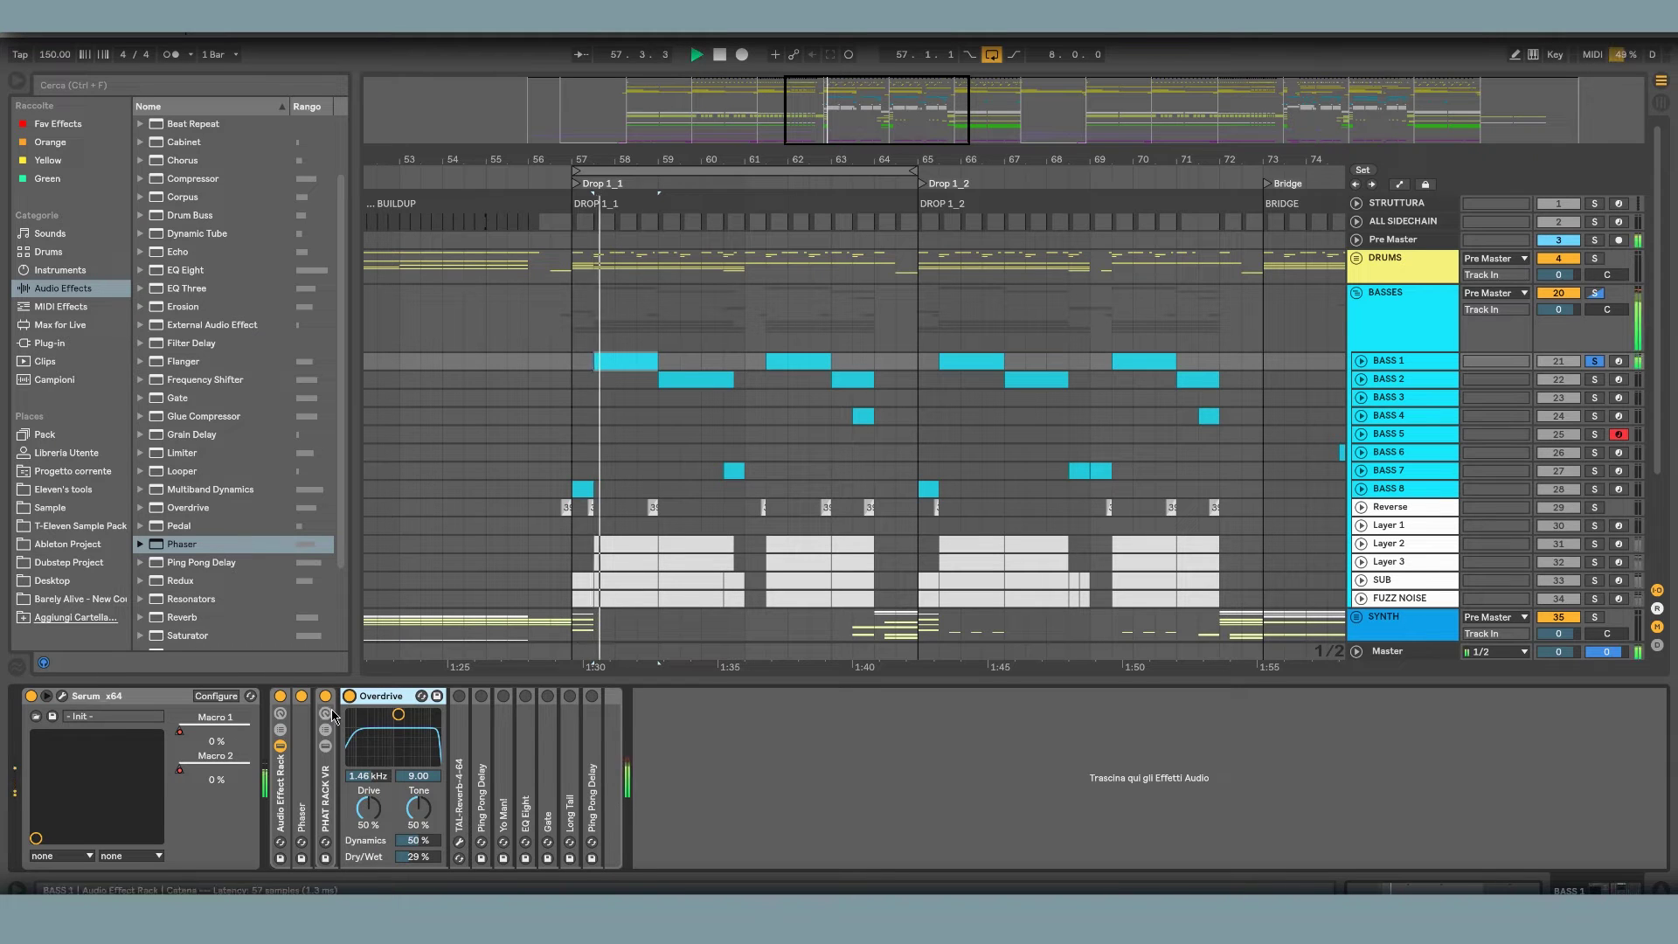
{"action": "left_click", "coordinate": [350, 696]}
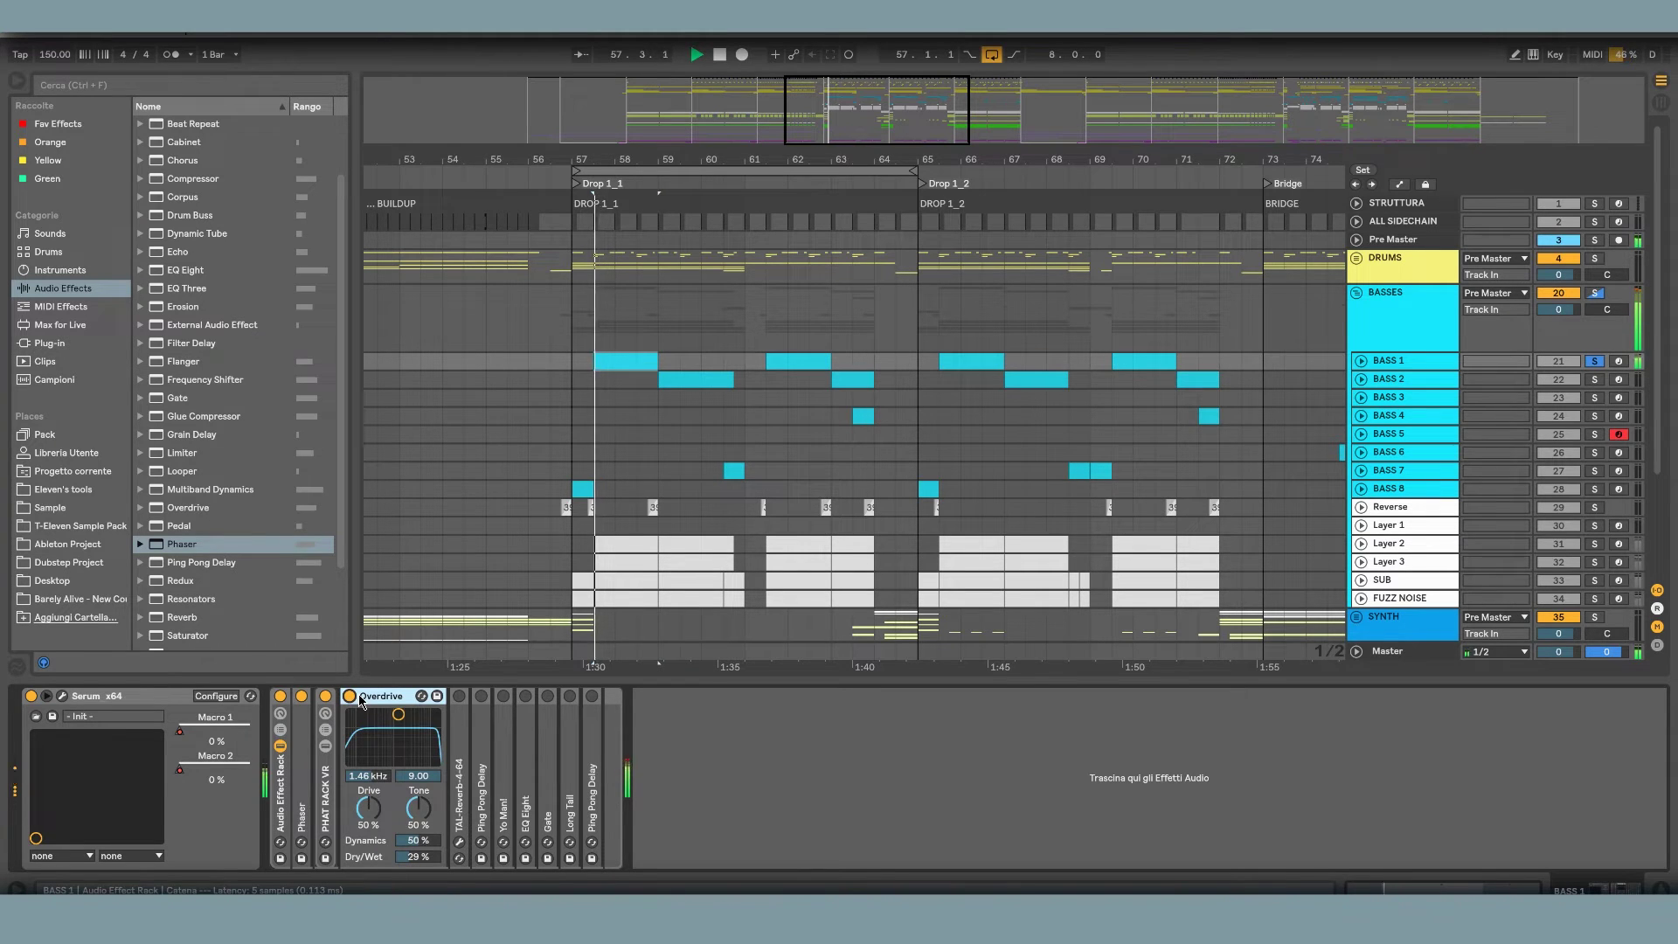
{"action": "key", "text": "space"}
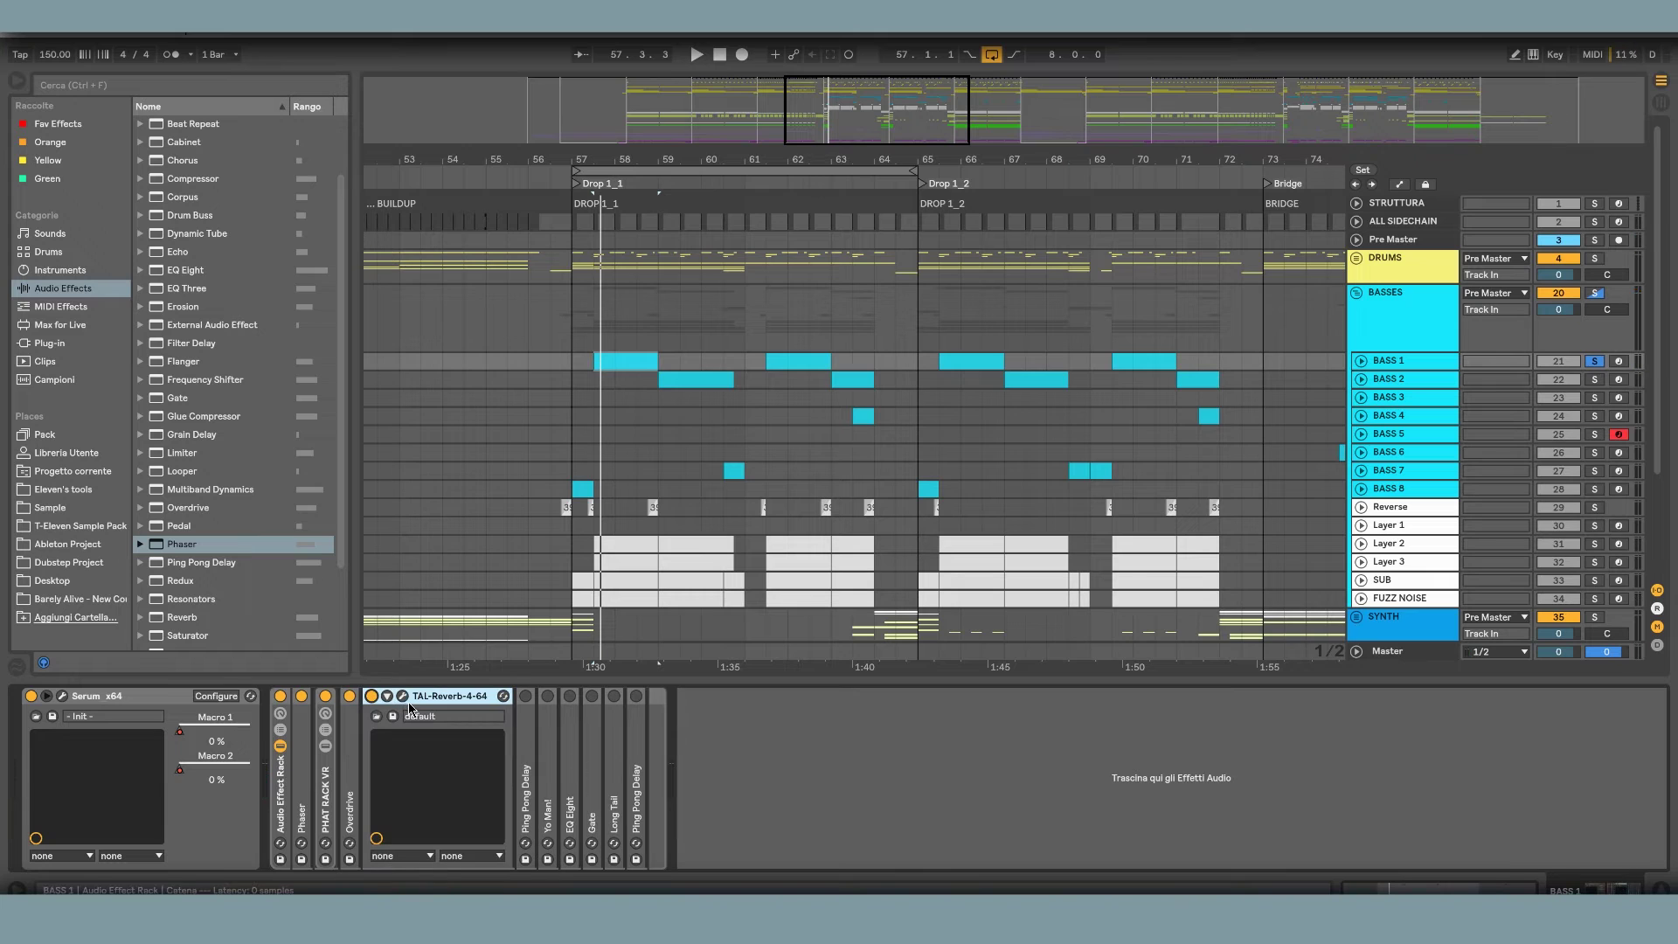
- Activate TAL-Reverb-4-64, check its plug-in window, and collapse the device
{"action": "left_click", "coordinate": [372, 697]}
{"action": "left_click", "coordinate": [402, 697]}
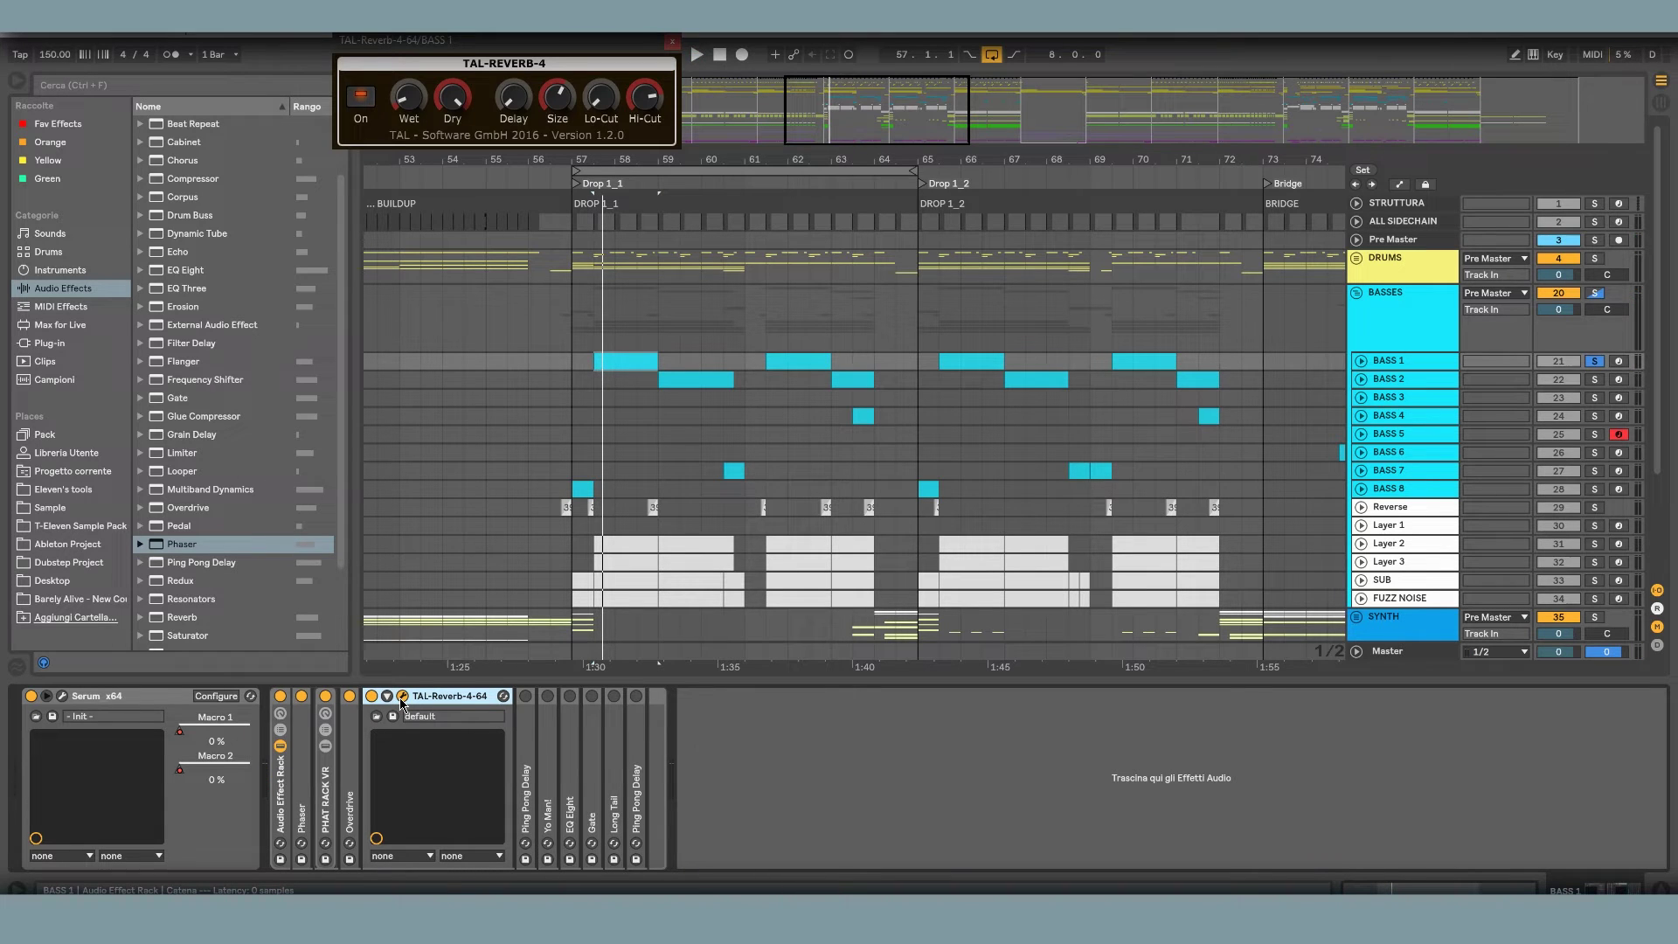
{"action": "left_click", "coordinate": [402, 698]}
{"action": "double_click", "coordinate": [427, 697]}
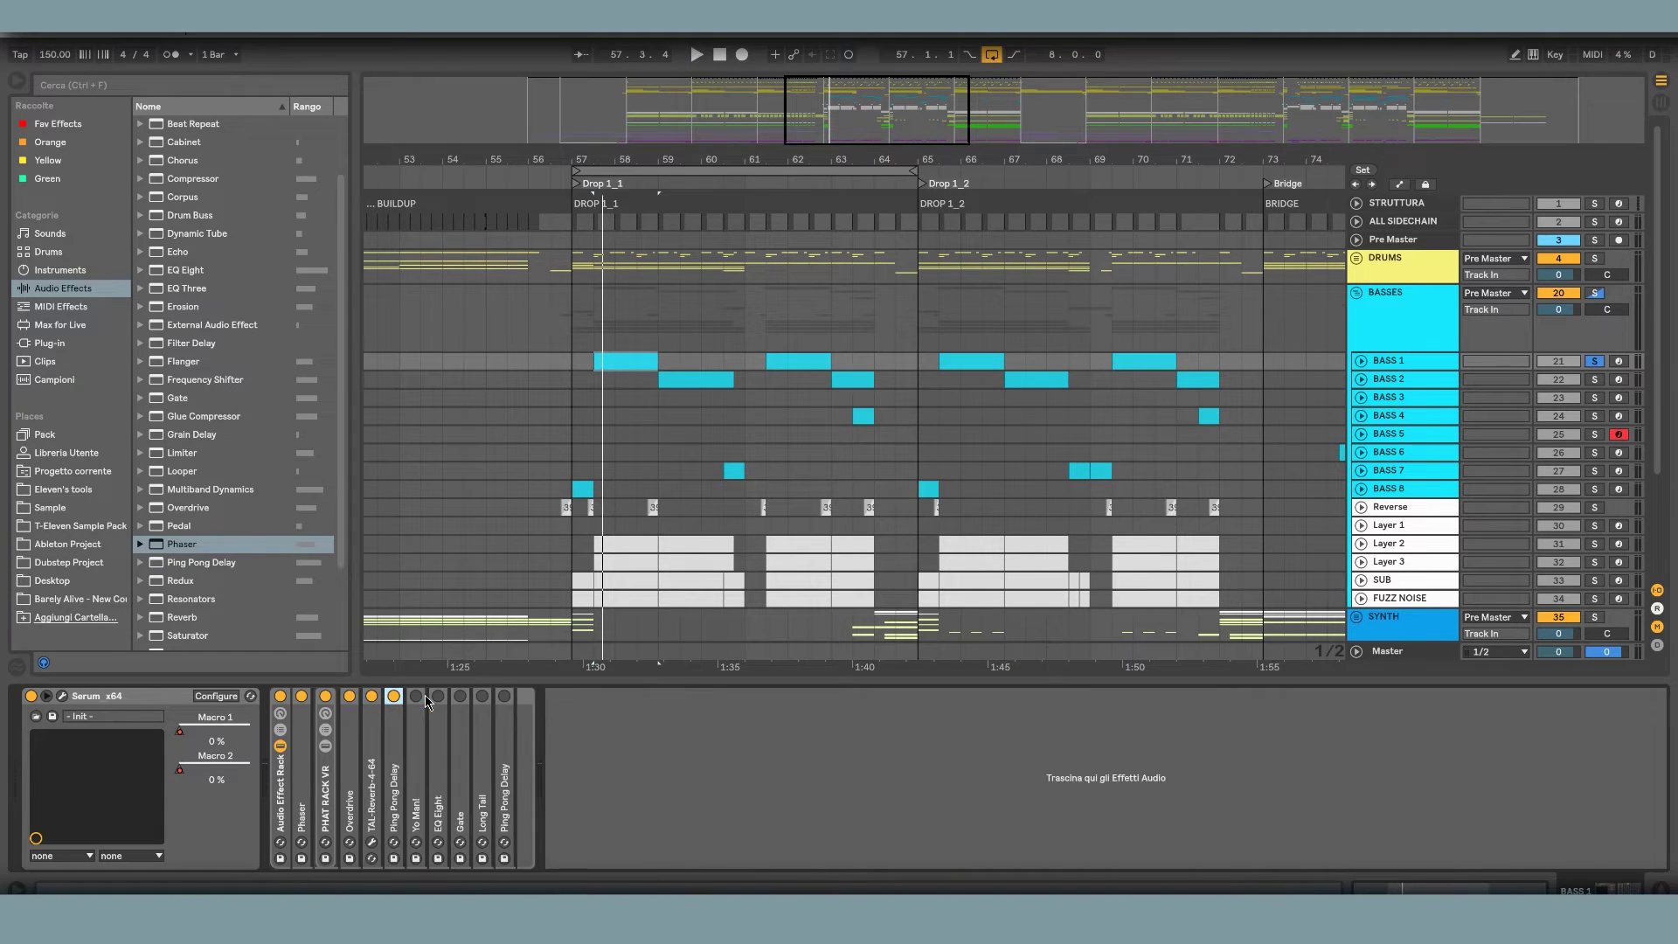
- Inspect the Ping Pong Delay after the reverb and activate the Yo Man! and EQ Eight devices
{"action": "double_click", "coordinate": [402, 771]}
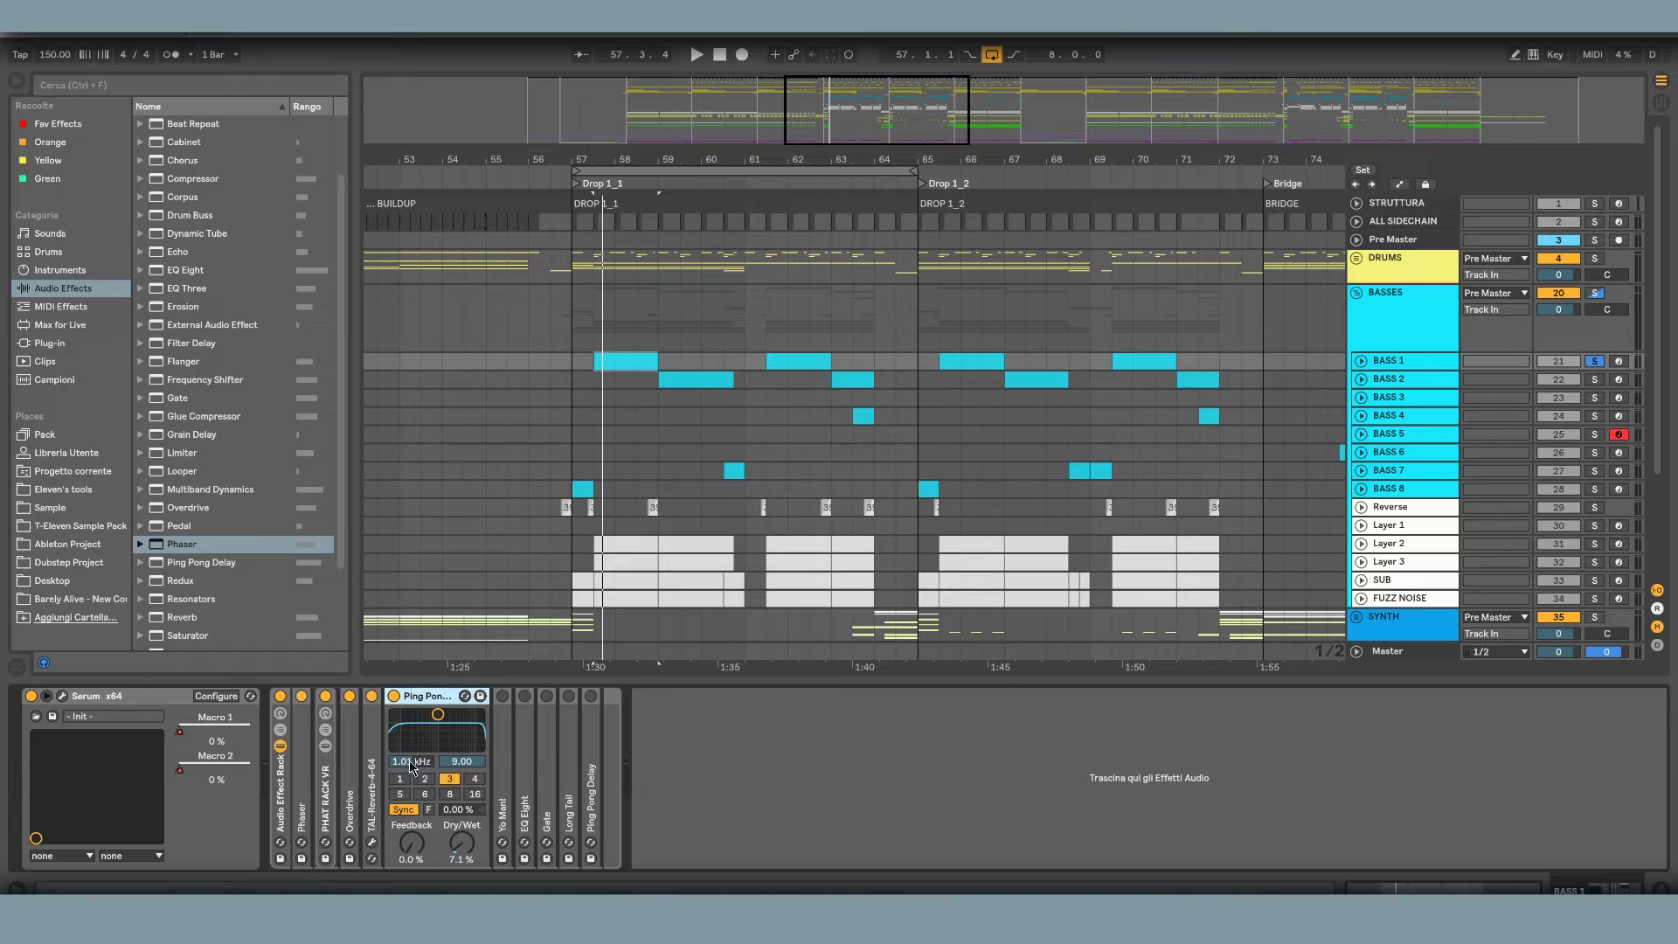
{"action": "double_click", "coordinate": [439, 698]}
{"action": "double_click", "coordinate": [417, 698]}
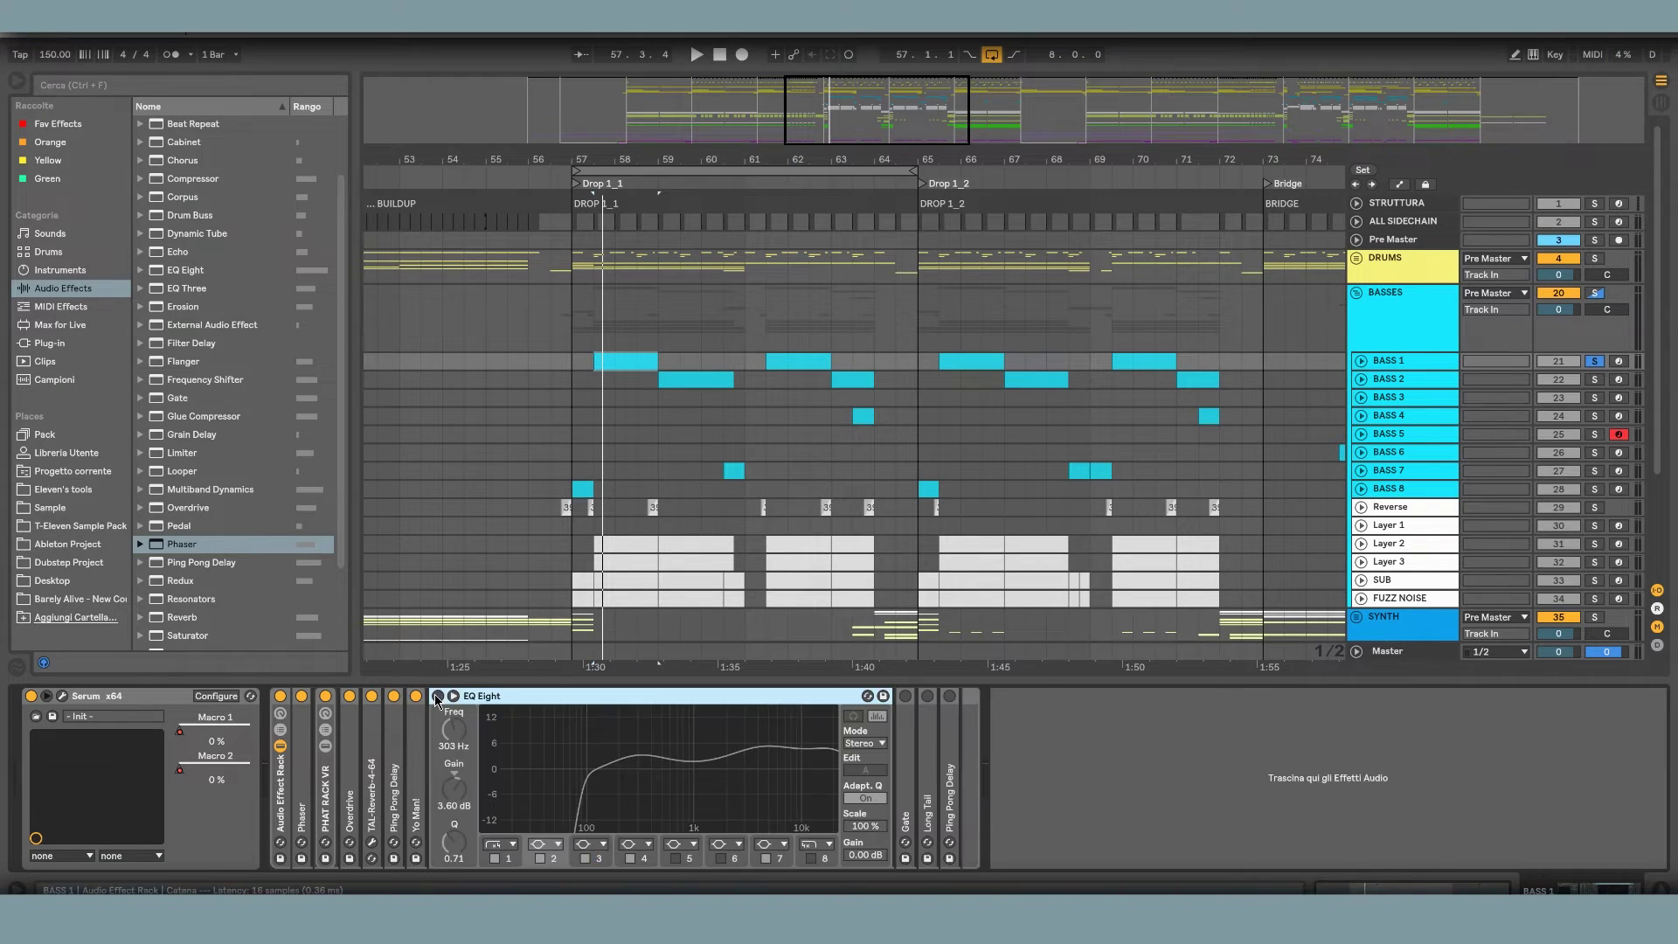
{"action": "left_click", "coordinate": [438, 697]}
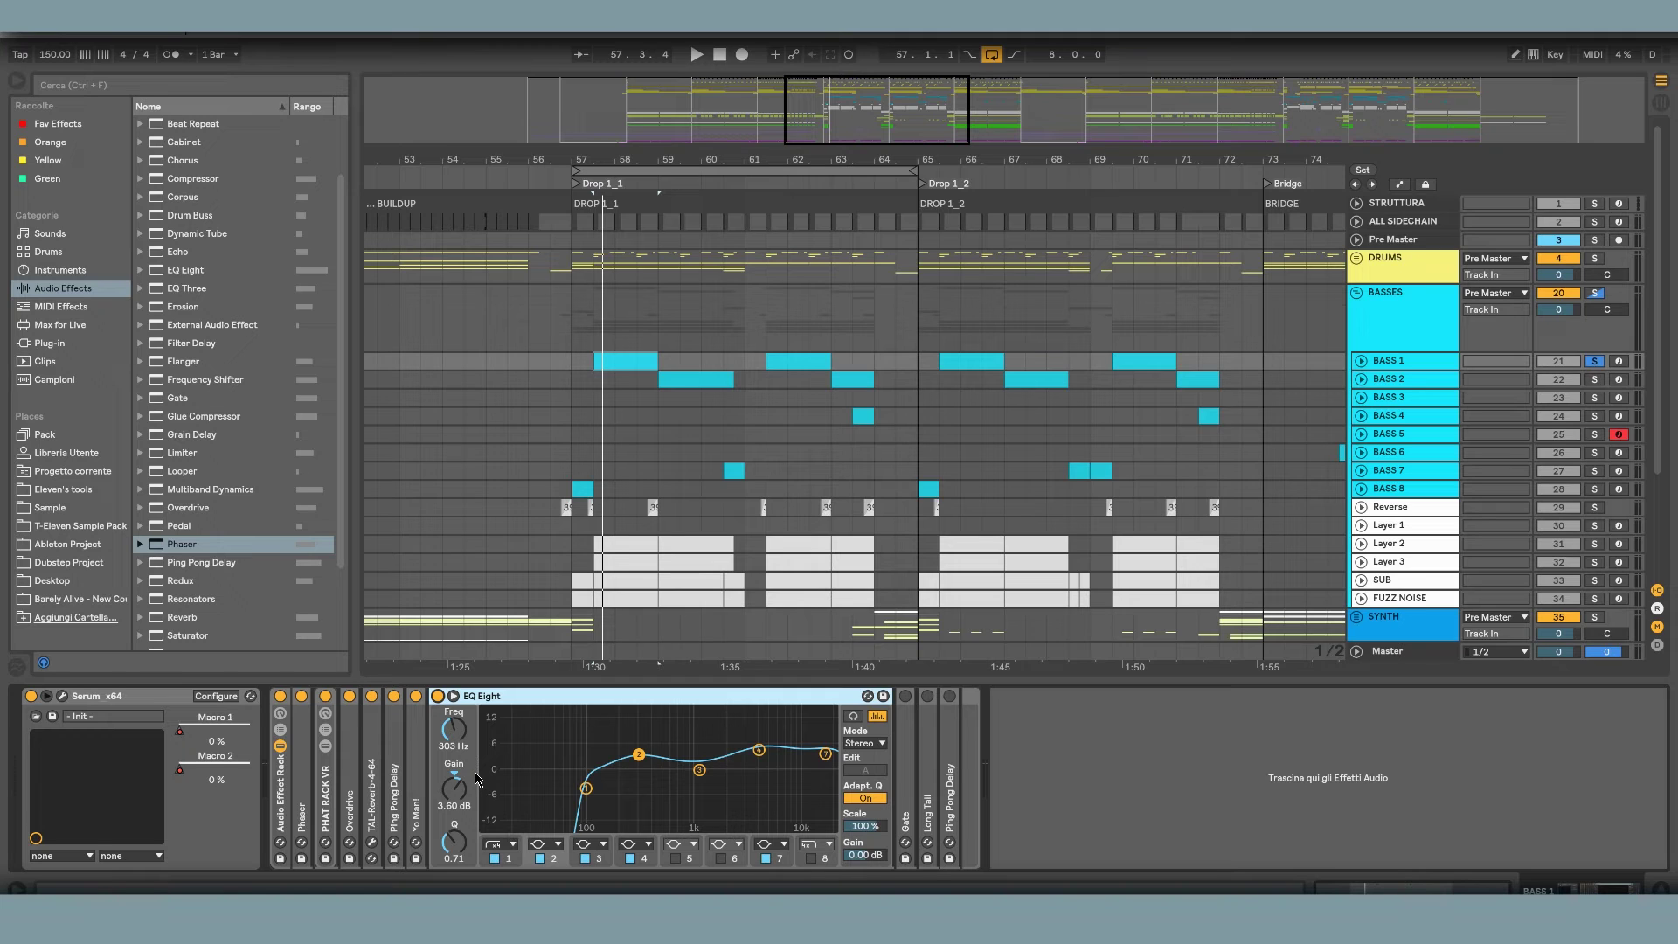
{"action": "scroll", "coordinate": [710, 443], "scroll_direction": "down", "scroll_amount": 3}
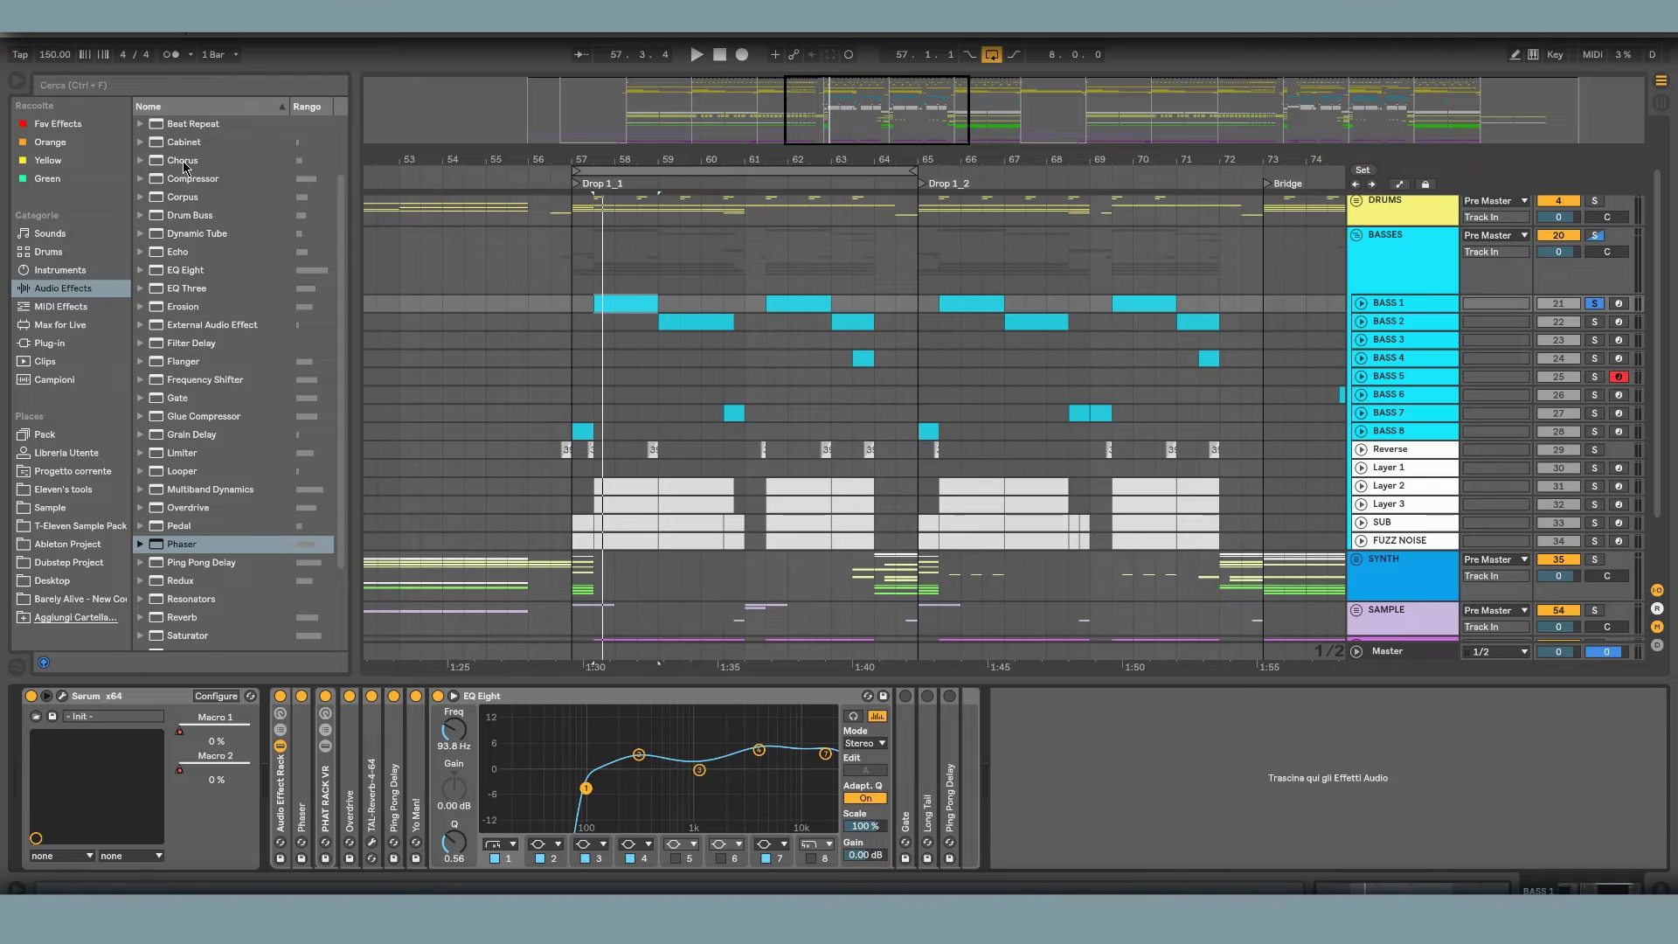
- Add an EQ Three to the BASS 1 chain and play only its low band with EQ Eight bypassed
{"action": "double_click", "coordinate": [183, 287]}
{"action": "left_click", "coordinate": [438, 696]}
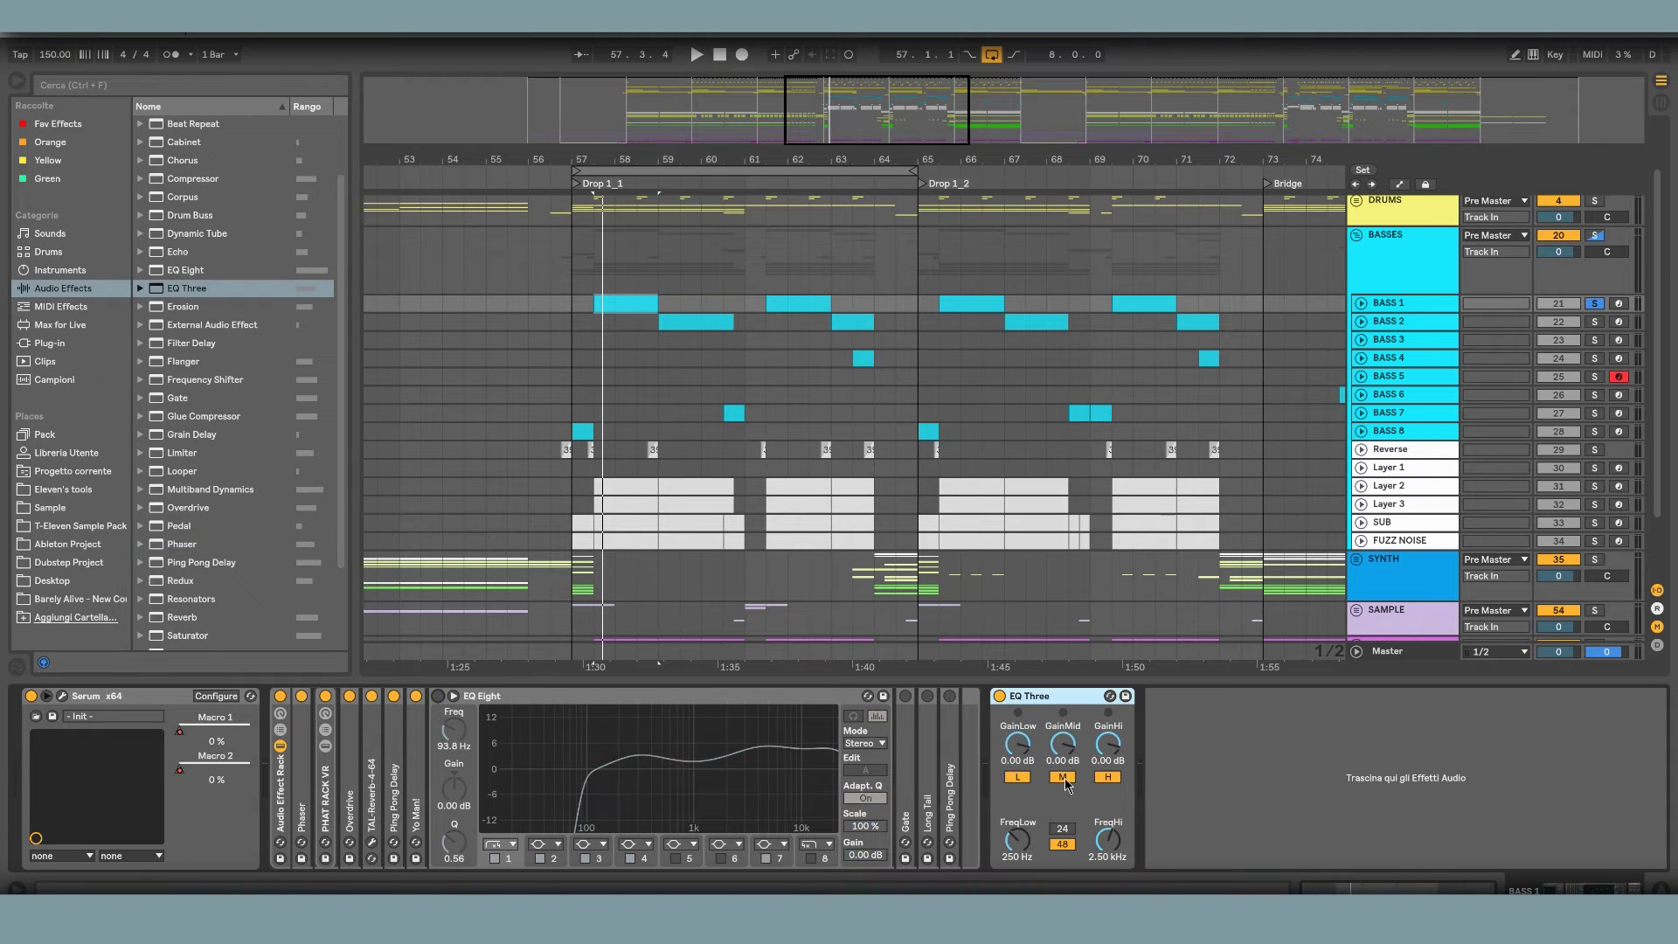
{"action": "left_click", "coordinate": [1062, 777]}
{"action": "left_click", "coordinate": [1108, 777]}
{"action": "key", "text": "space"}
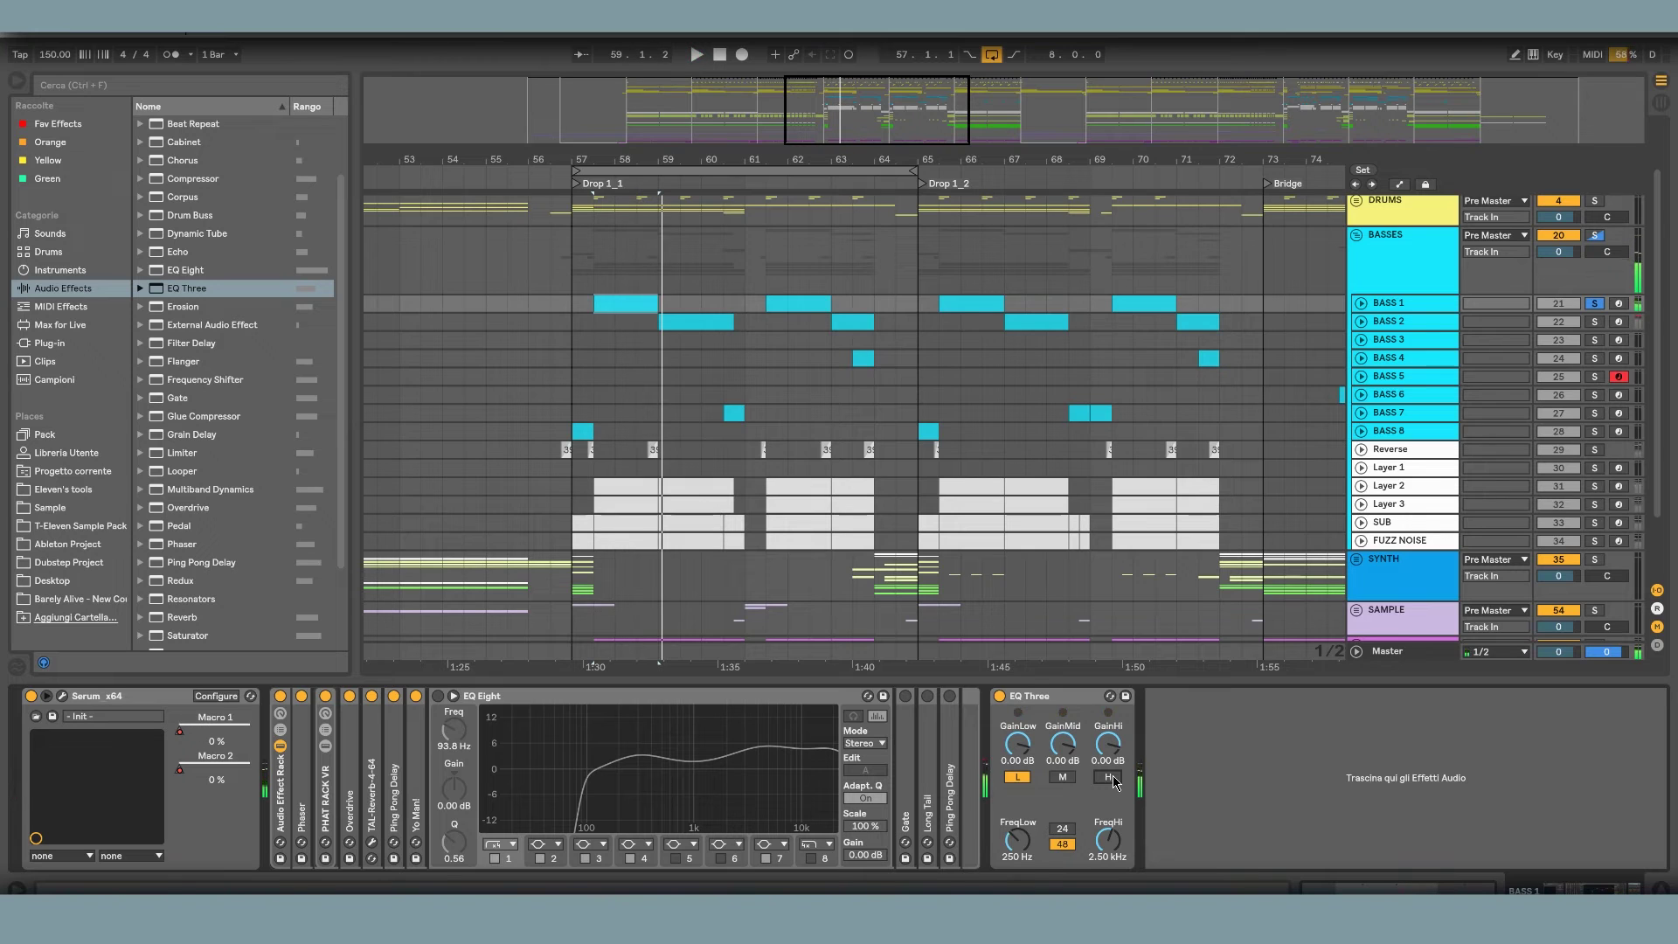
- Delete the EQ Three from the BASS 1 chain and reactivate the EQ Eight
{"action": "left_click", "coordinate": [1049, 706]}
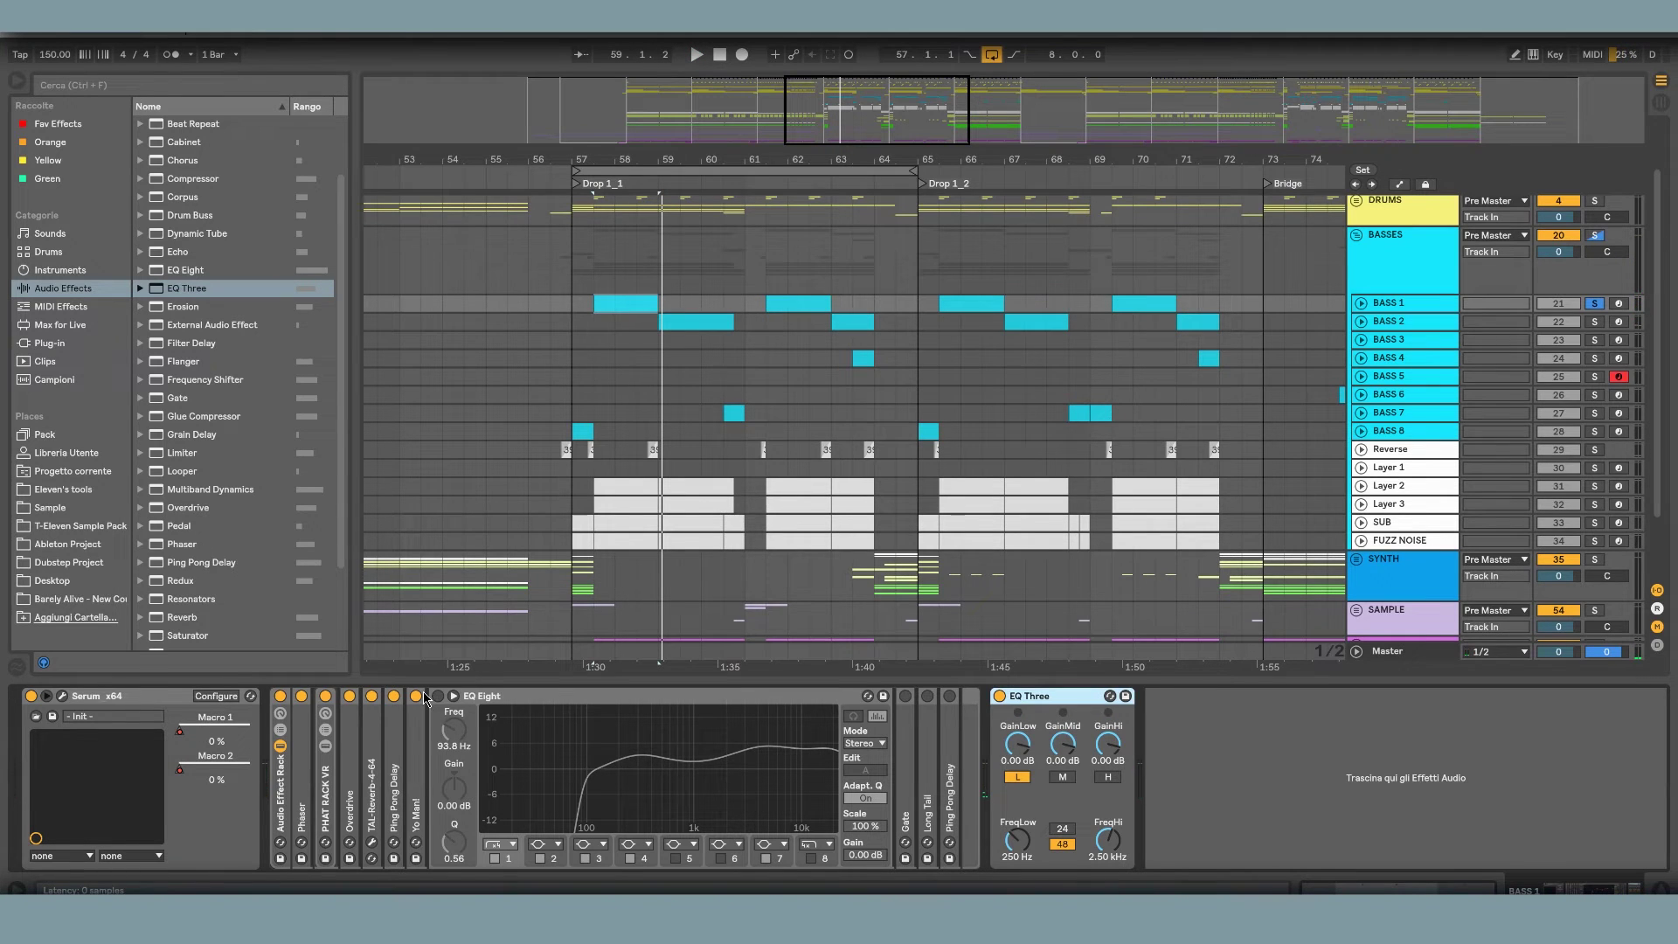
{"action": "key", "text": "Delete"}
{"action": "left_click", "coordinate": [438, 697]}
- Play BASS 1 with the EQ Eight active, collapse it and listen again with Yo Man! selected
{"action": "key", "text": "space"}
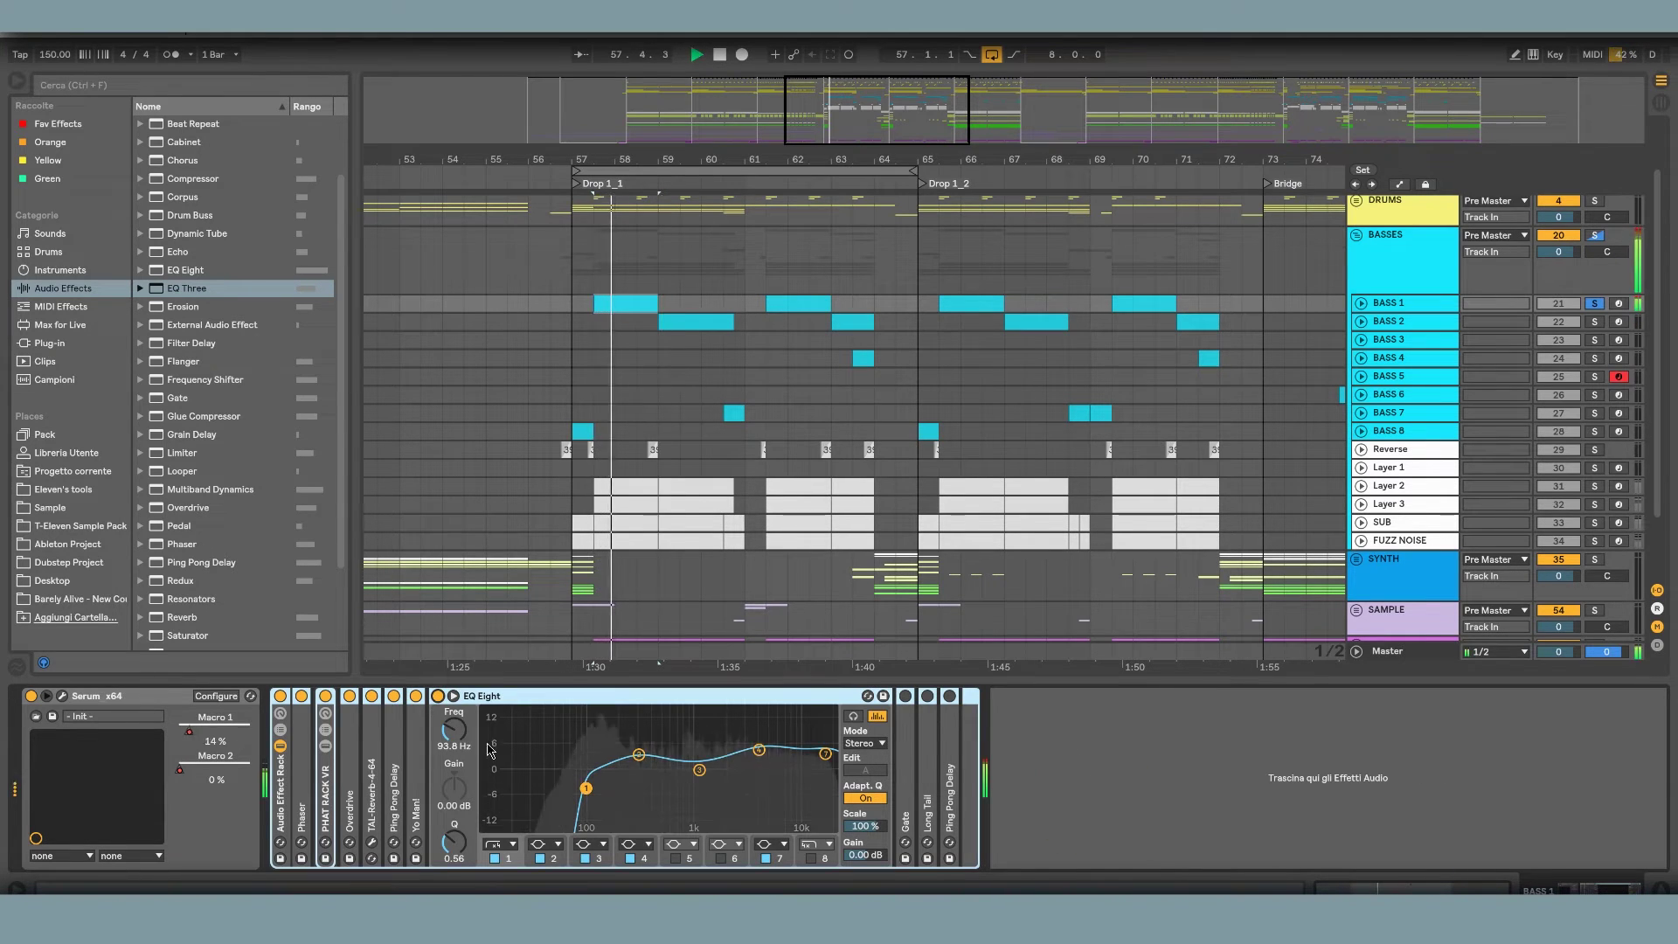
{"action": "double_click", "coordinate": [540, 699]}
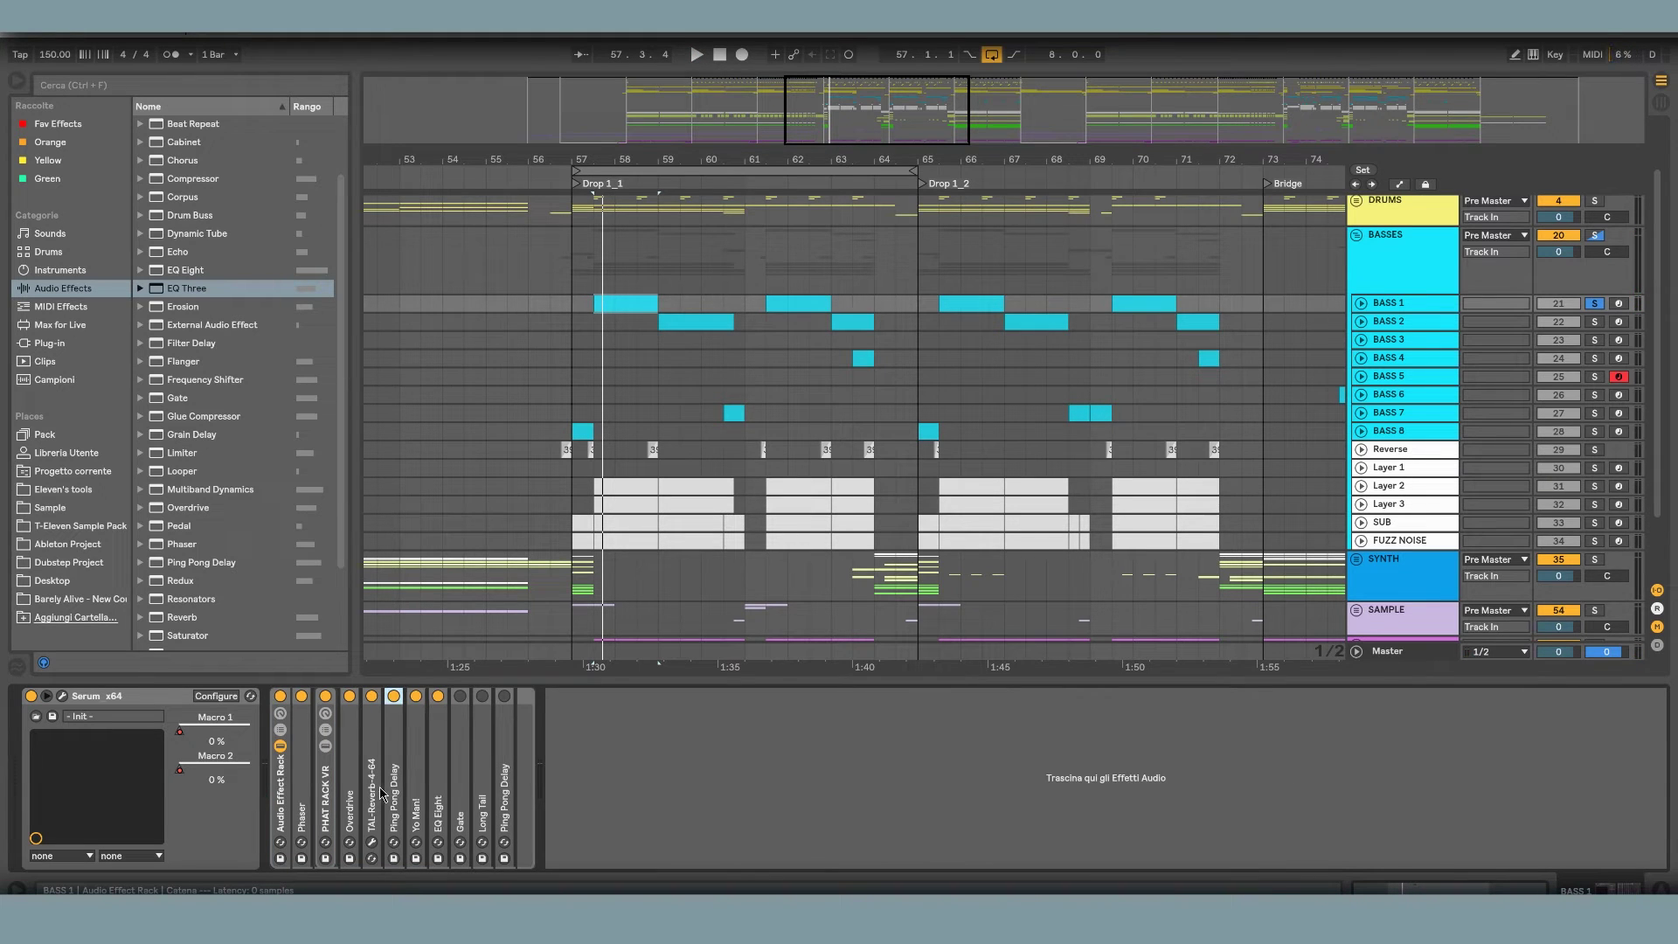
{"action": "left_click", "coordinate": [418, 808]}
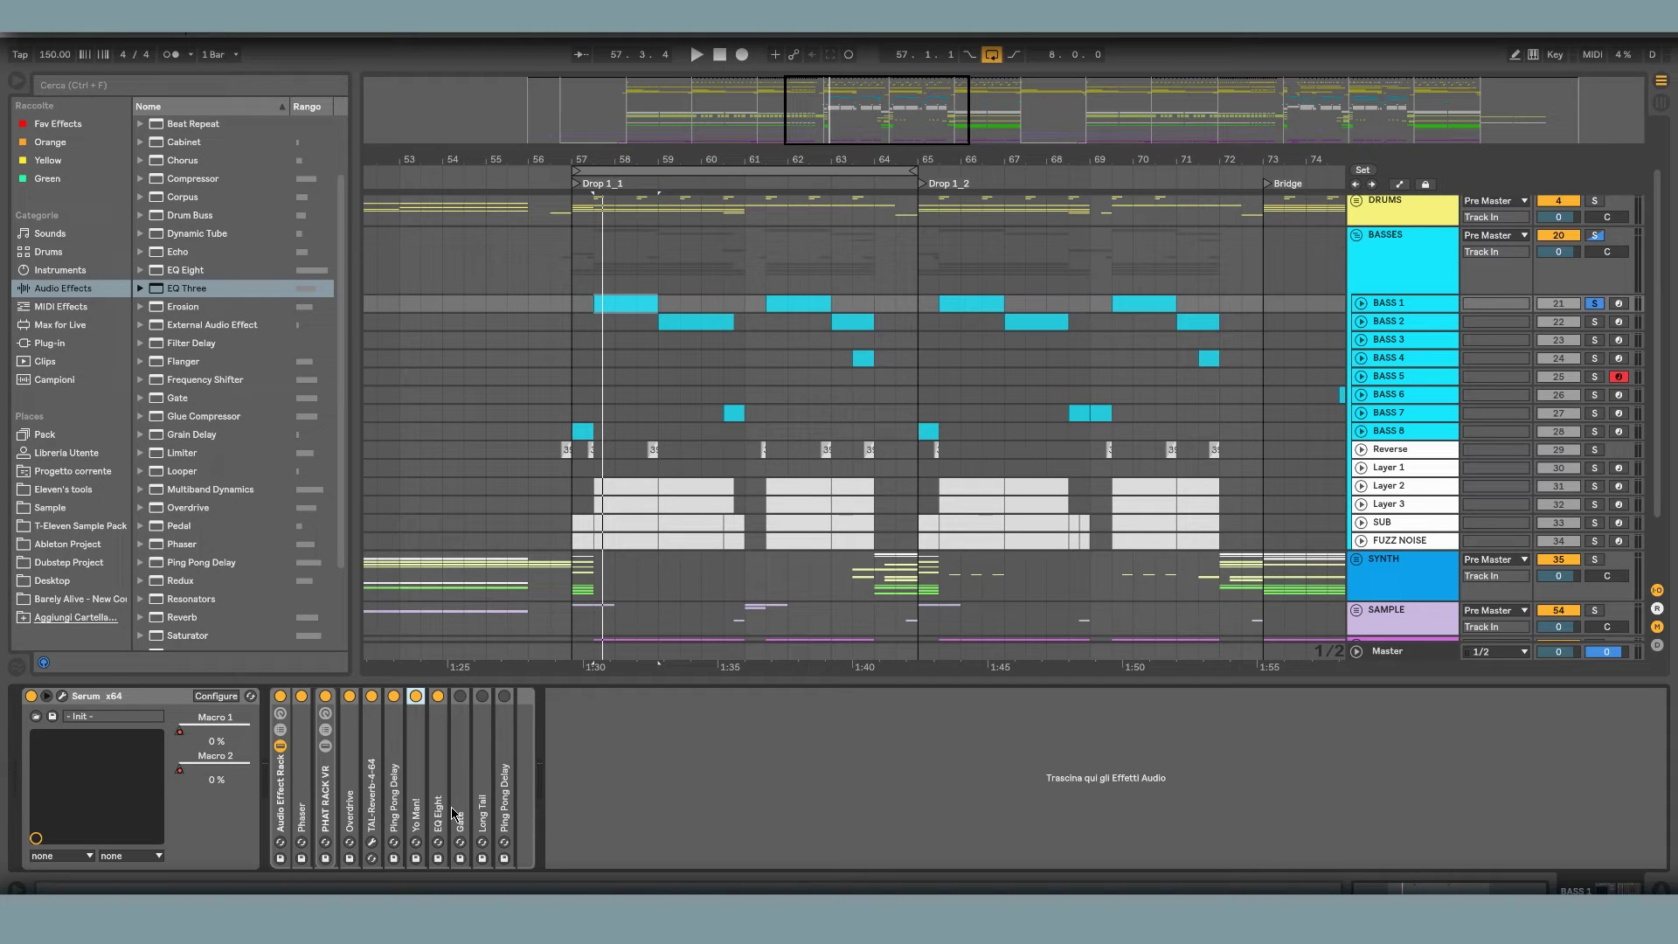
{"action": "key", "text": "space"}
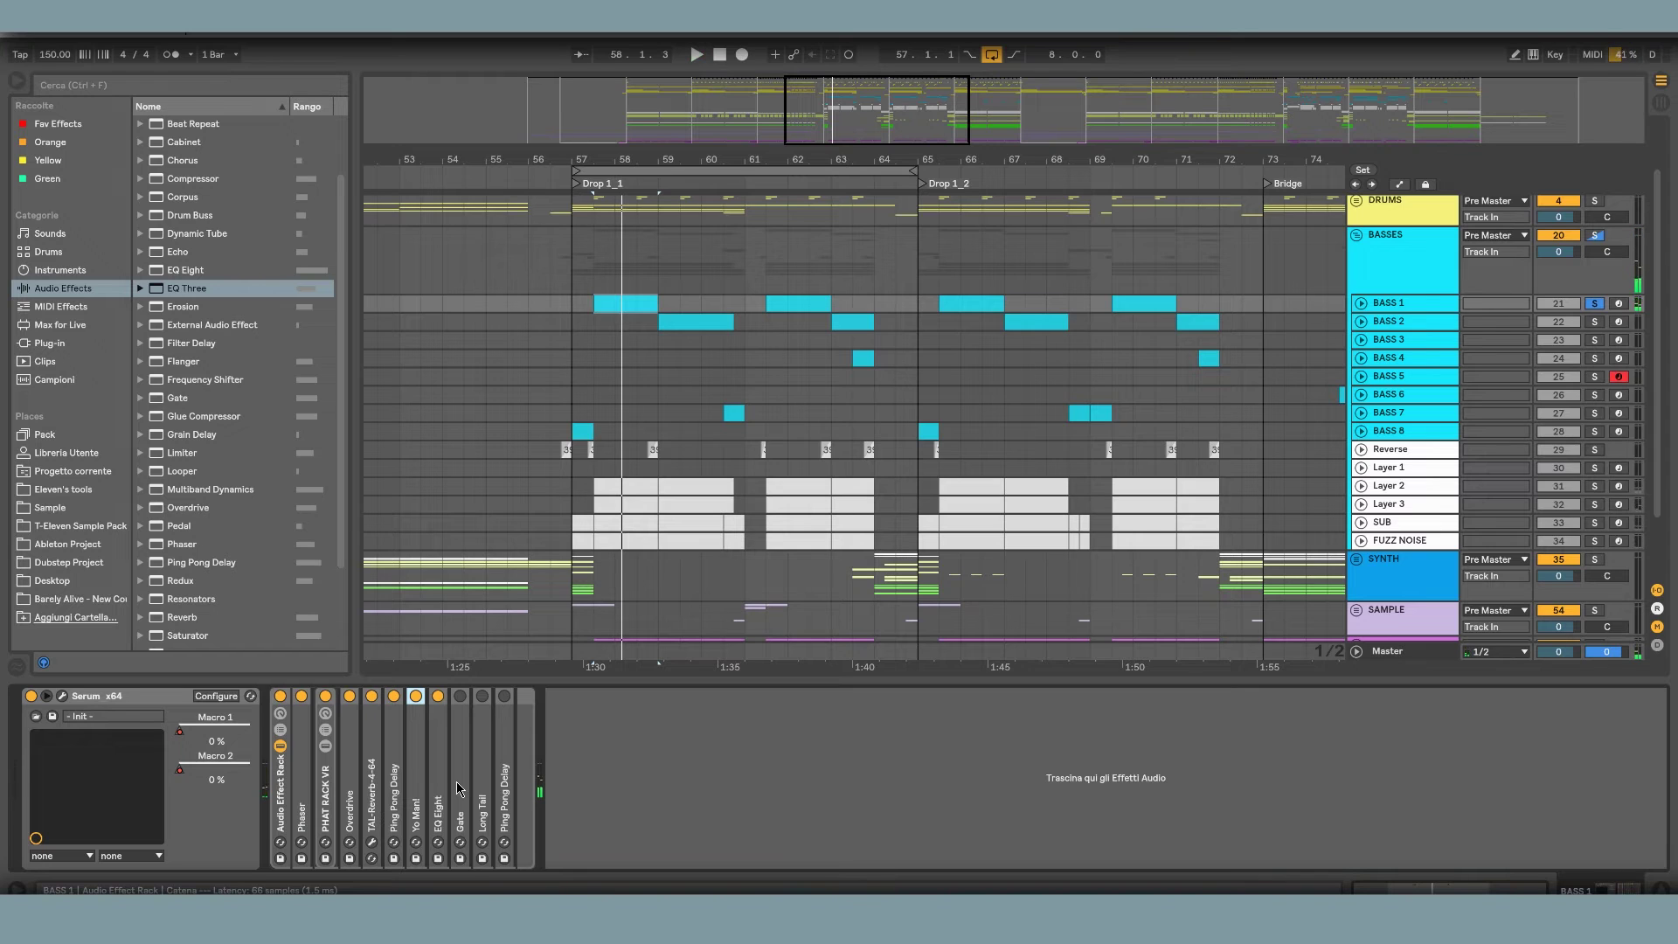
- Activate the Gate on BASS 1 and play the first drop clip to watch its effect on the signal
{"action": "key", "text": "z"}
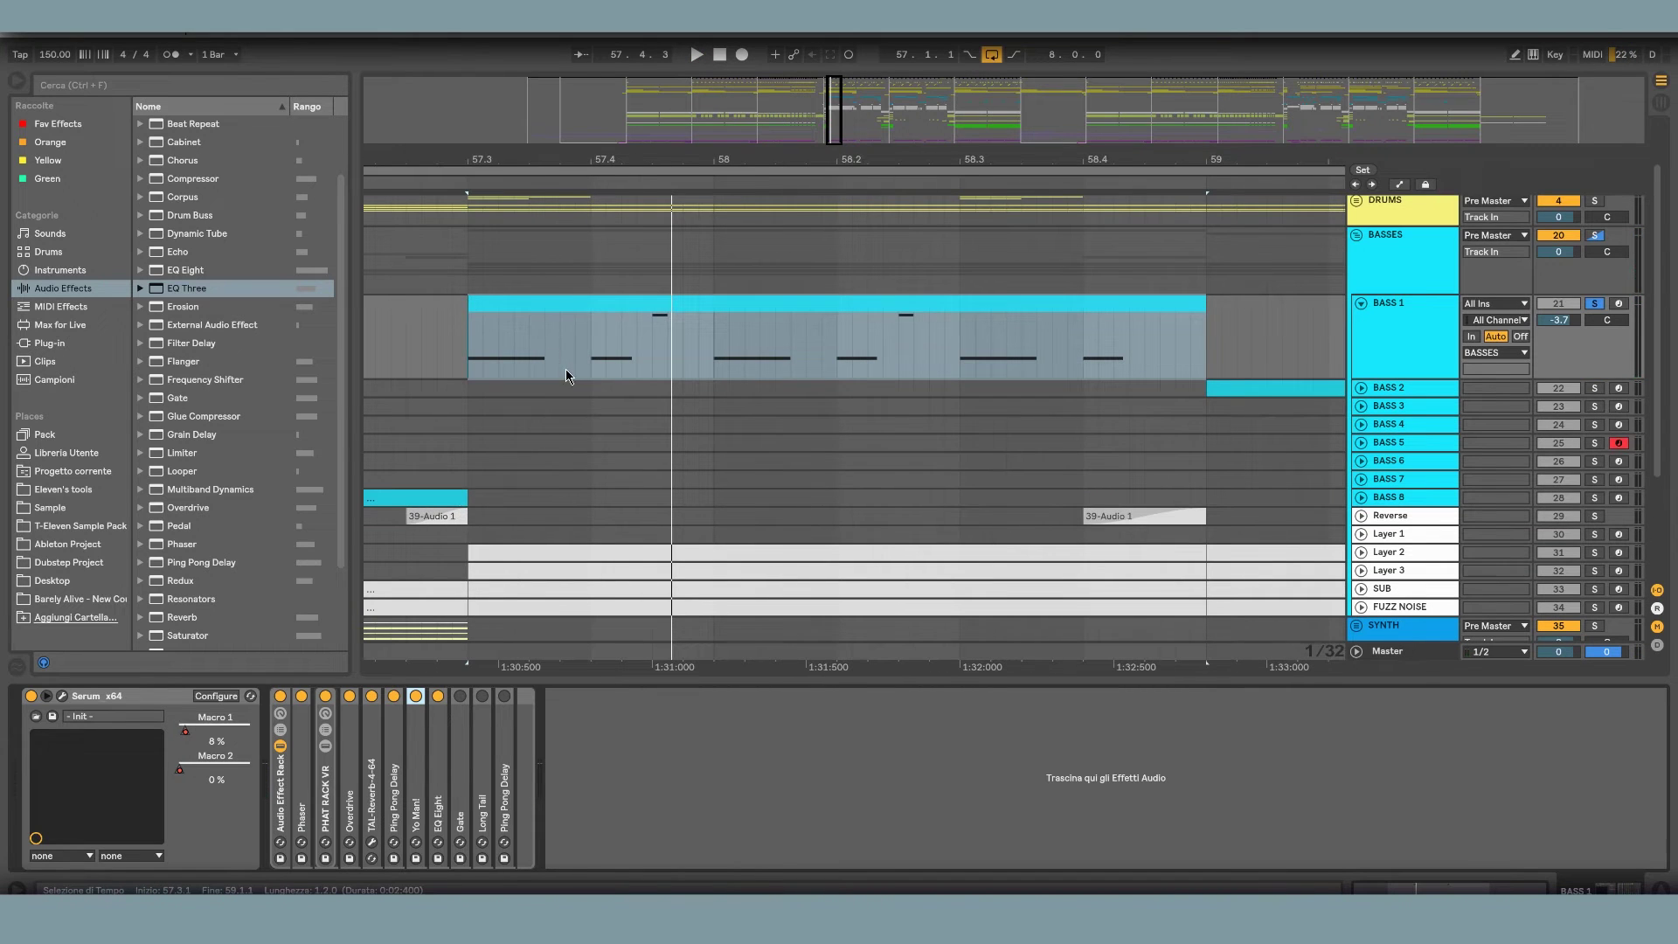
{"action": "double_click", "coordinate": [467, 741]}
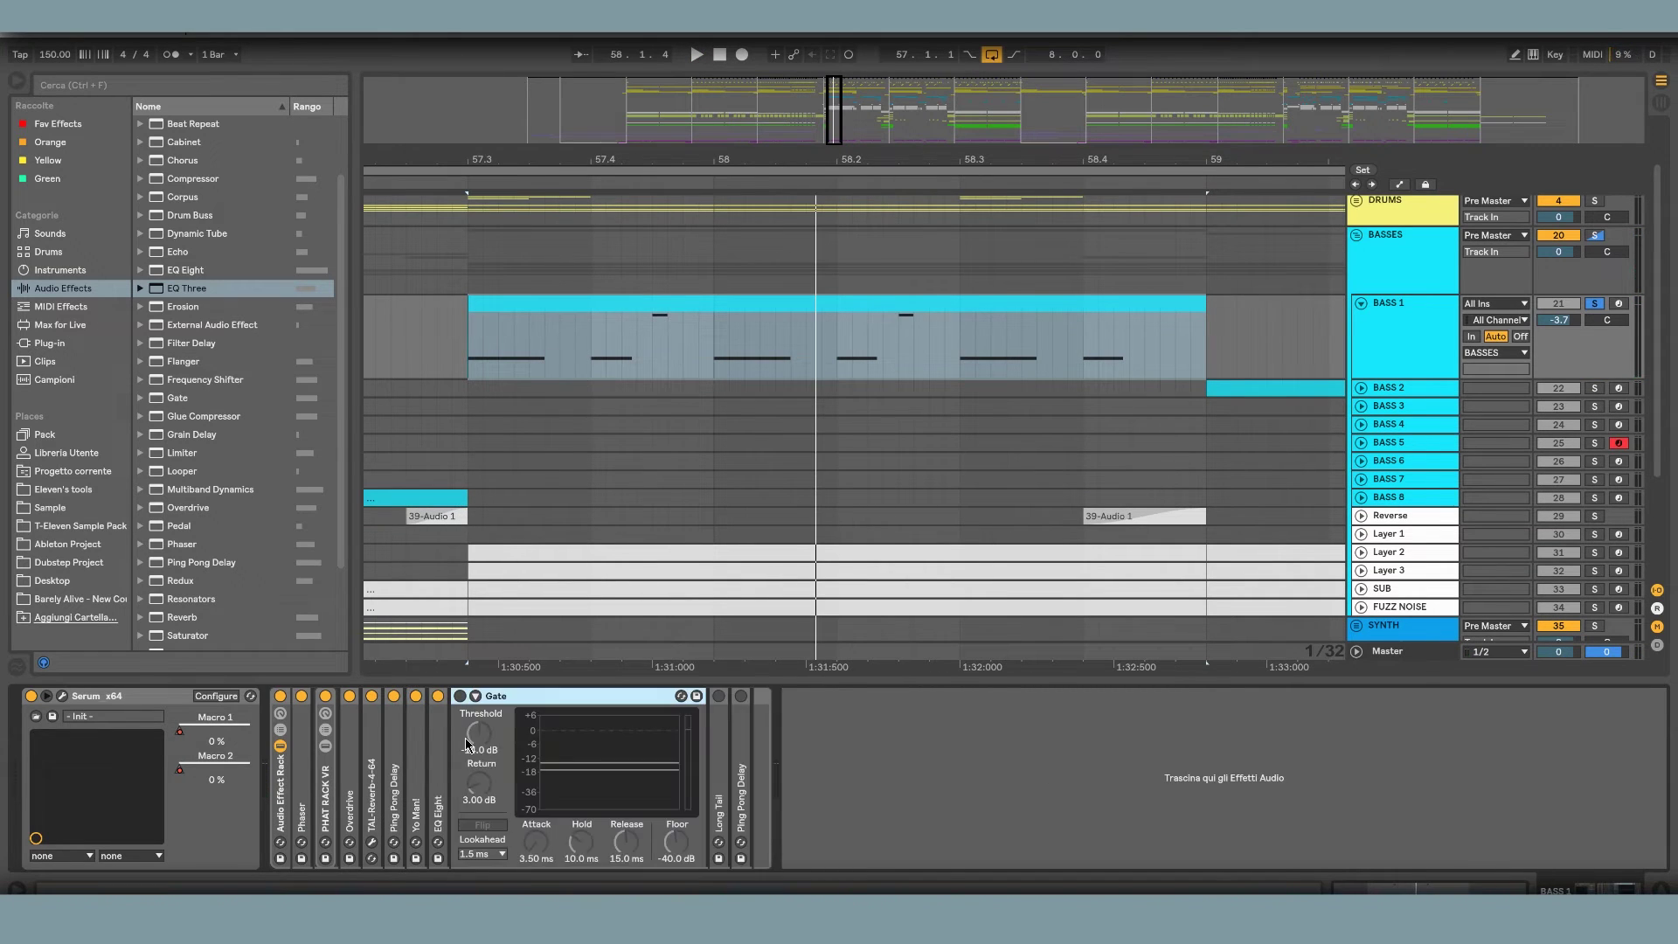
{"action": "left_click", "coordinate": [459, 696]}
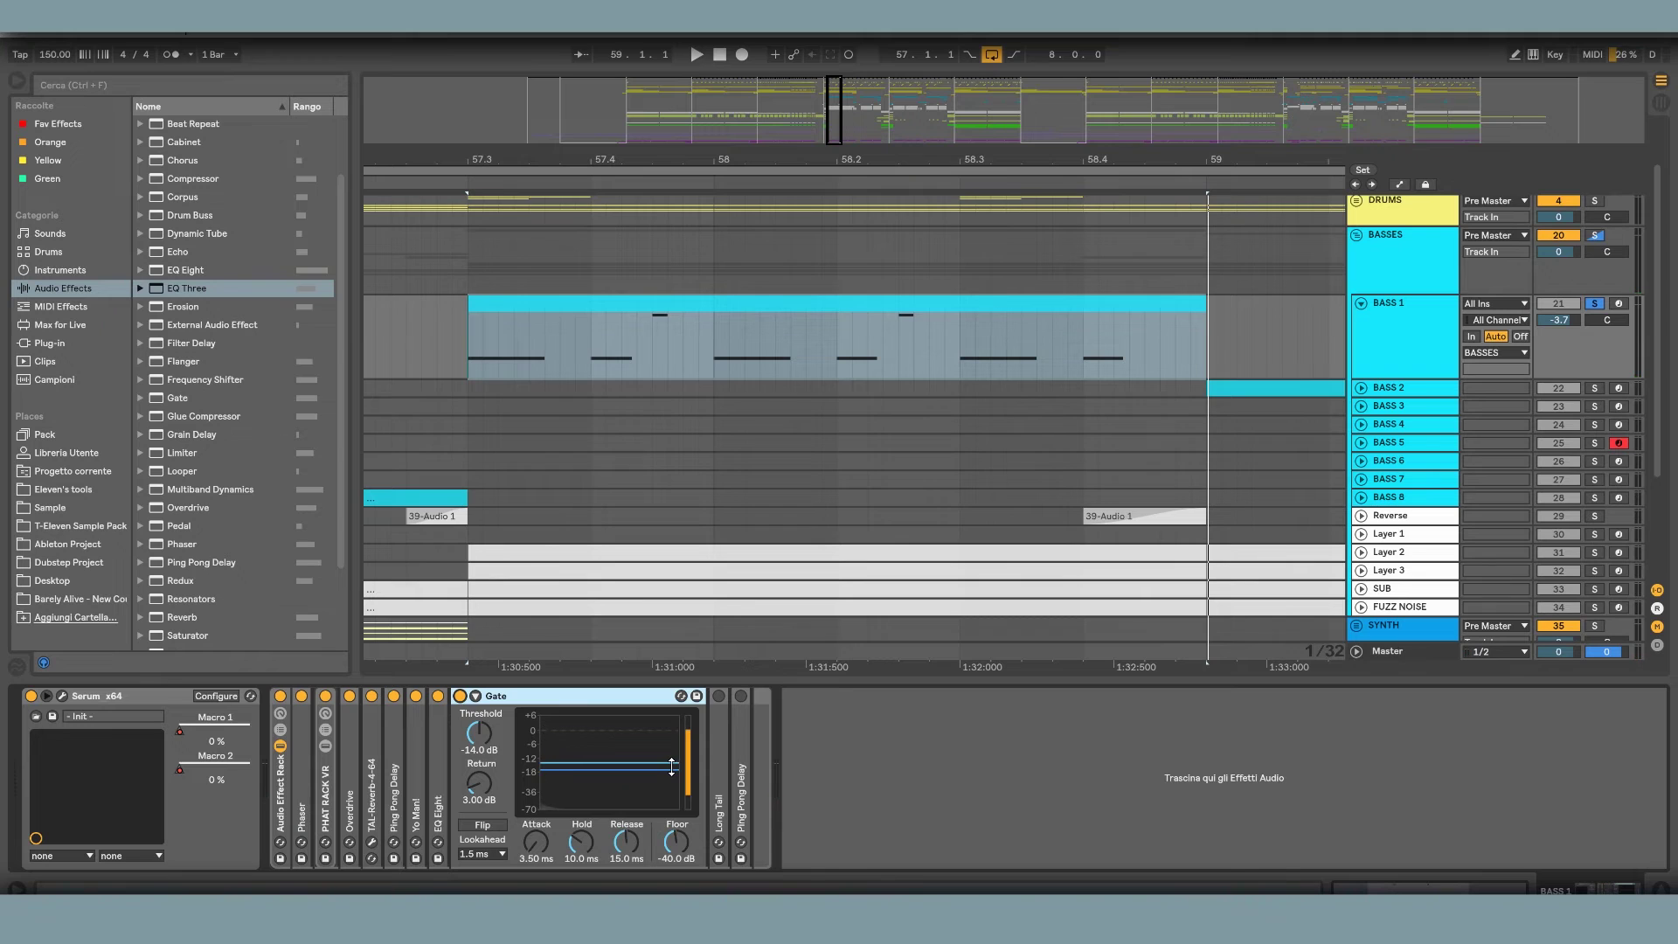
{"action": "key", "text": "space"}
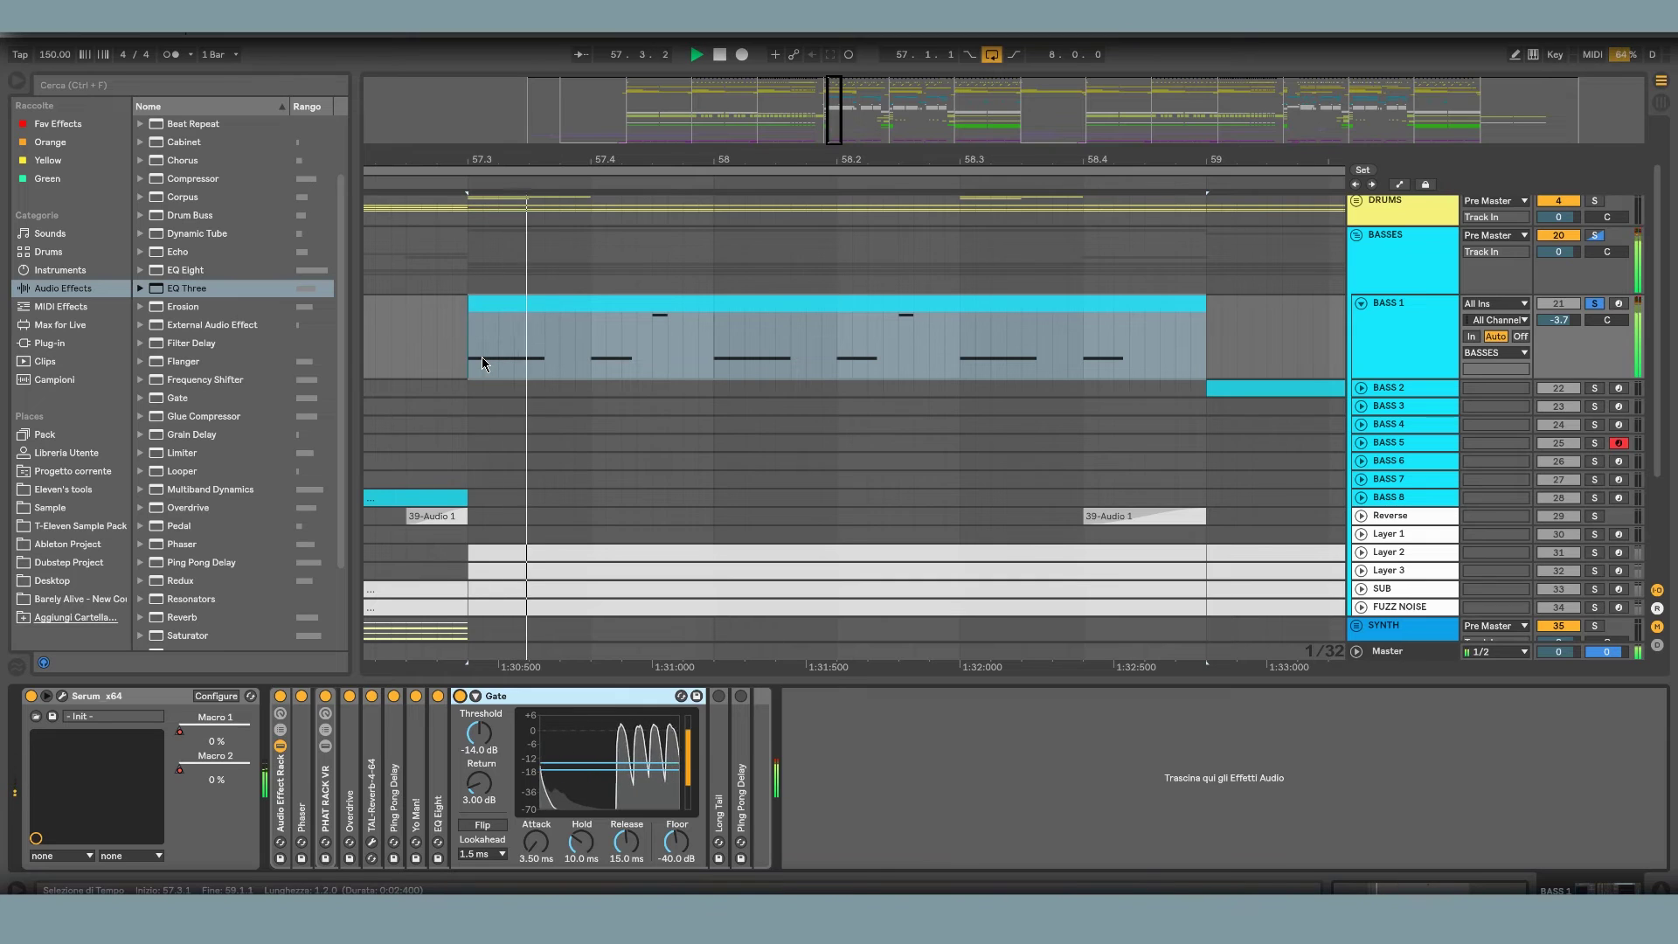
{"action": "key", "text": "space"}
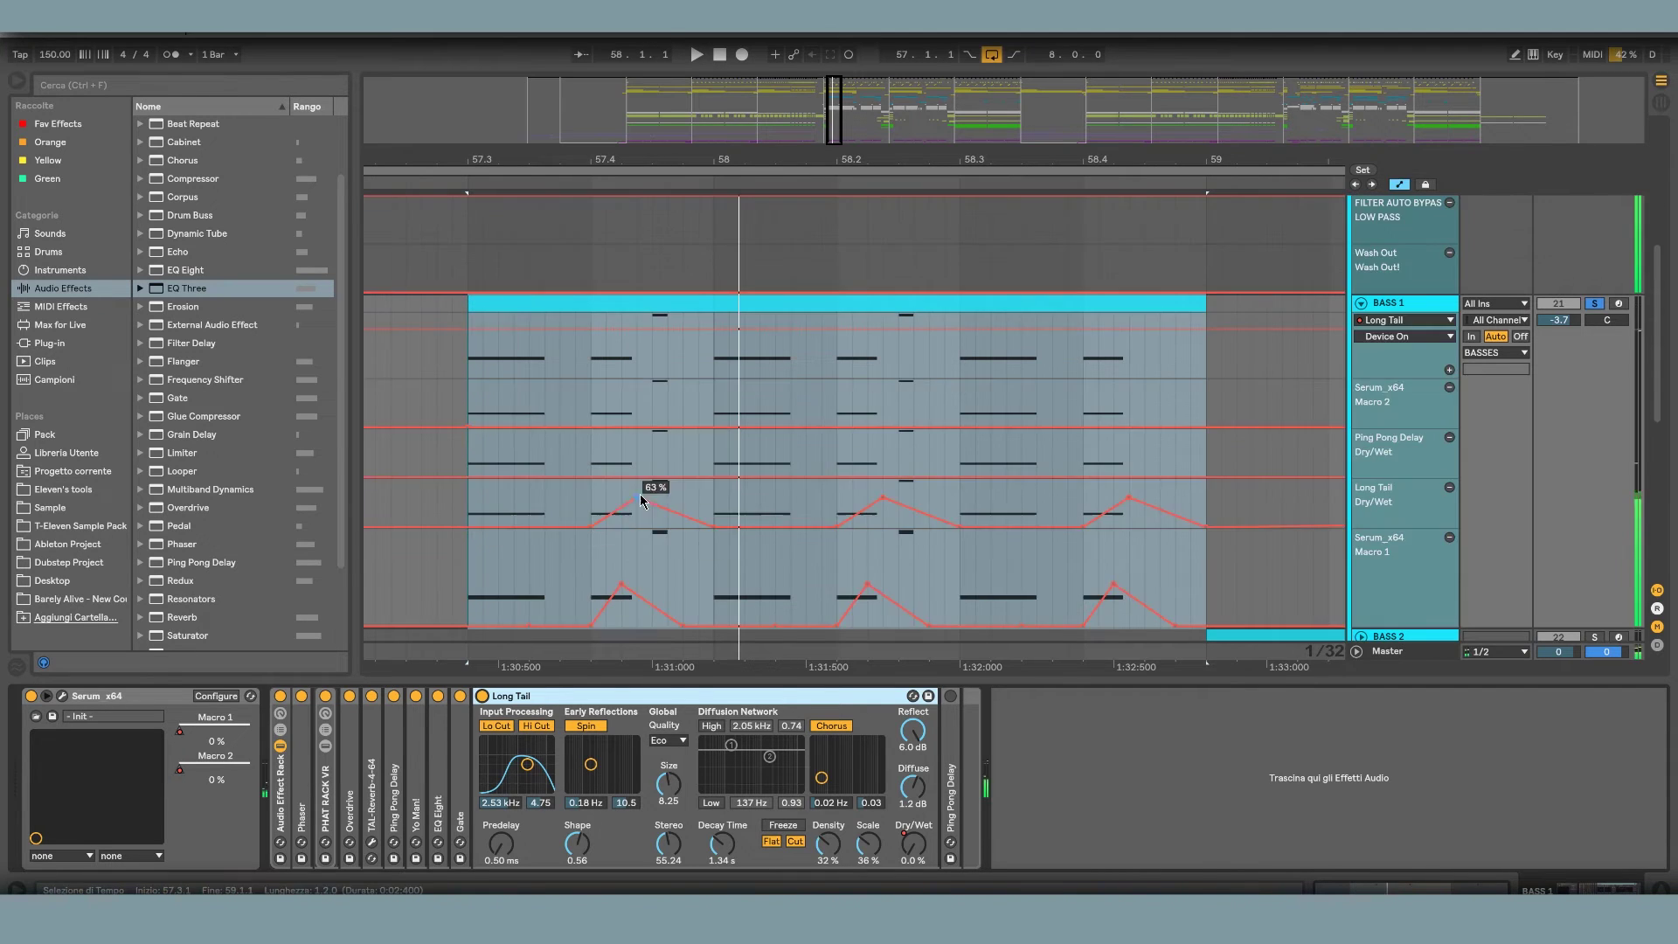
- Check the Long Tail Dry/Wet automation on the BASS 1 clip, hide the automation lanes and collapse Long Tail
{"action": "key", "text": "a"}
{"action": "scroll", "coordinate": [674, 525], "scroll_direction": "down", "scroll_amount": 1}
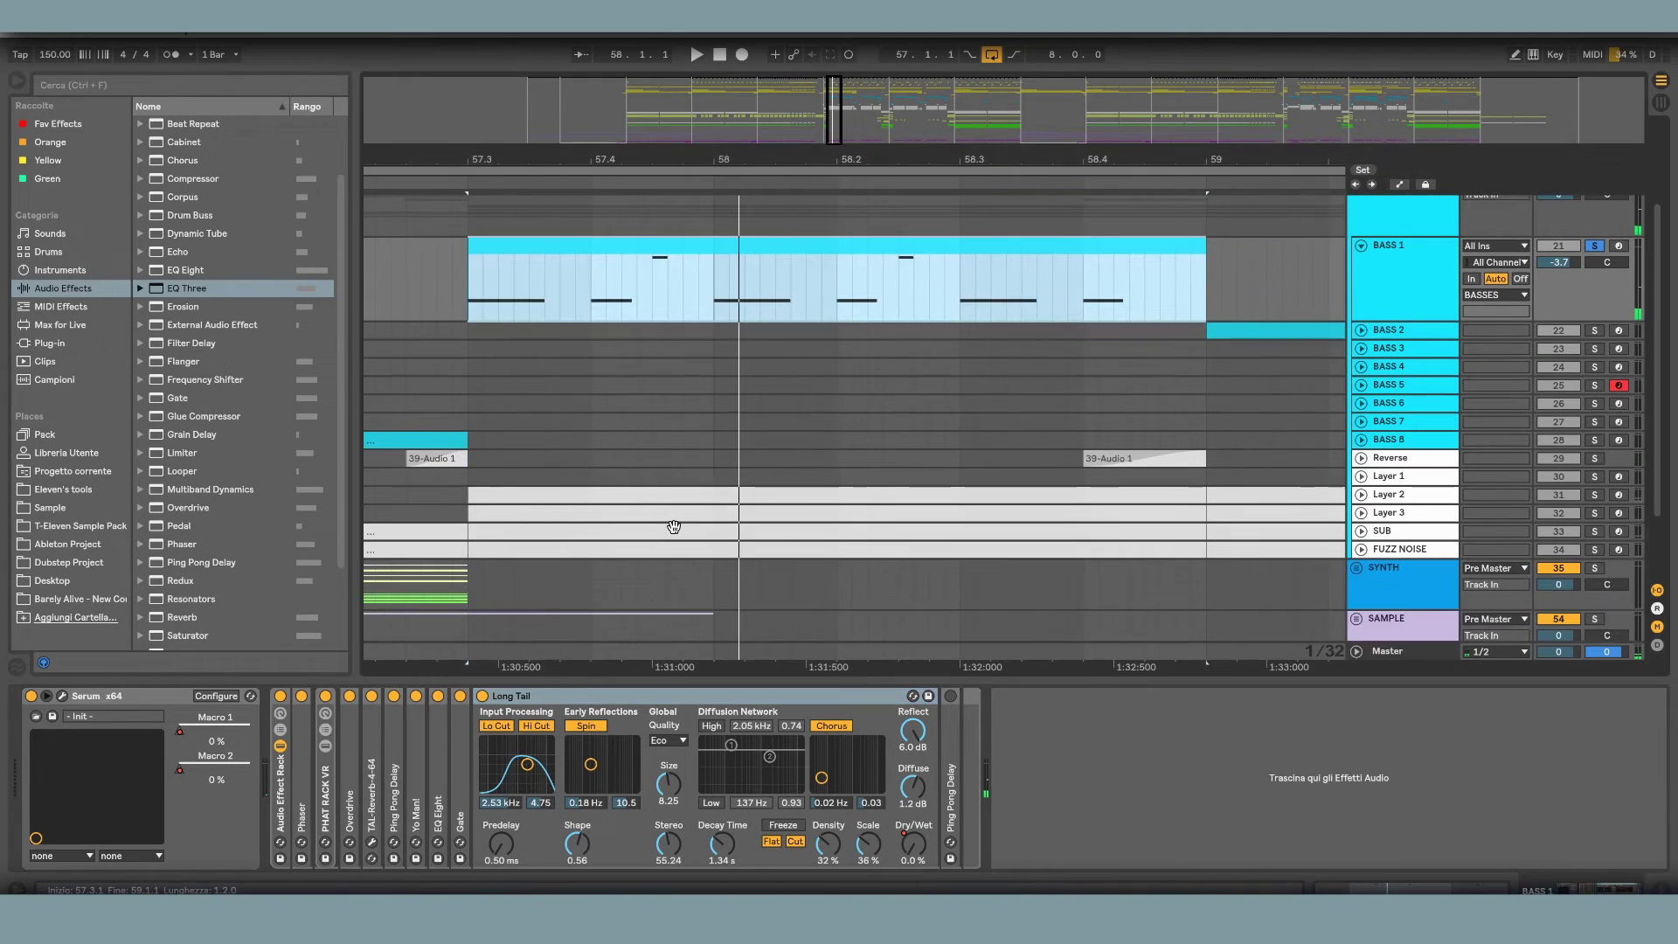
{"action": "scroll", "coordinate": [674, 527], "scroll_direction": "up", "scroll_amount": 1}
{"action": "double_click", "coordinate": [589, 696]}
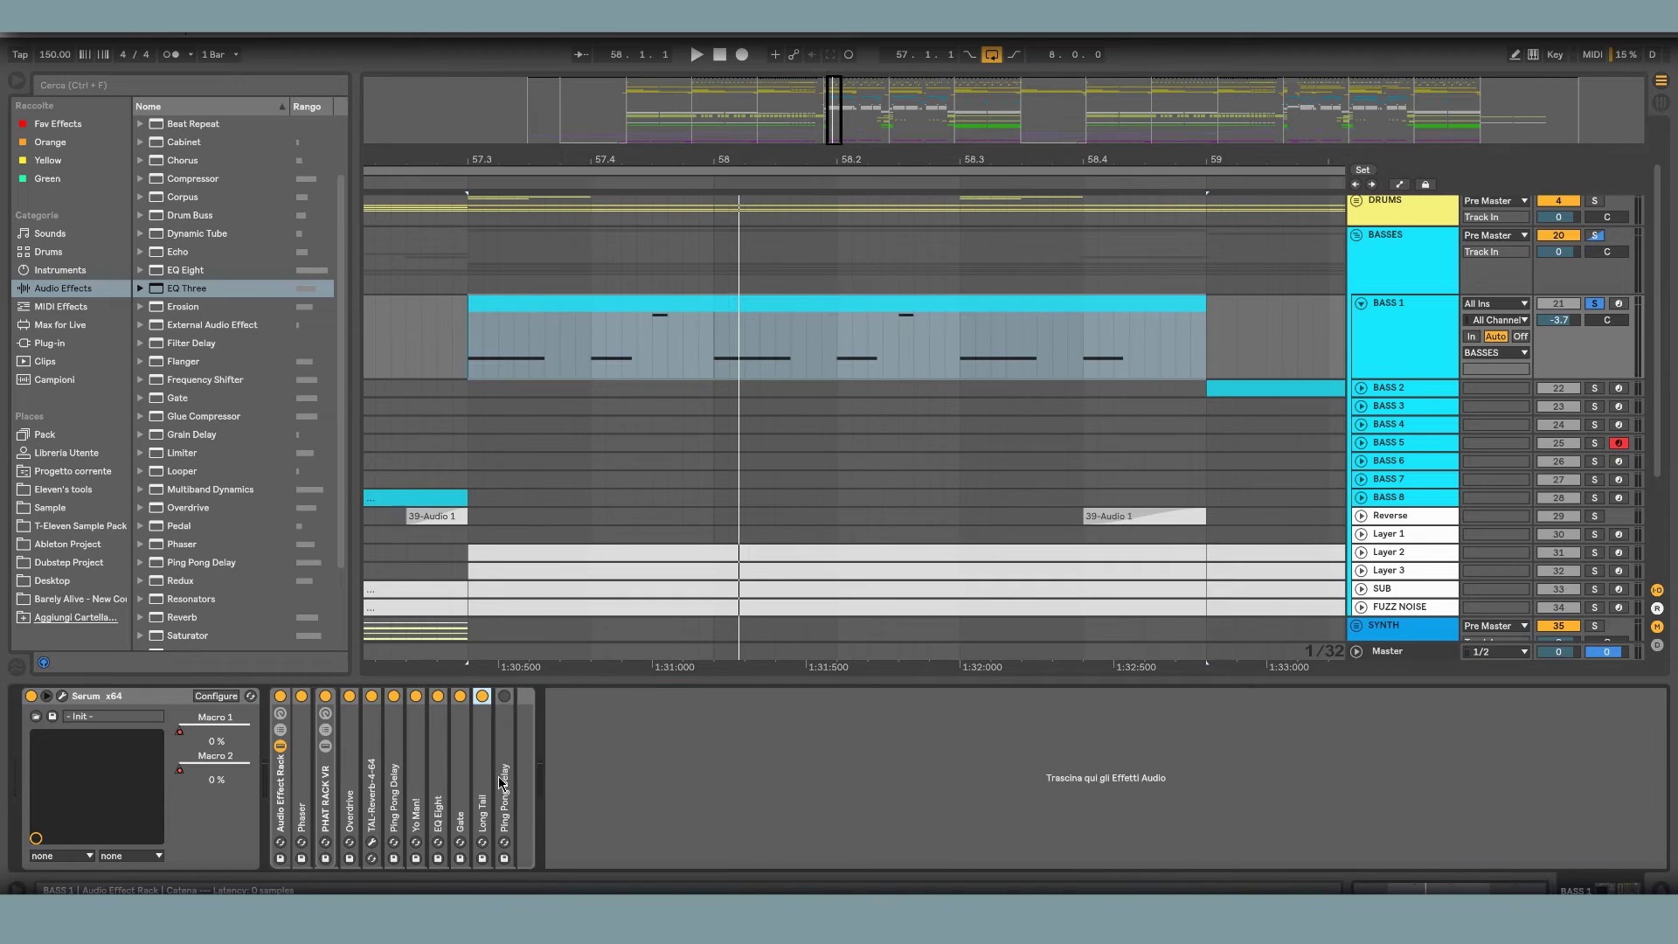
- Activate the final Ping Pong Delay in the chain, listen to the result and select the BASS 1 track
{"action": "double_click", "coordinate": [506, 697]}
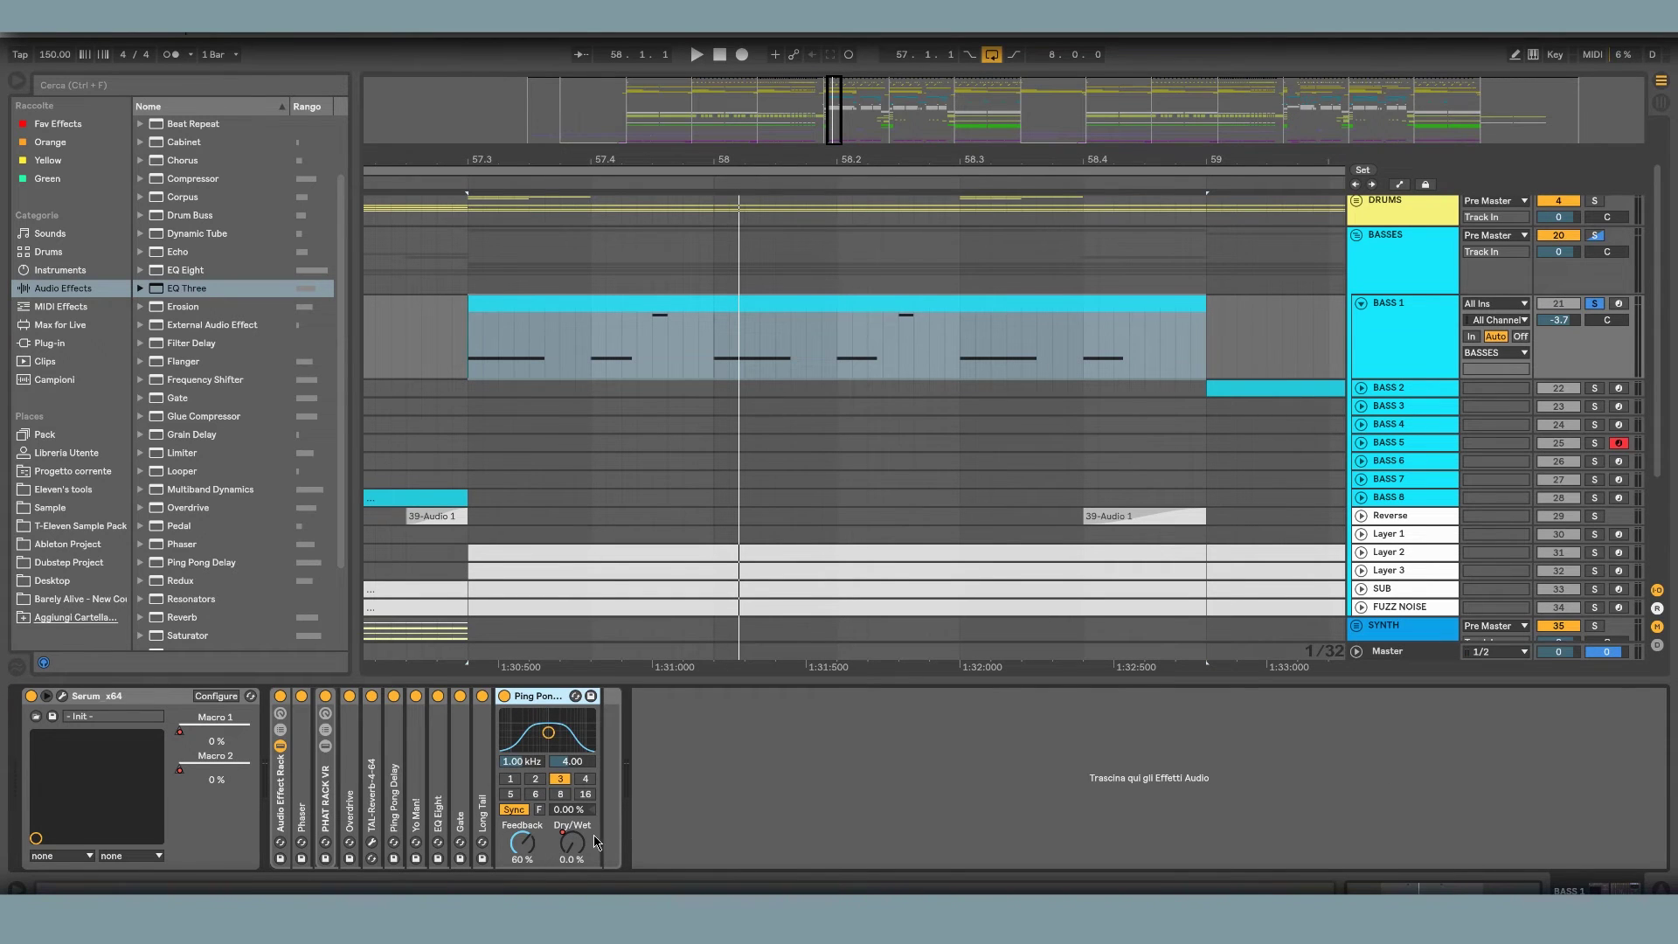
{"action": "key", "text": "space"}
{"action": "key", "text": "space"}
{"action": "scroll", "coordinate": [917, 384], "scroll_direction": "down", "scroll_amount": 8}
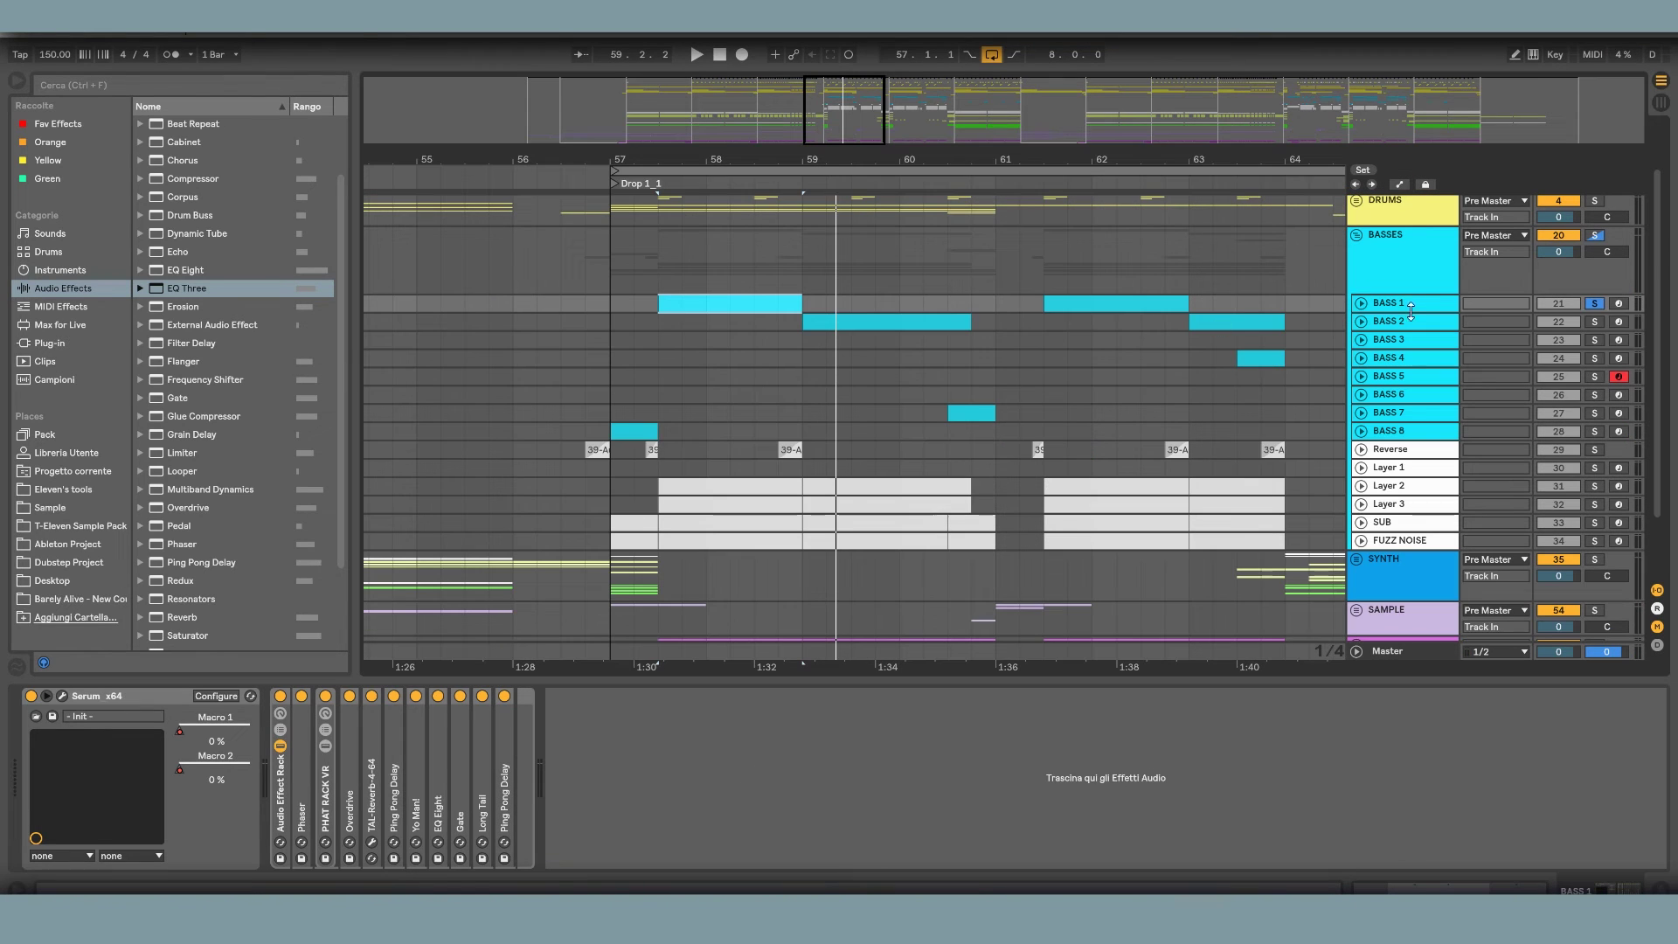
{"action": "left_click", "coordinate": [1416, 306]}
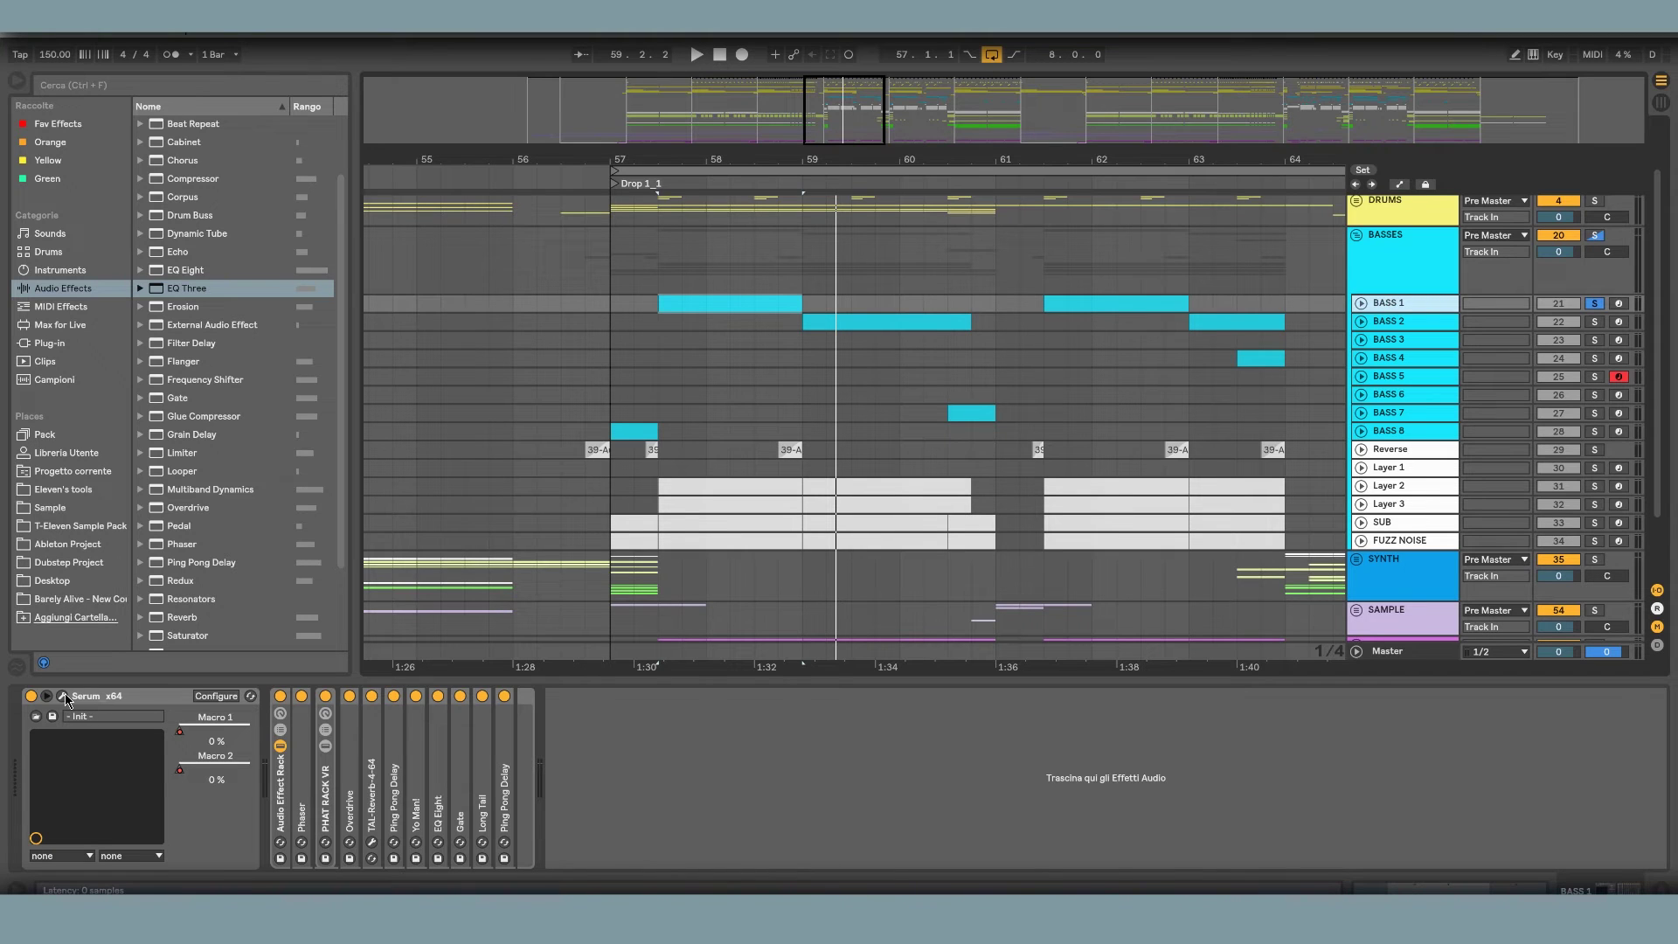
- Show the ValhallaRoom reverb on BASS 2 and return to the TAL-Reverb-4-64 in the BASS 1 chain
{"action": "left_click", "coordinate": [612, 815]}
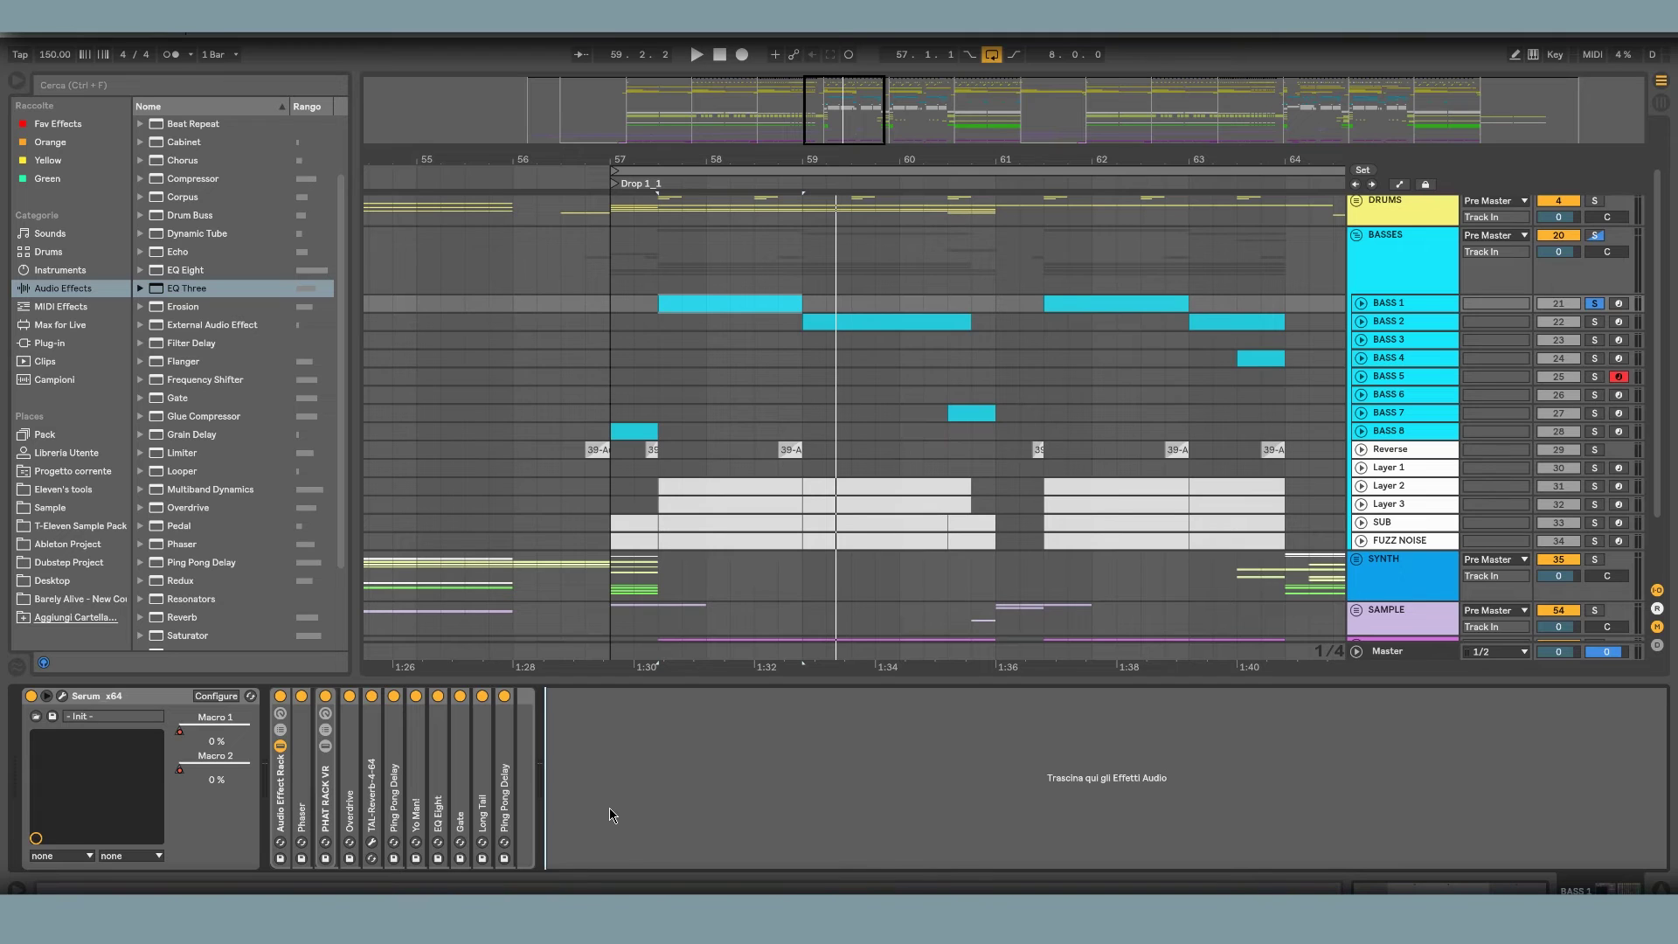
{"action": "left_click", "coordinate": [844, 322]}
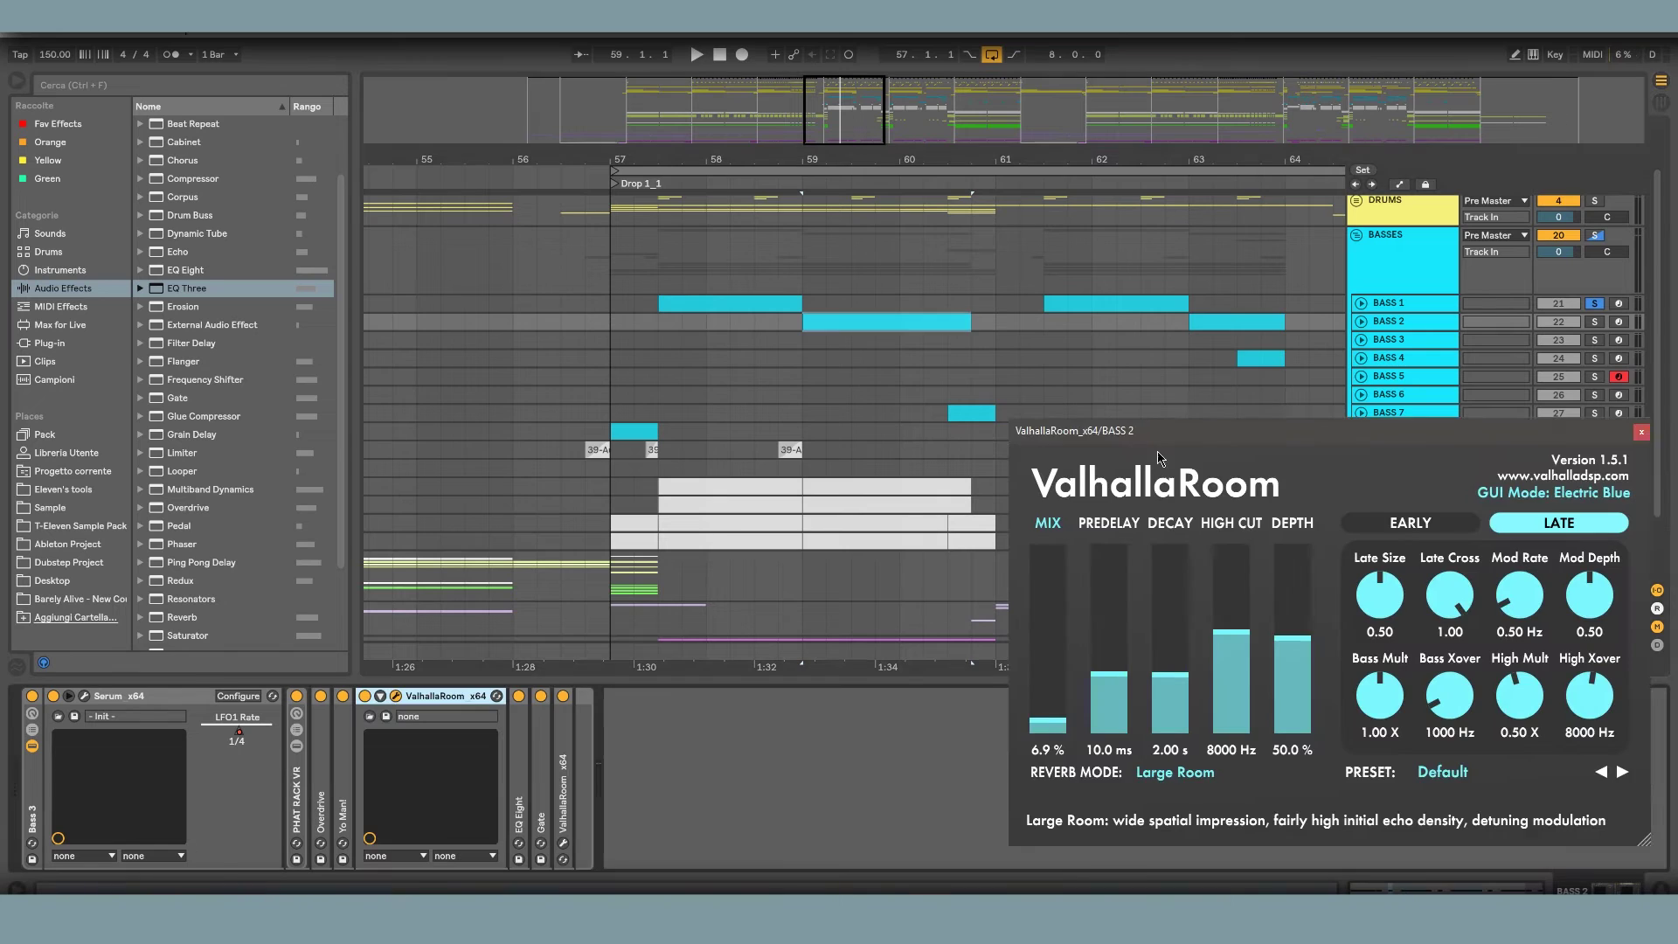
{"action": "left_click_drag", "start_coordinate": [1169, 434], "coordinate": [1201, 434]}
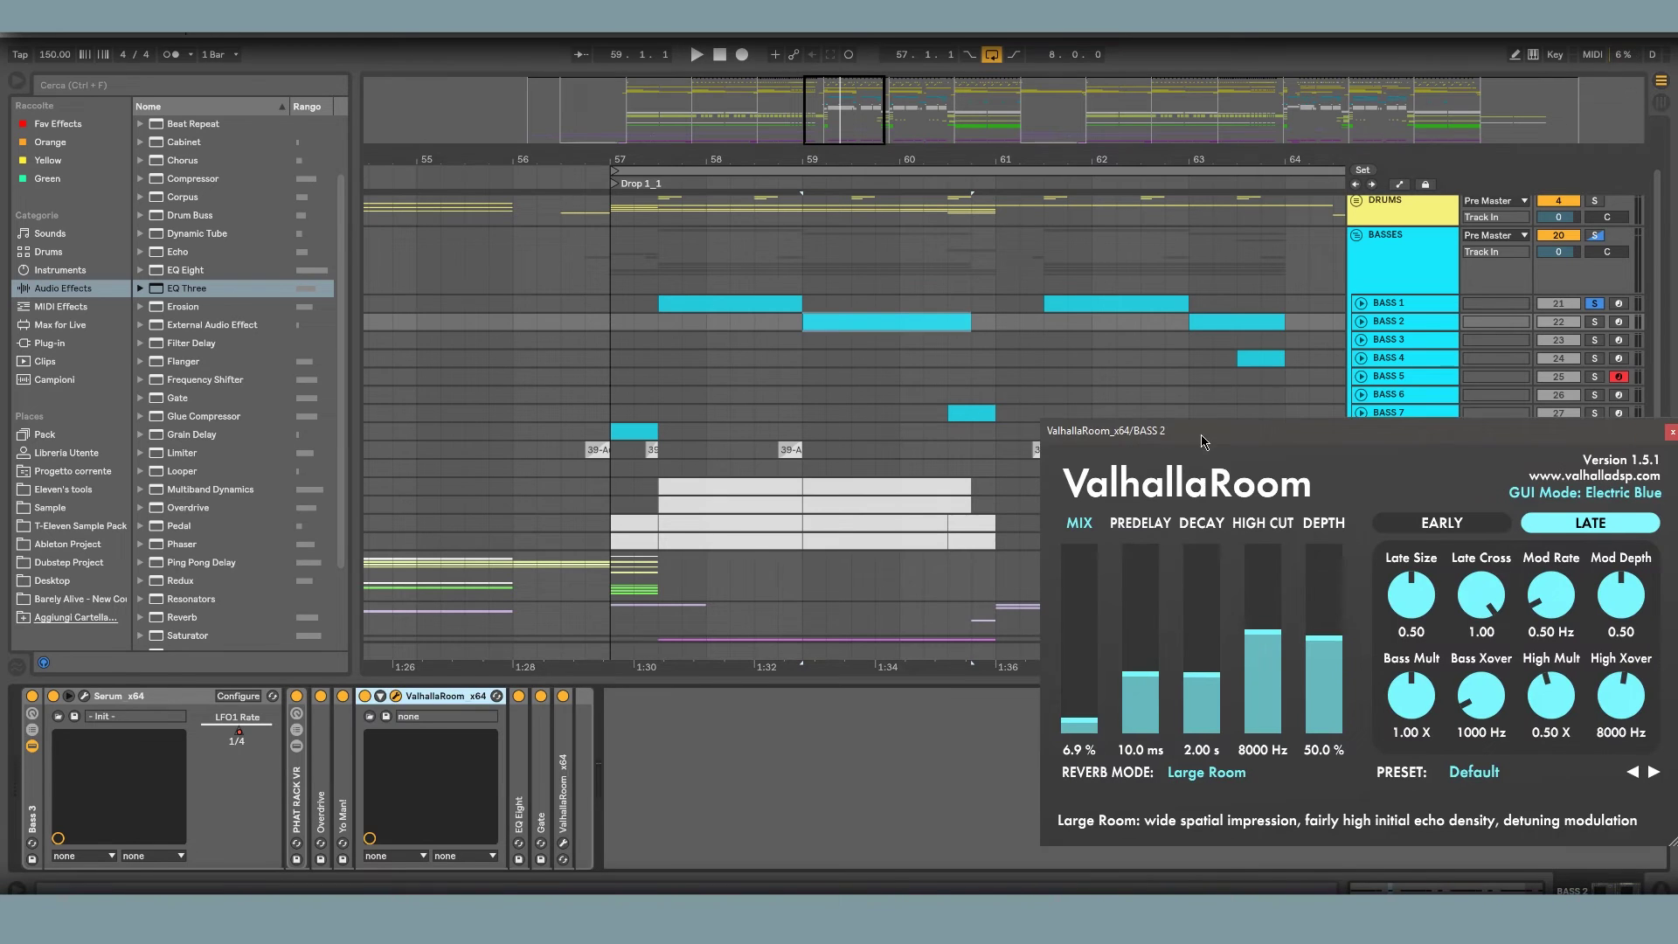
{"action": "left_click", "coordinate": [749, 301]}
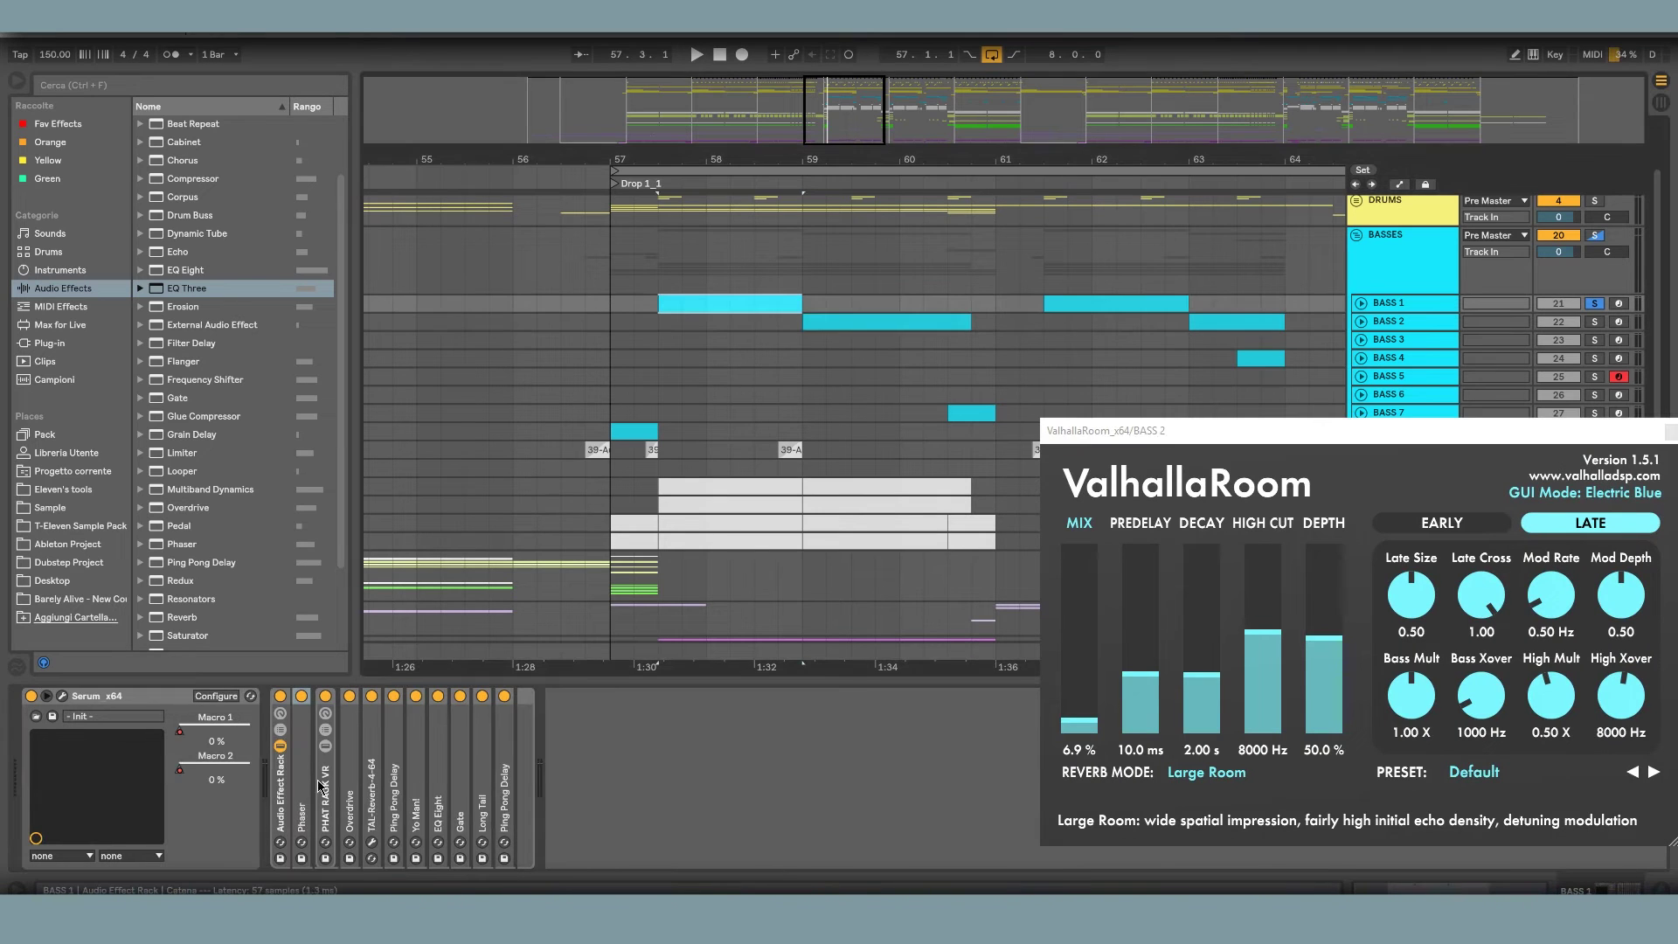
{"action": "left_click", "coordinate": [372, 842]}
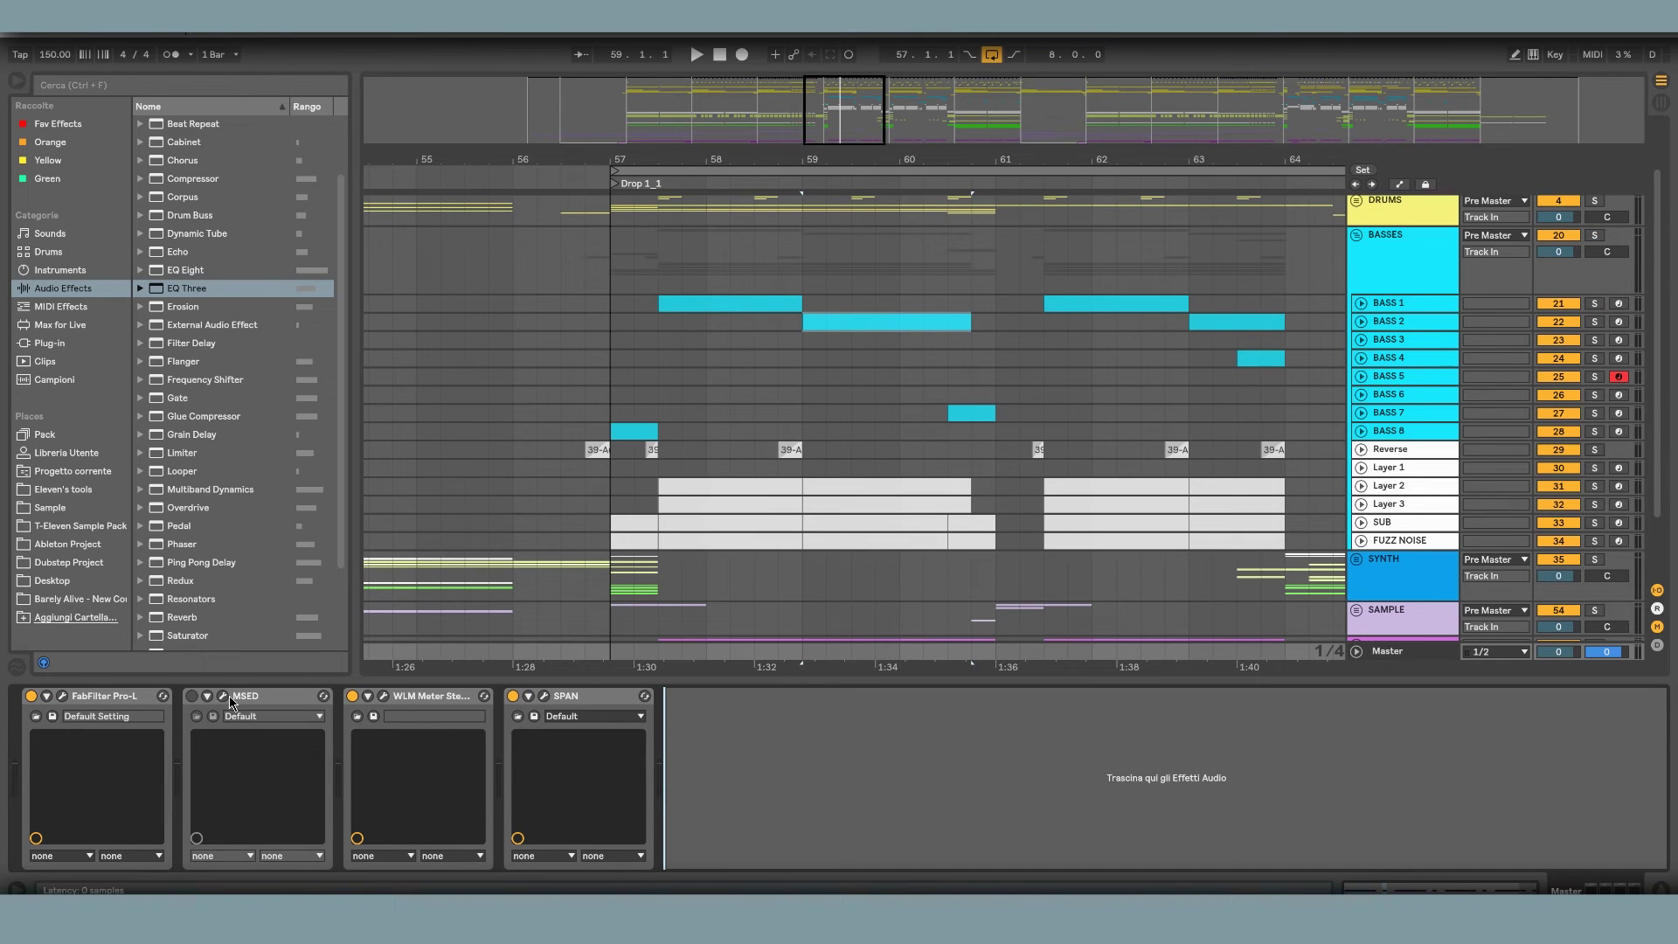
- Open the MSED plug-in on the Master and activate it
{"action": "left_click", "coordinate": [223, 696]}
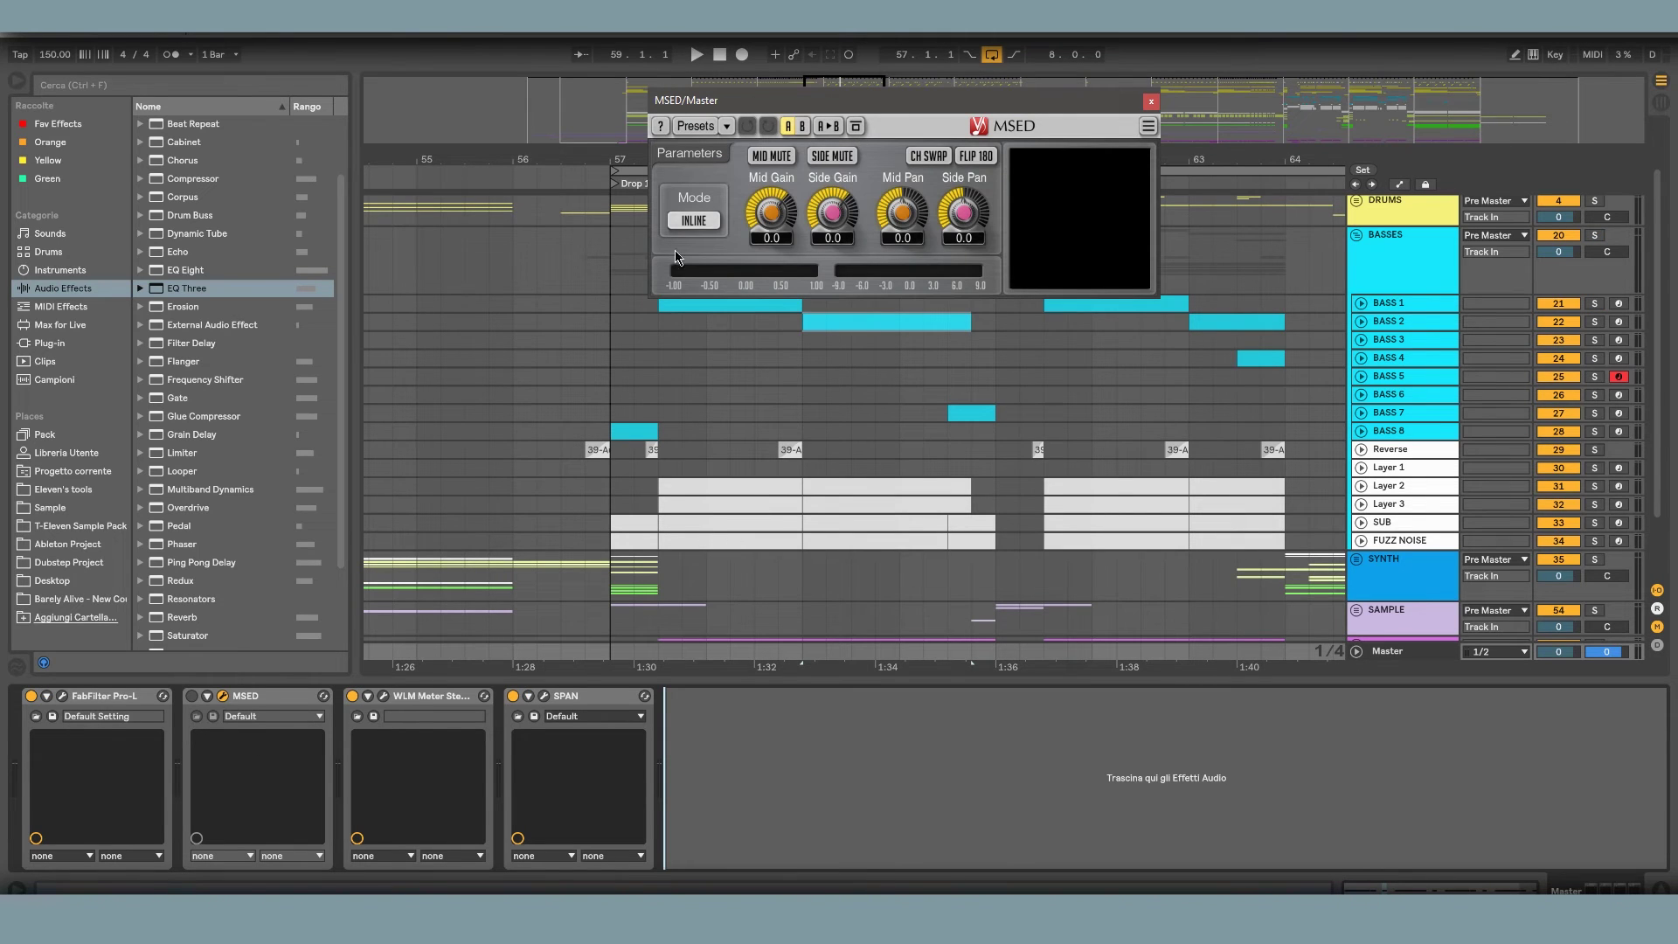
{"action": "left_click", "coordinate": [1386, 654]}
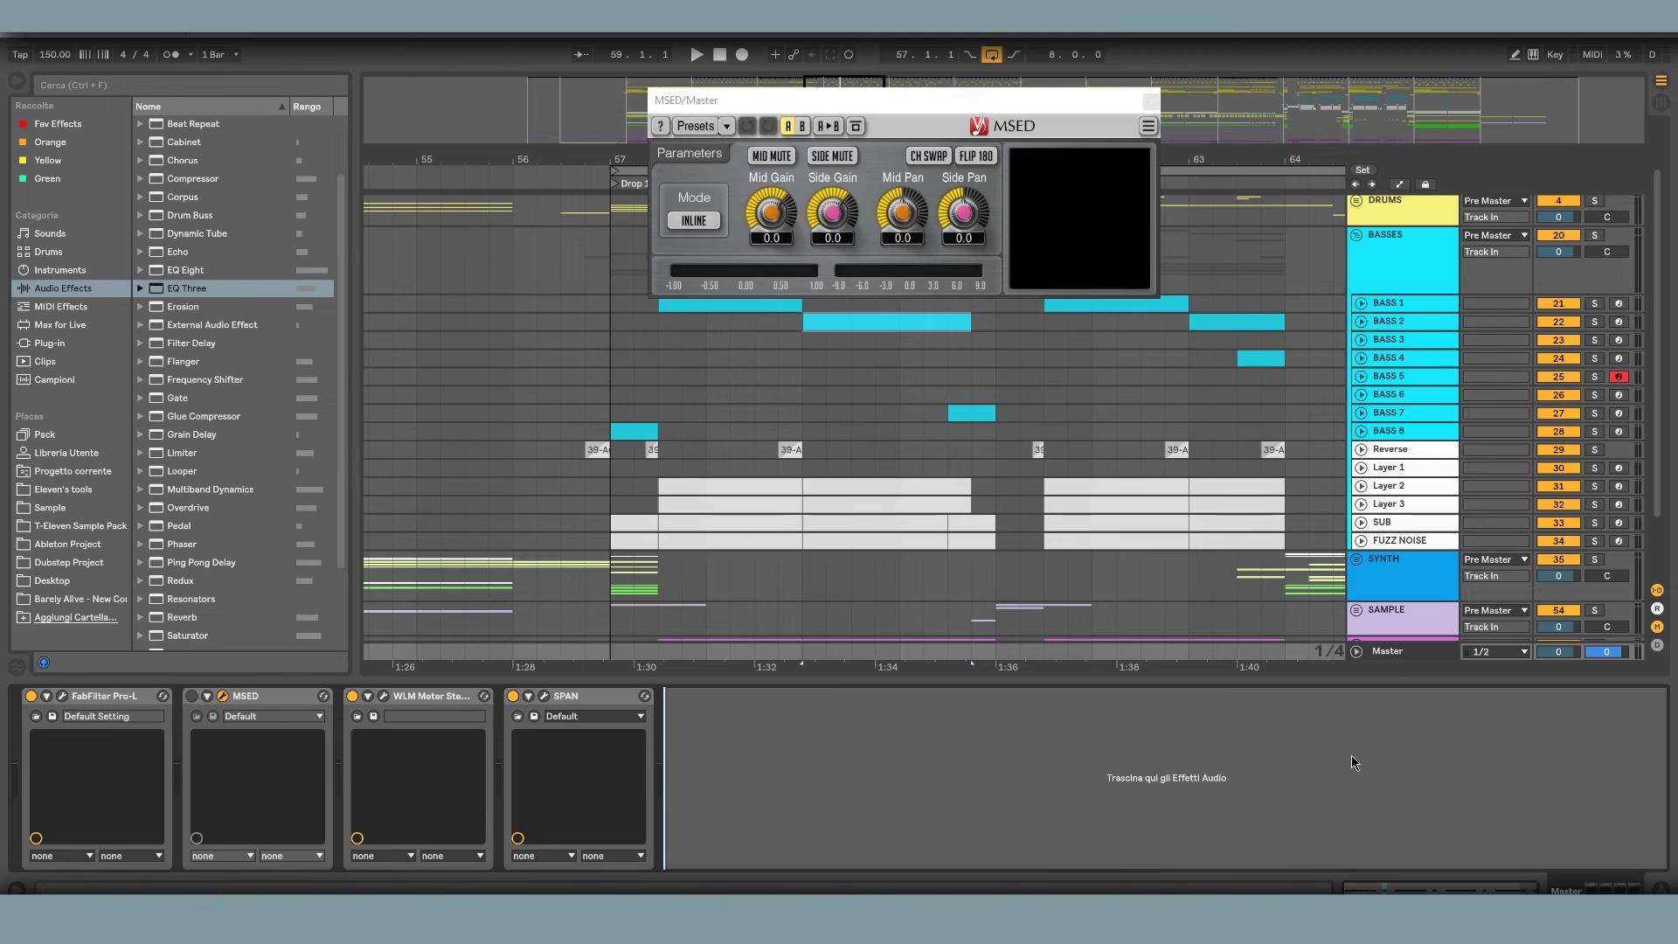
{"action": "left_click", "coordinate": [192, 697]}
- Demonstrate MSED's Mid Mute and Side Mute by switching each on and off again
{"action": "left_click", "coordinate": [776, 161]}
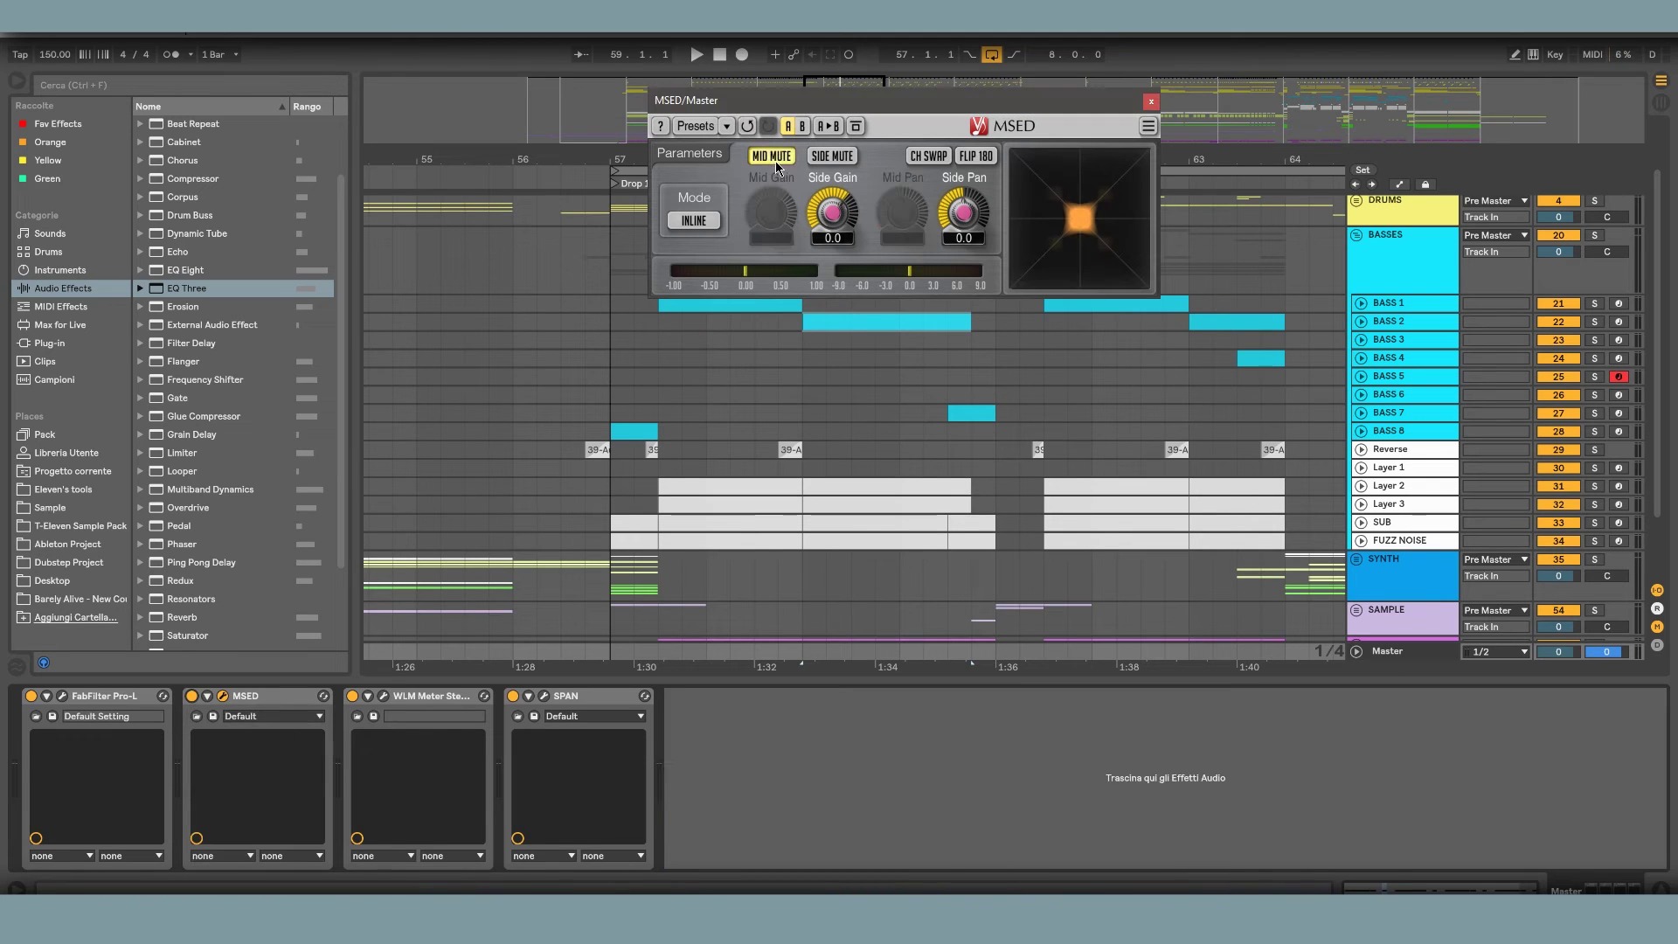
{"action": "left_click", "coordinate": [776, 161]}
{"action": "left_click", "coordinate": [776, 161]}
{"action": "left_click", "coordinate": [835, 157]}
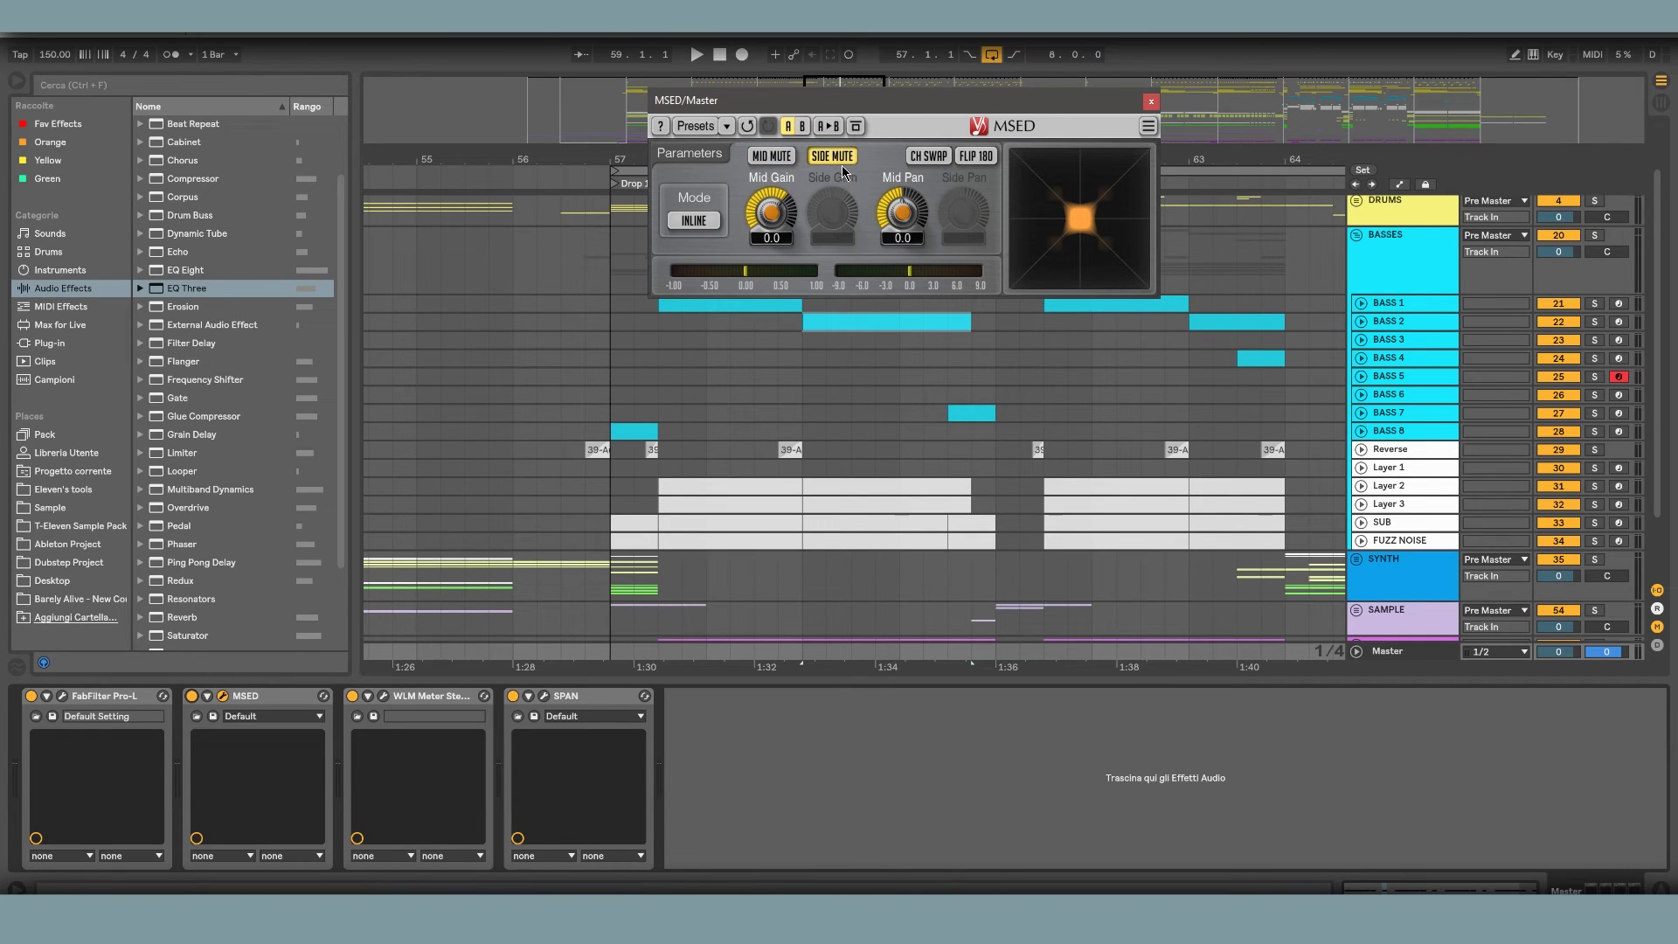
{"action": "left_click", "coordinate": [835, 157]}
- Mute the mid signal in MSED, clear its window from the arrangement and play the drop to hear only the sides
{"action": "left_click", "coordinate": [772, 155]}
{"action": "left_click_drag", "start_coordinate": [889, 104], "coordinate": [1035, 603]}
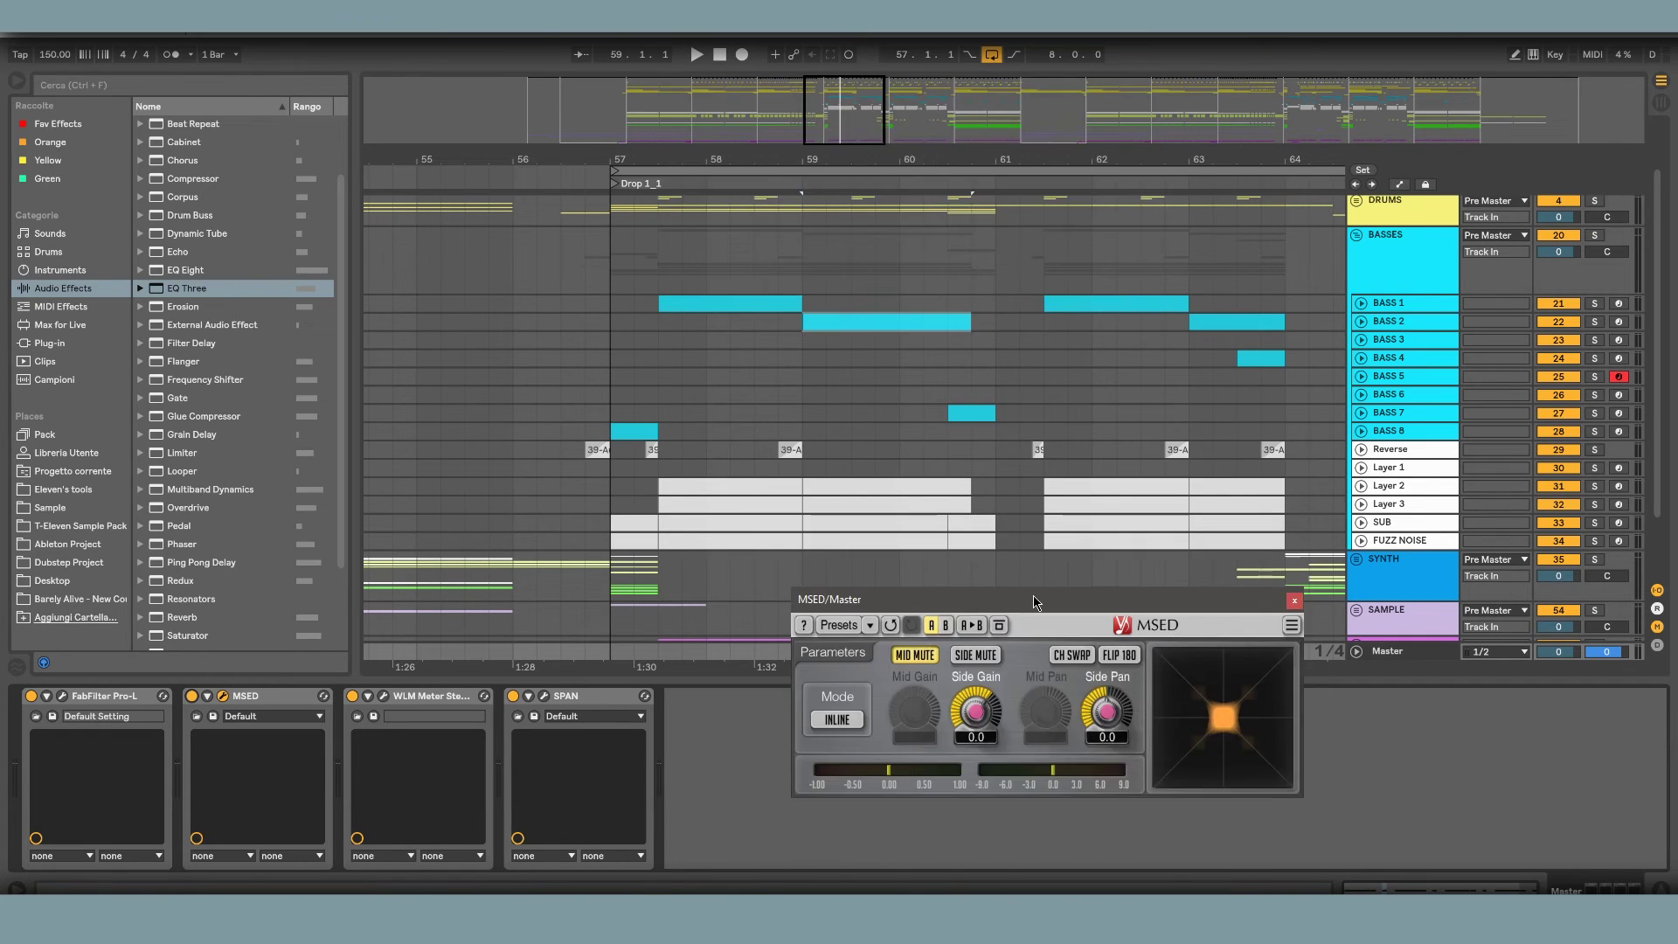
{"action": "key", "text": "space"}
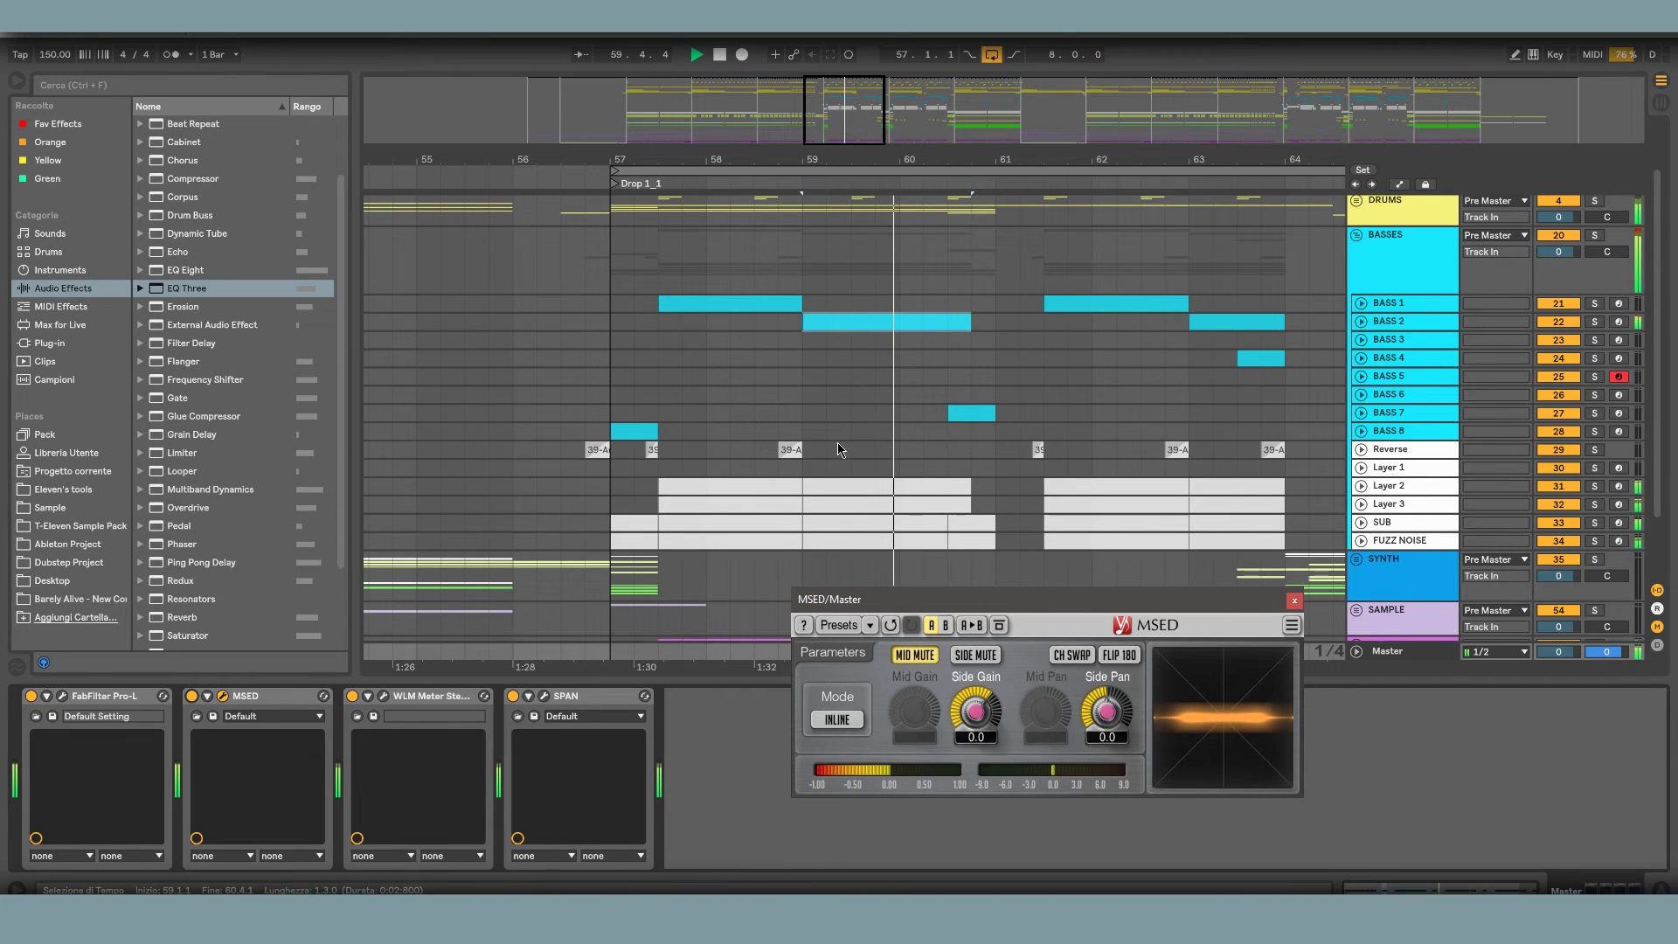
{"action": "key", "text": "space"}
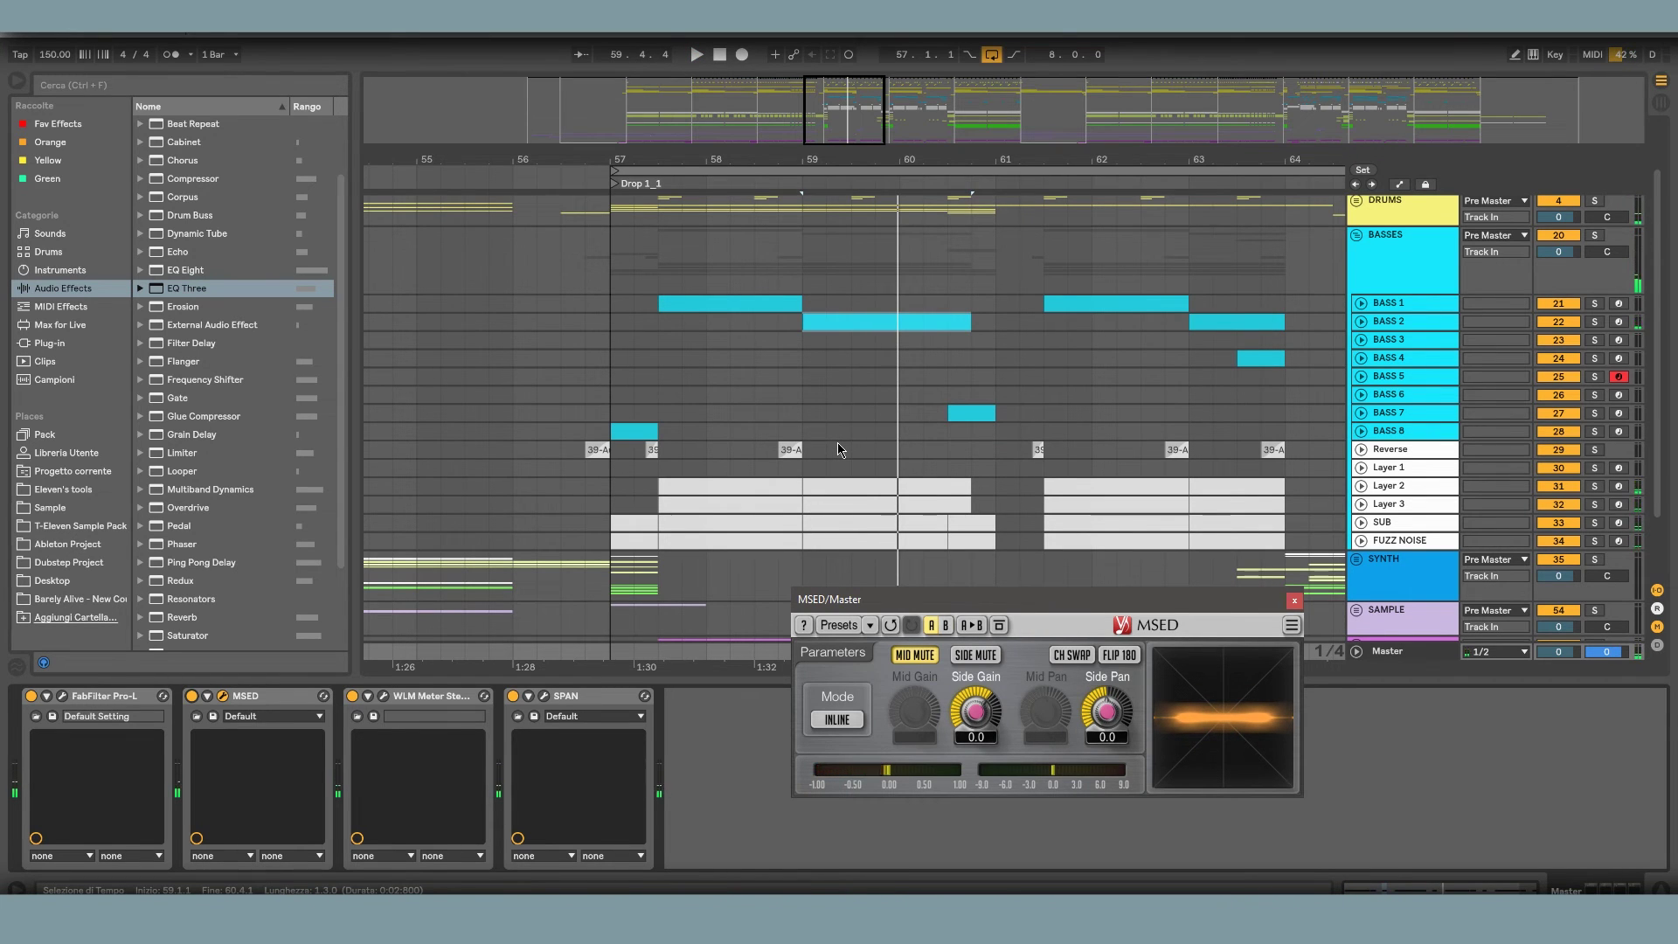
{"action": "key", "text": "space"}
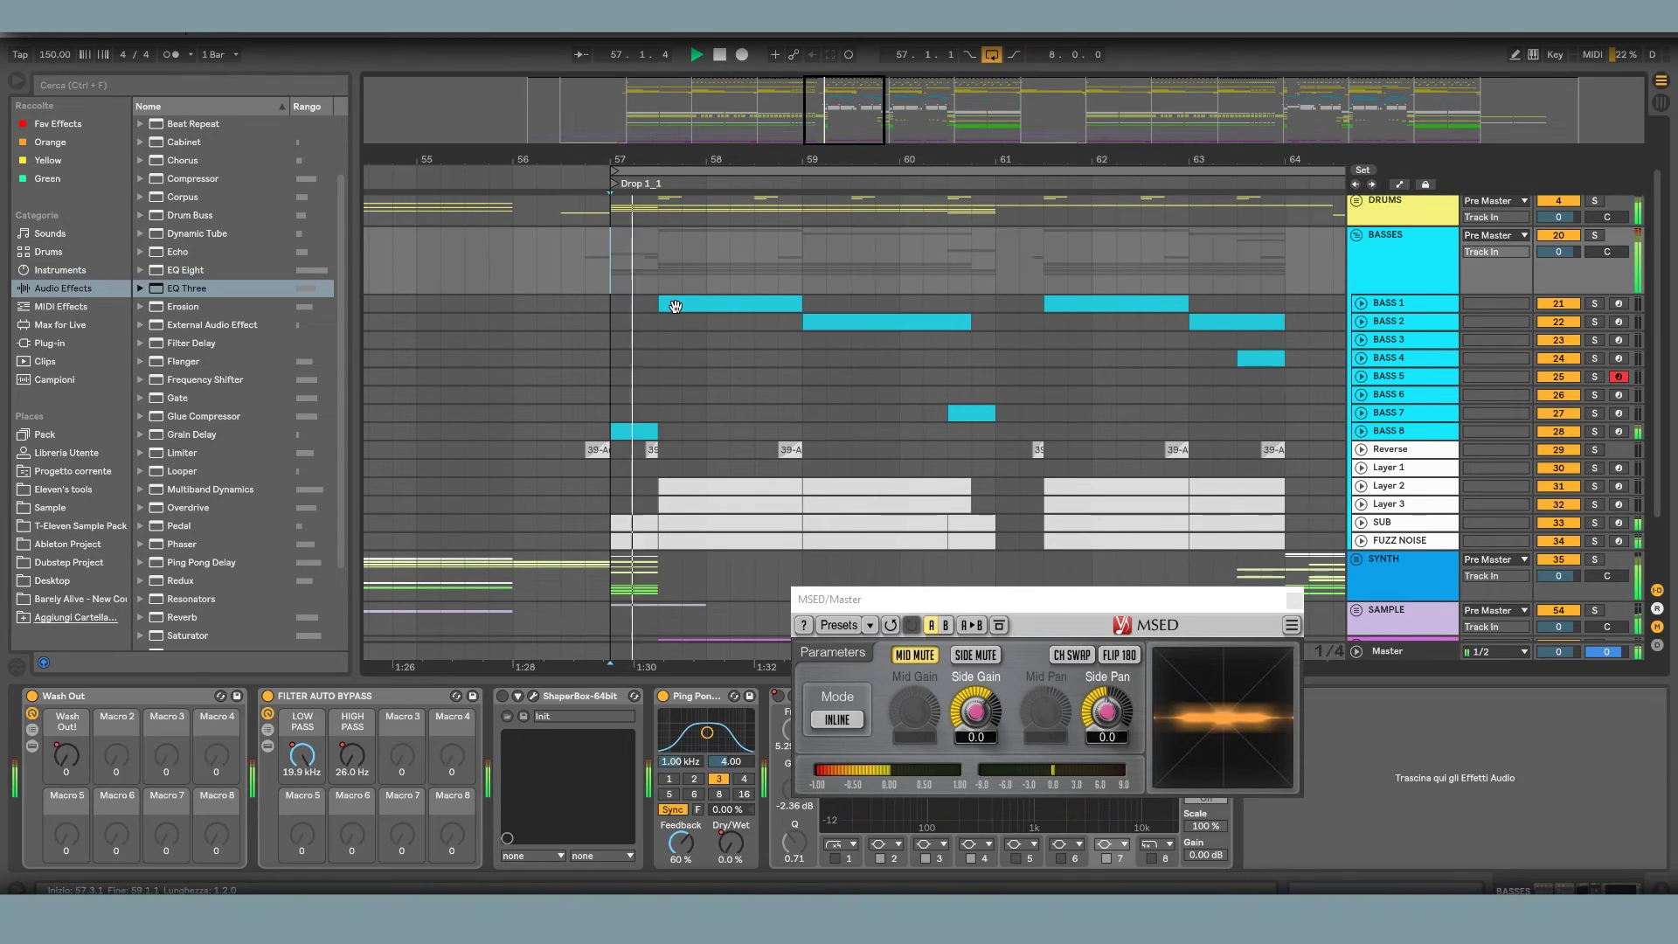
{"action": "key", "text": "space"}
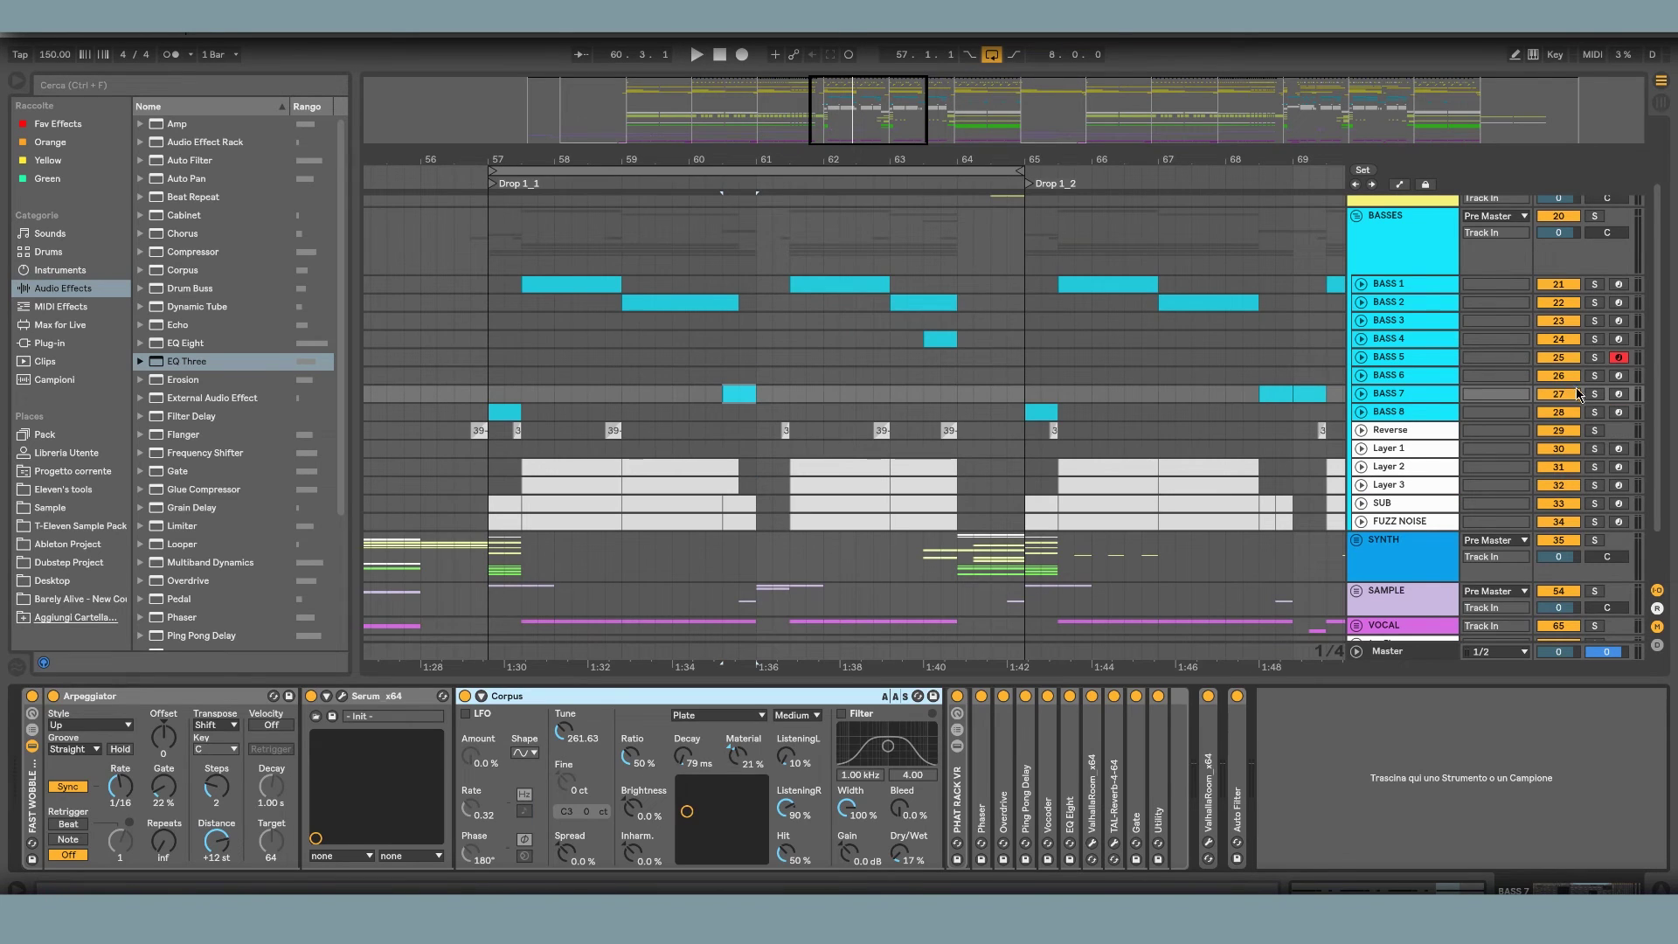
- Solo BASS 7, play its clip while checking the Corpus resonator type and Dry/Wet, and collapse Corpus
{"action": "left_click", "coordinate": [1595, 394]}
{"action": "key", "text": "space"}
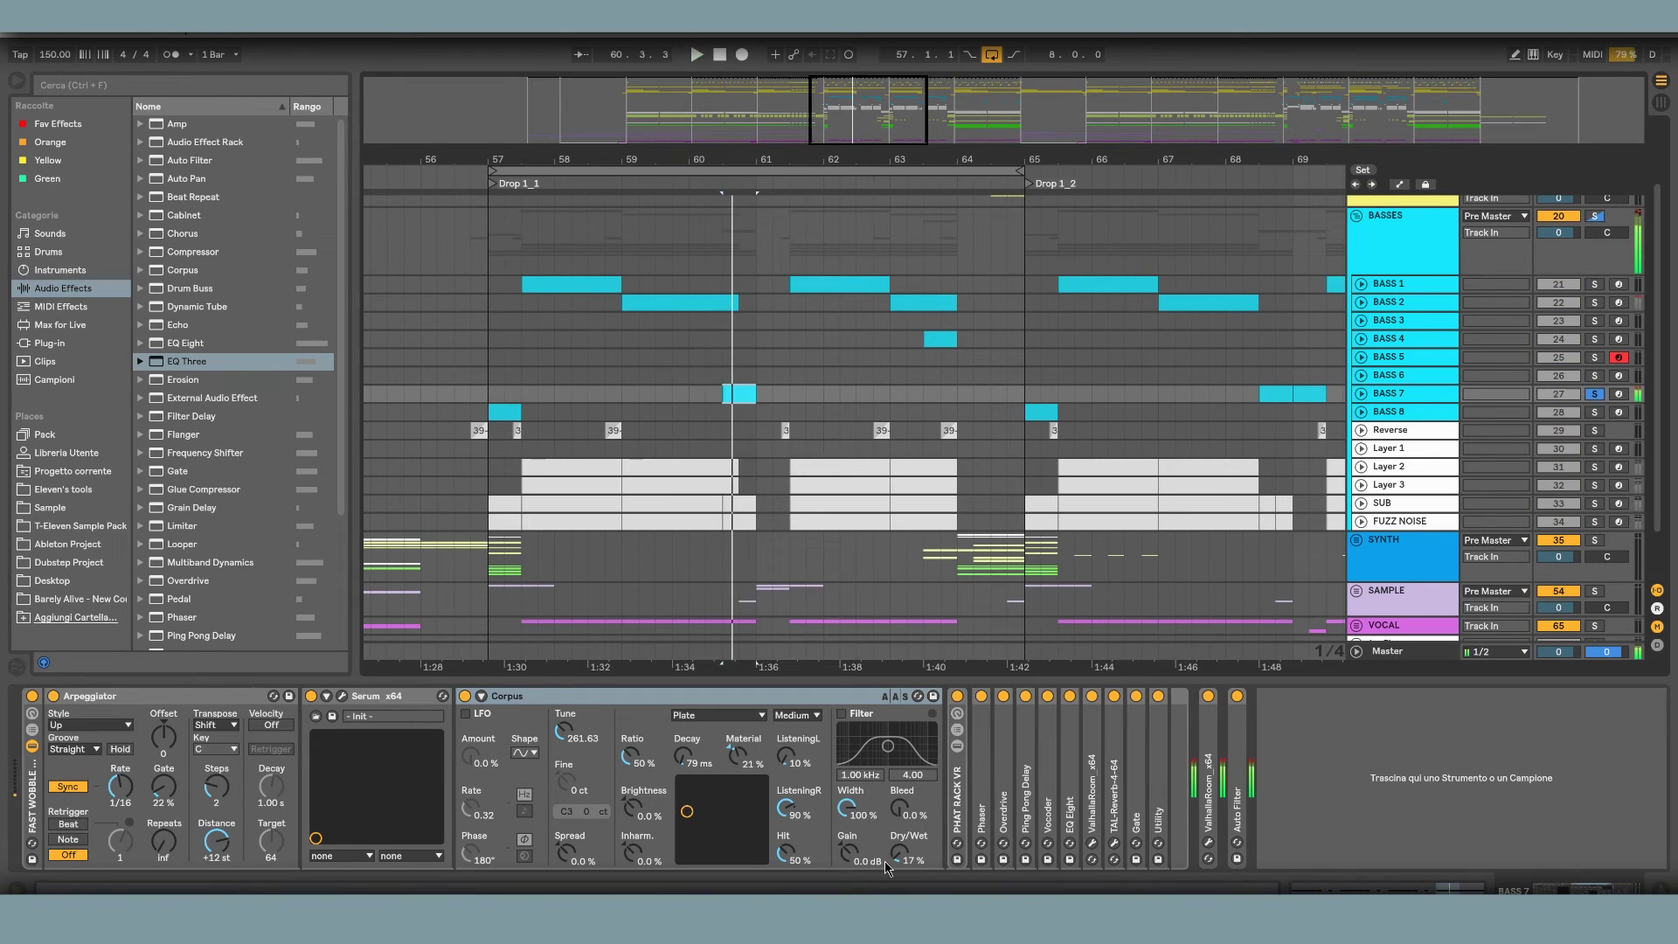
{"action": "mouse_move", "coordinate": [900, 852]}
{"action": "left_mouse_down"}
{"action": "mouse_move", "coordinate": [899, 822]}
{"action": "mouse_move", "coordinate": [899, 883]}
{"action": "left_mouse_up"}
{"action": "left_click", "coordinate": [720, 715]}
{"action": "left_click", "coordinate": [709, 788]}
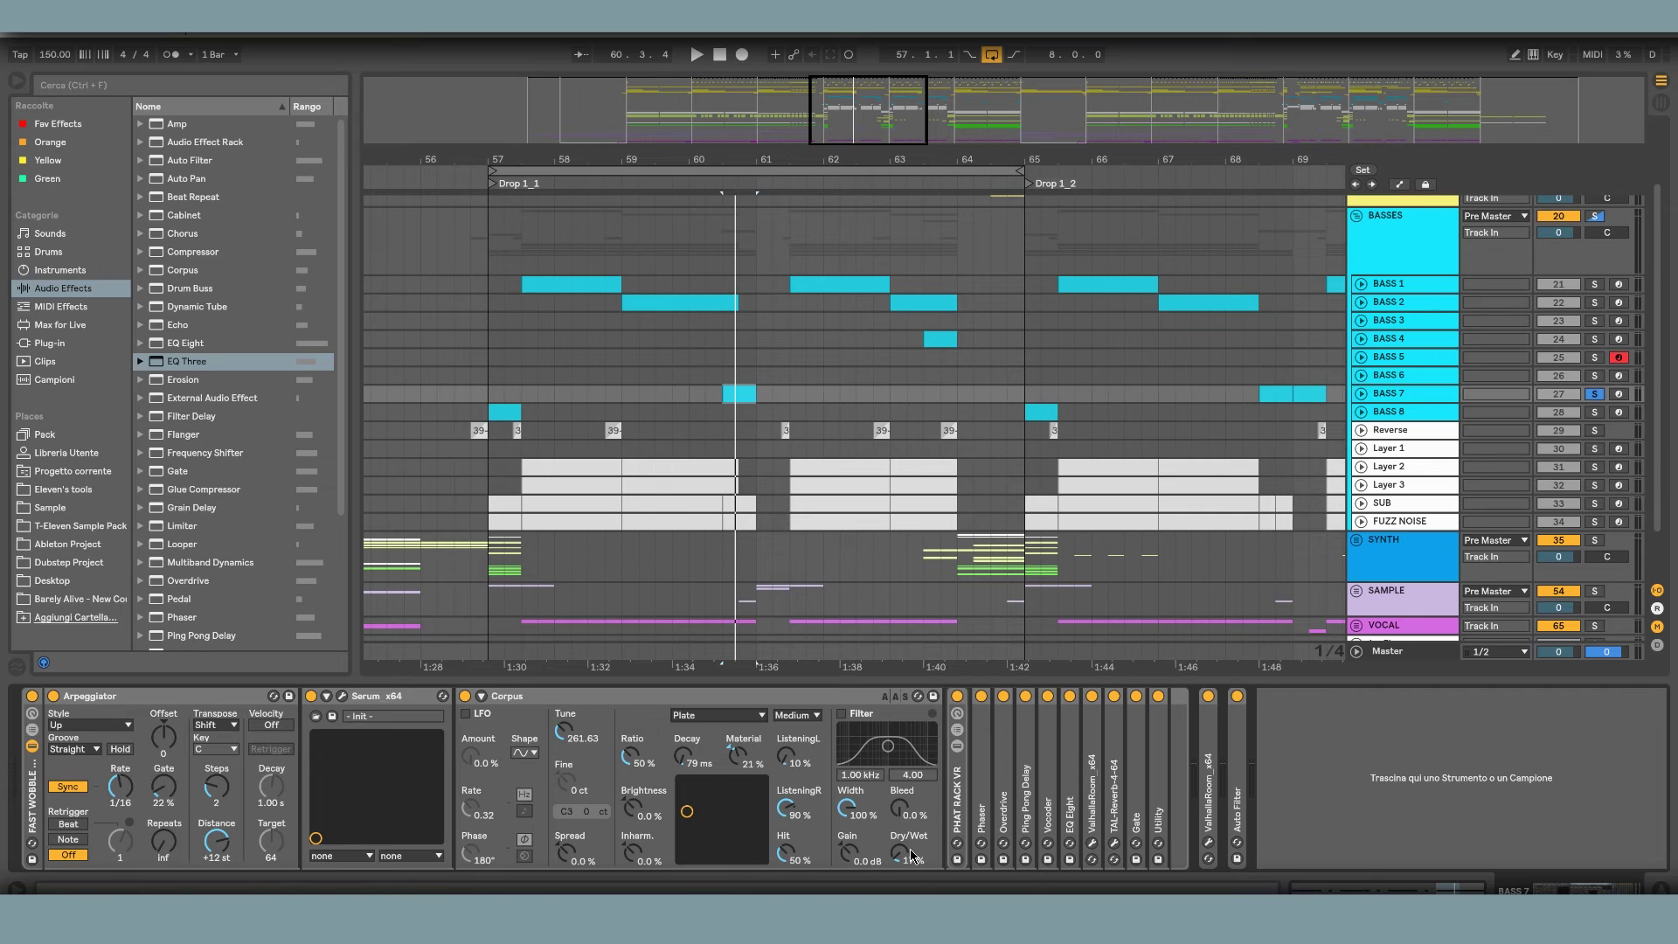
{"action": "left_click", "coordinate": [480, 696]}
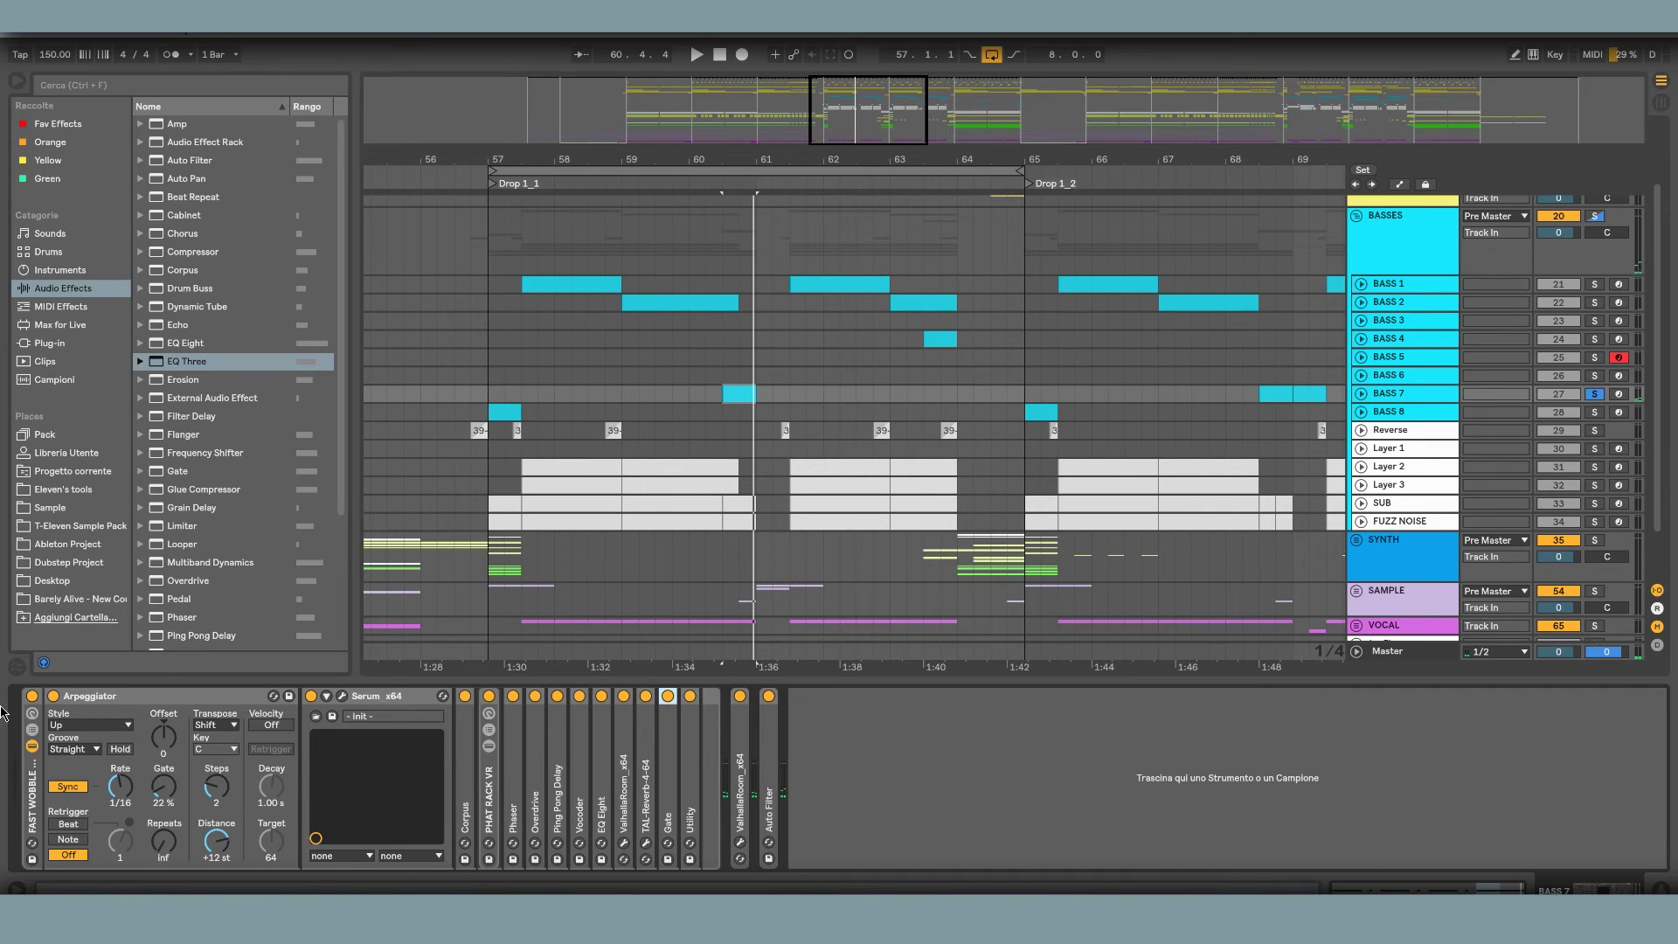
- Bypass the Arpeggiator on BASS 7, play the clip without it and reactivate it
{"action": "left_click", "coordinate": [110, 696]}
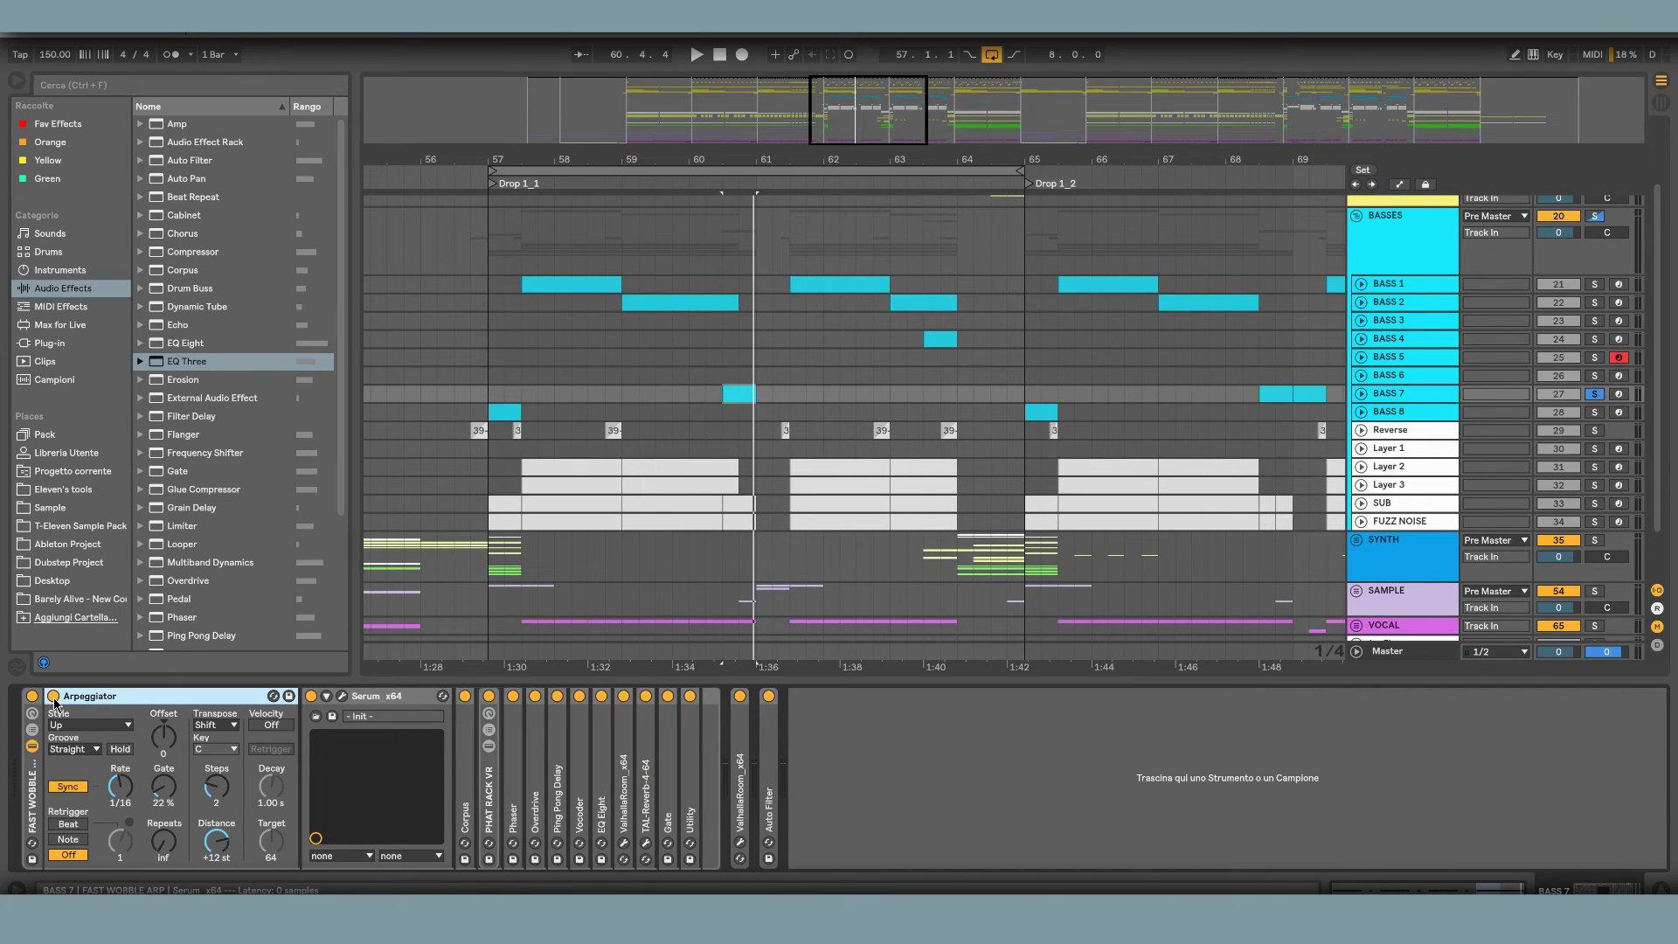
{"action": "left_click", "coordinate": [54, 695]}
{"action": "key", "text": "space"}
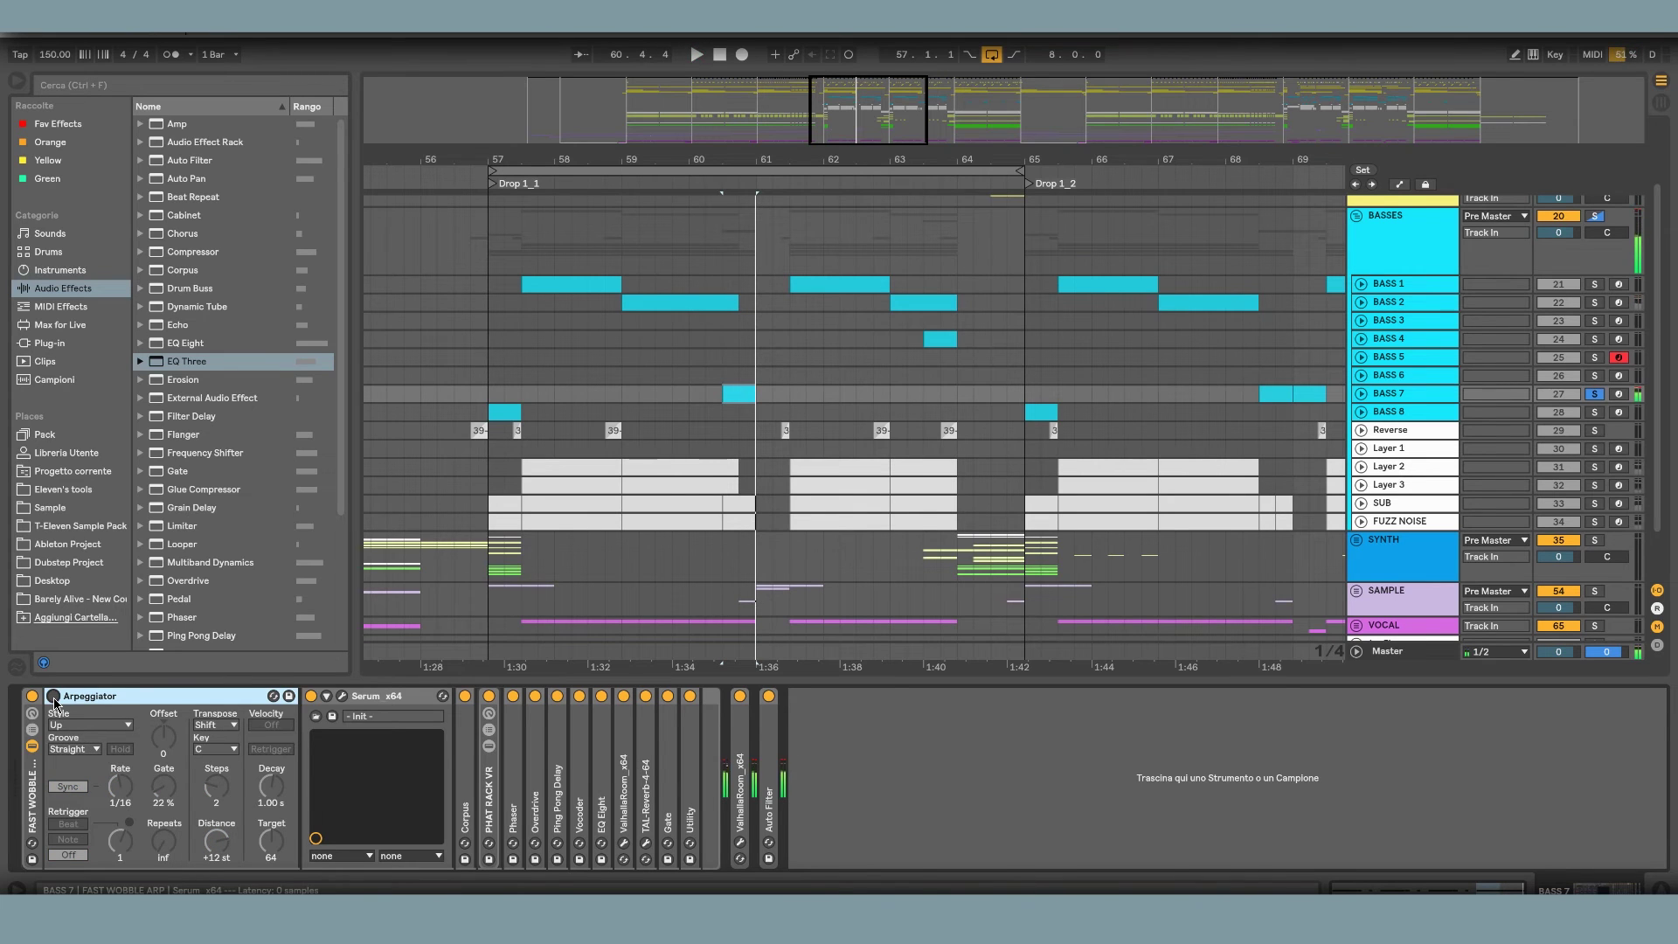
{"action": "left_click", "coordinate": [53, 697]}
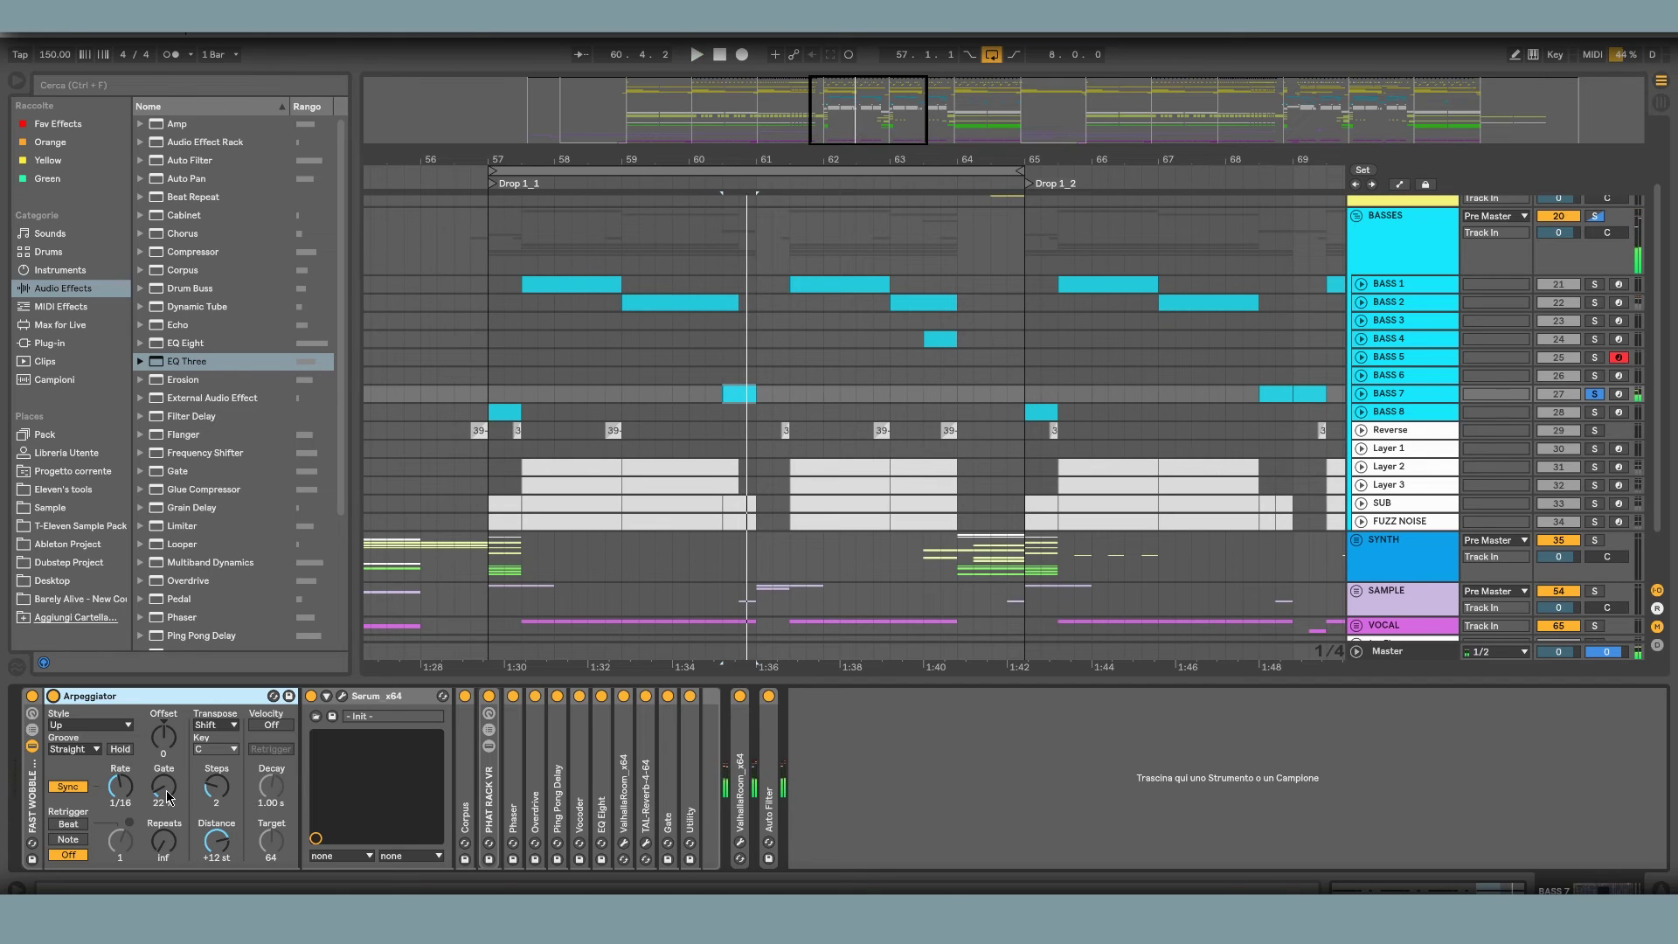
- Try an Arpeggiator Gate of about 110 % while BASS 7 plays and undo the change
{"action": "left_click_drag", "start_coordinate": [170, 797], "coordinate": [170, 743]}
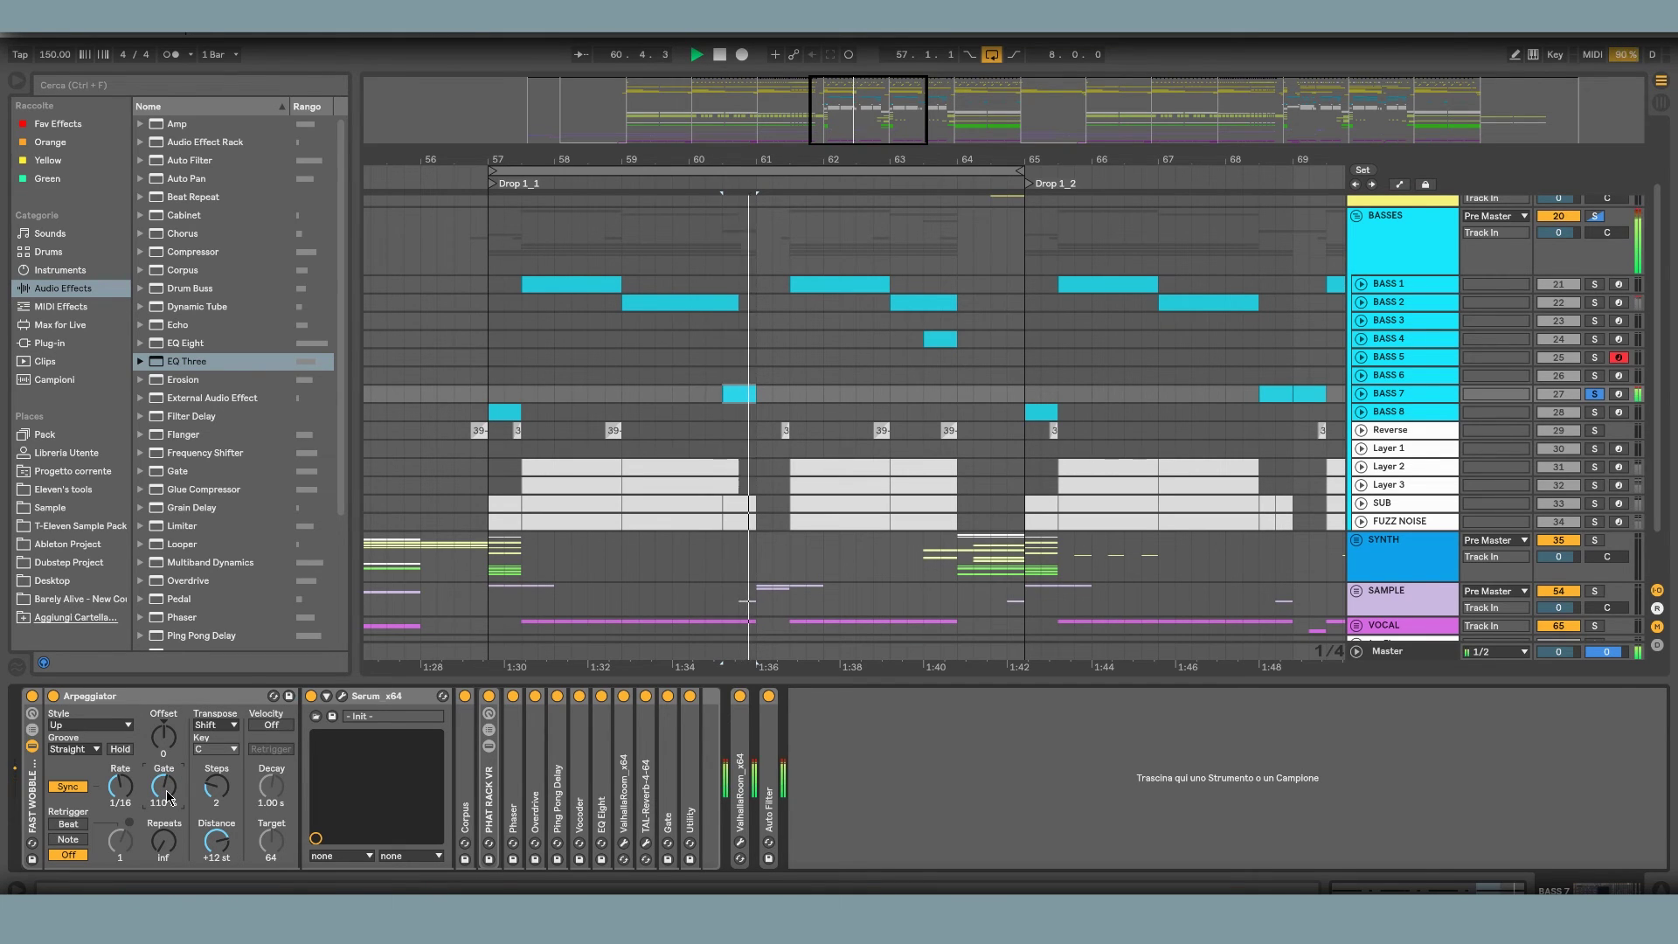
{"action": "key", "text": "ctrl+z"}
{"action": "left_click", "coordinate": [217, 789]}
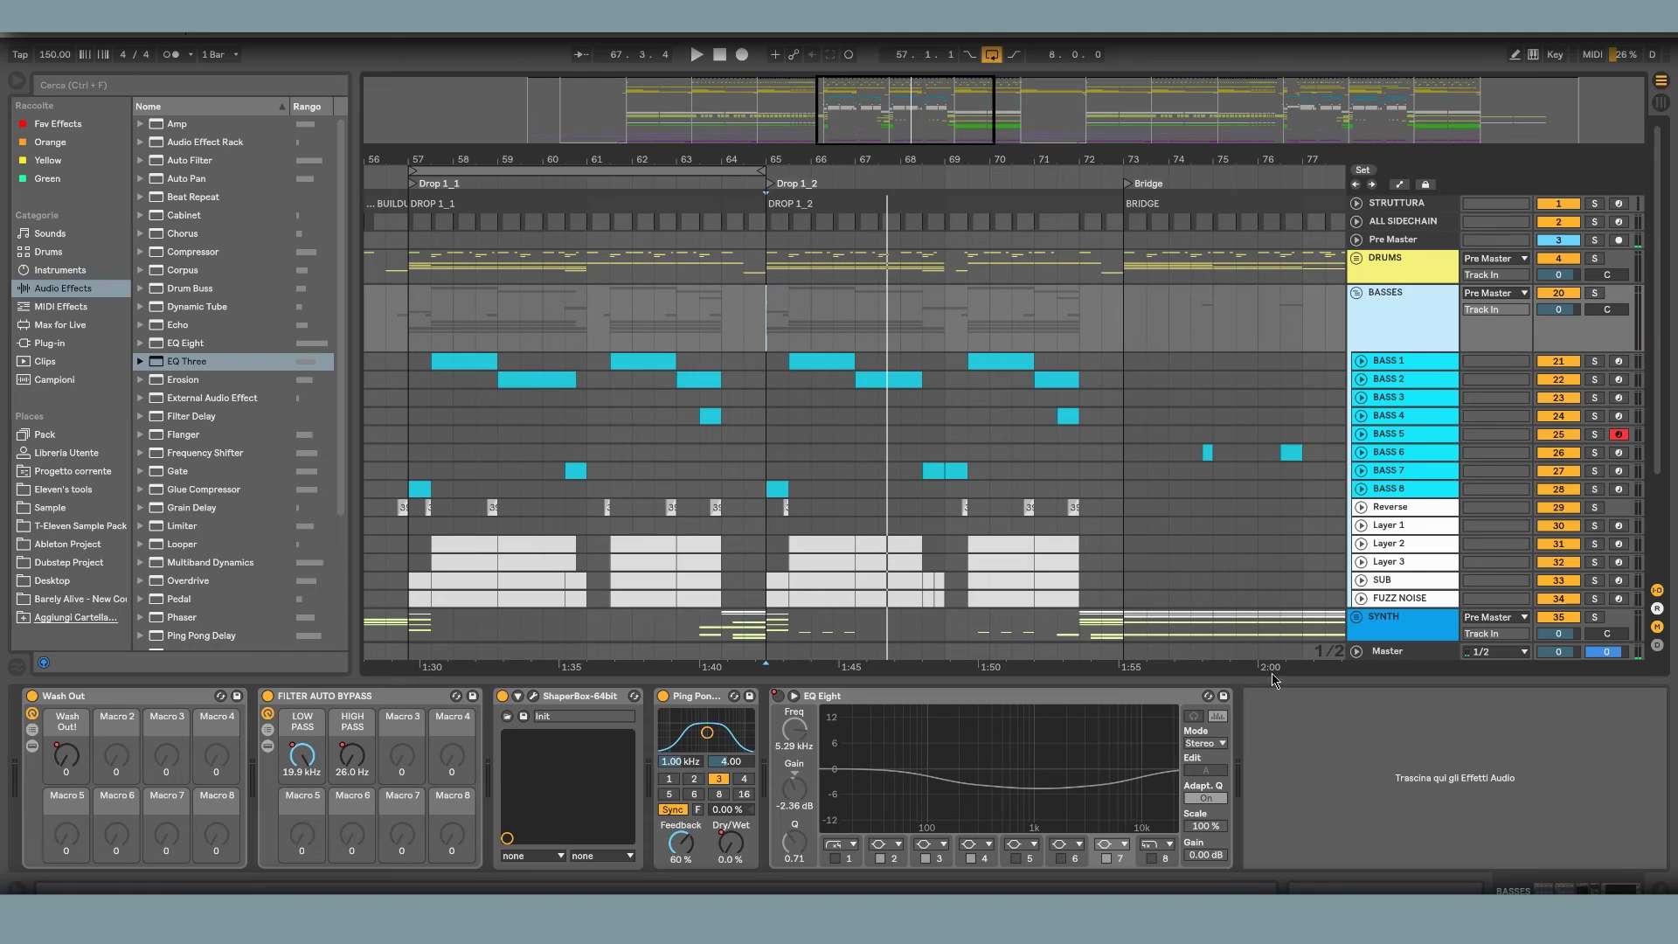
- Go over the Wash Out and FILTER AUTO BYPASS racks on BASSES, trying the low-pass at 3.19 kHz and restoring its automation
{"action": "left_click", "coordinate": [322, 701]}
{"action": "left_click", "coordinate": [53, 700]}
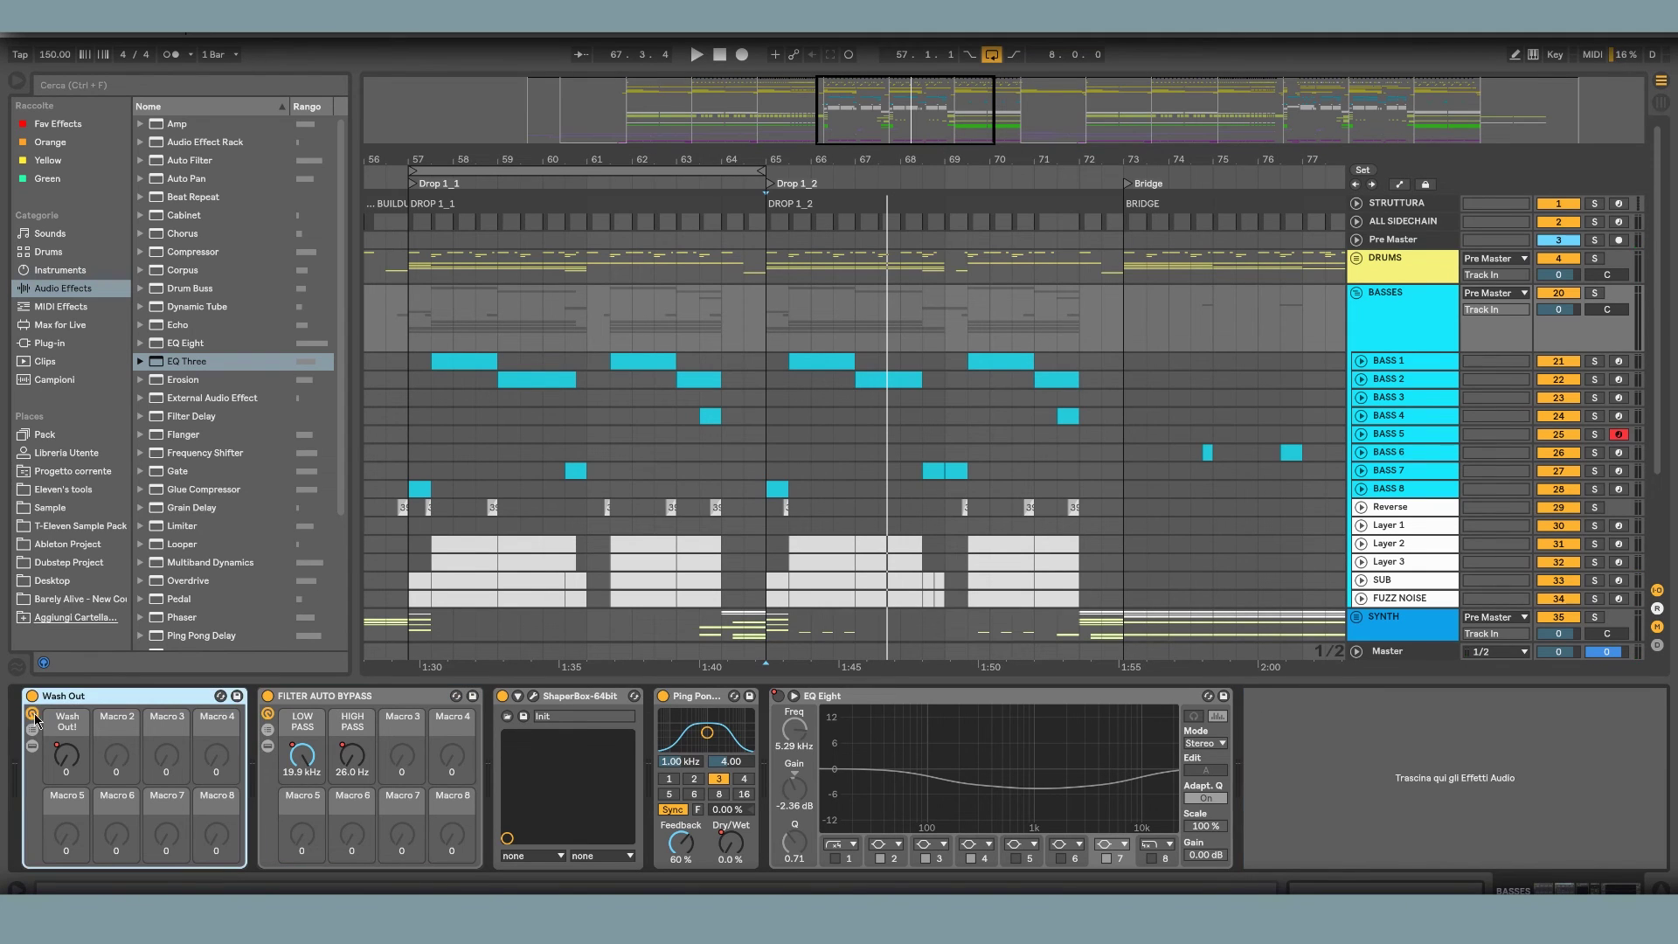
{"action": "left_click", "coordinate": [328, 728]}
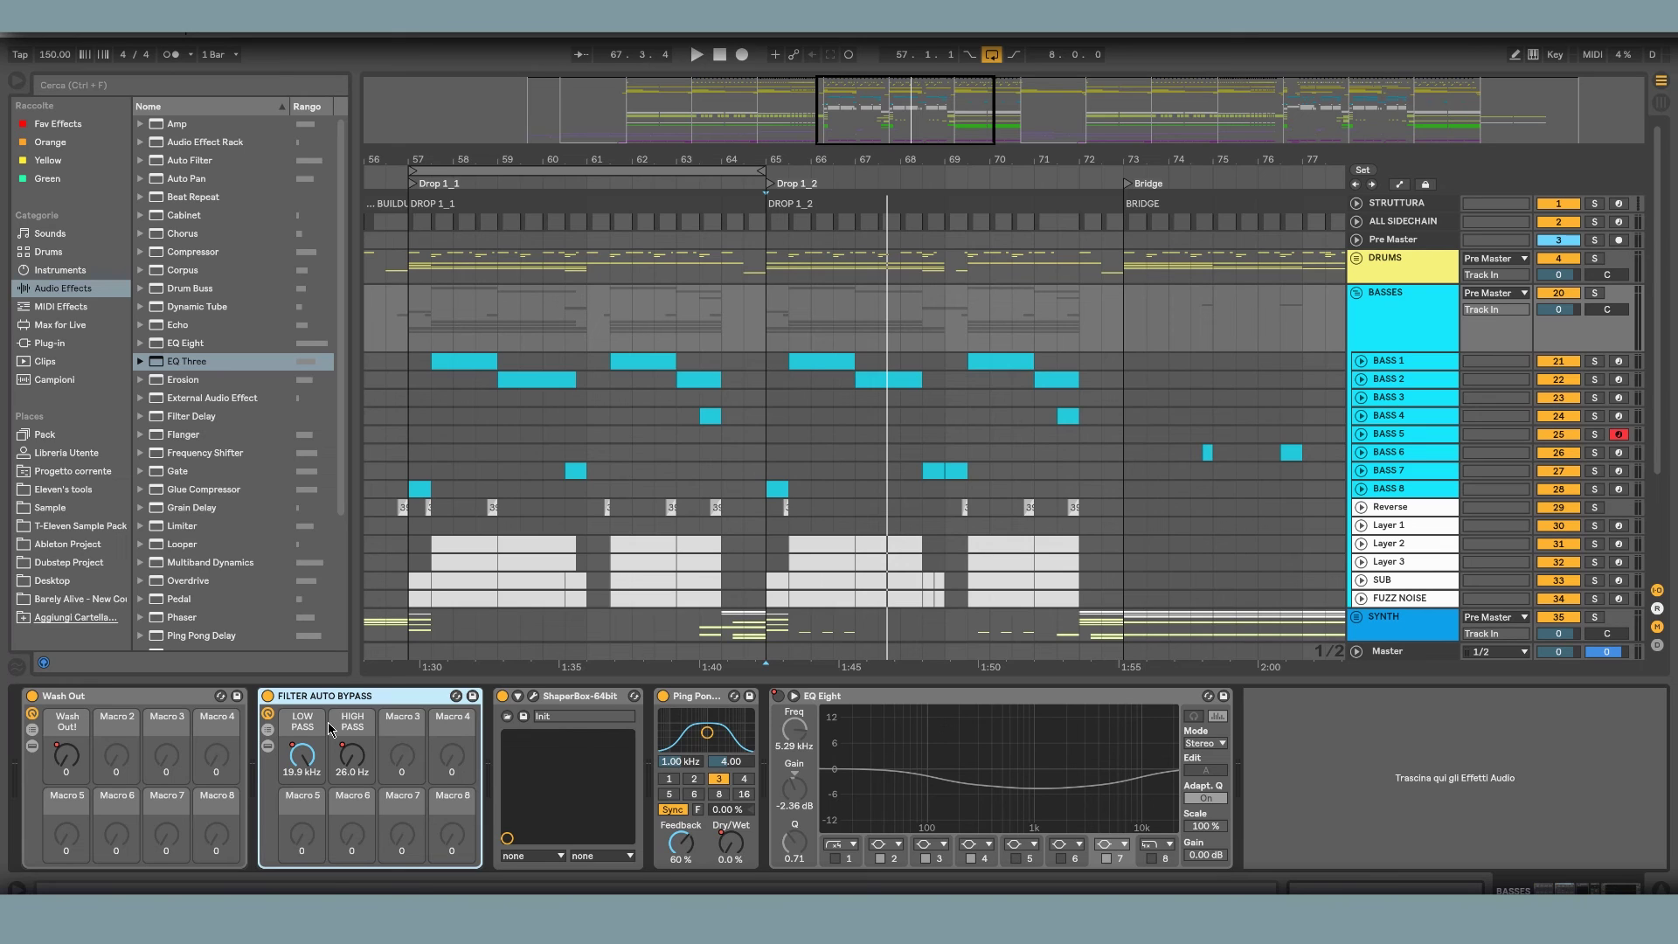
{"action": "left_click", "coordinate": [267, 746]}
{"action": "left_click_drag", "start_coordinate": [724, 796], "coordinate": [675, 796]}
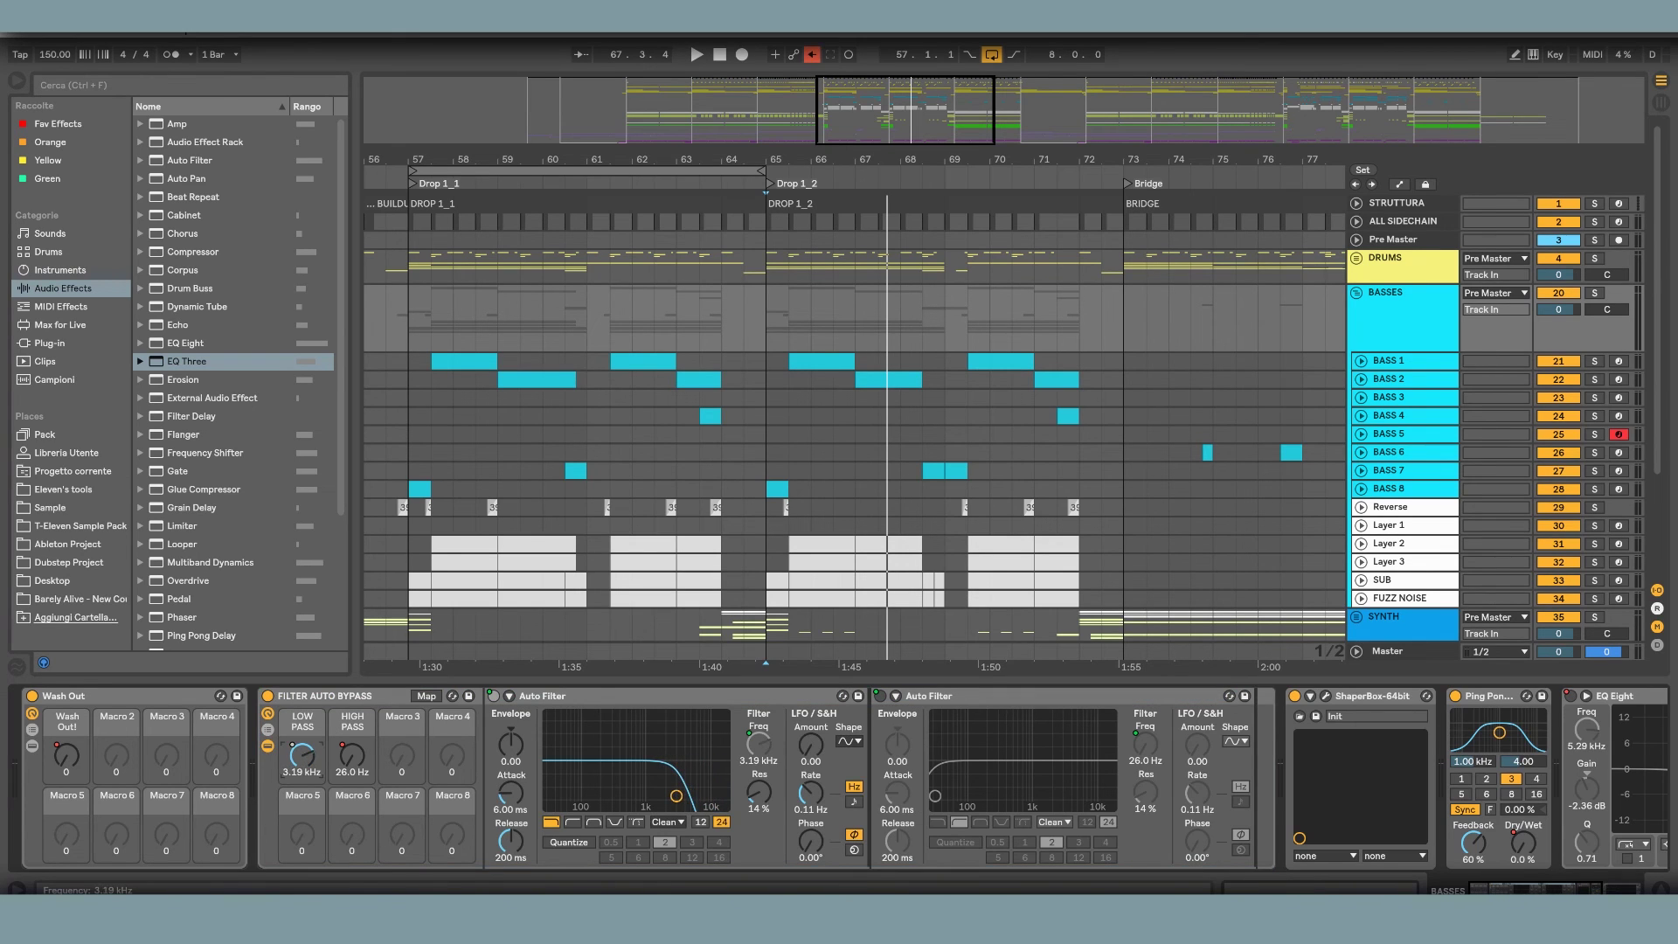
{"action": "left_click", "coordinate": [812, 55]}
{"action": "left_click", "coordinate": [268, 746]}
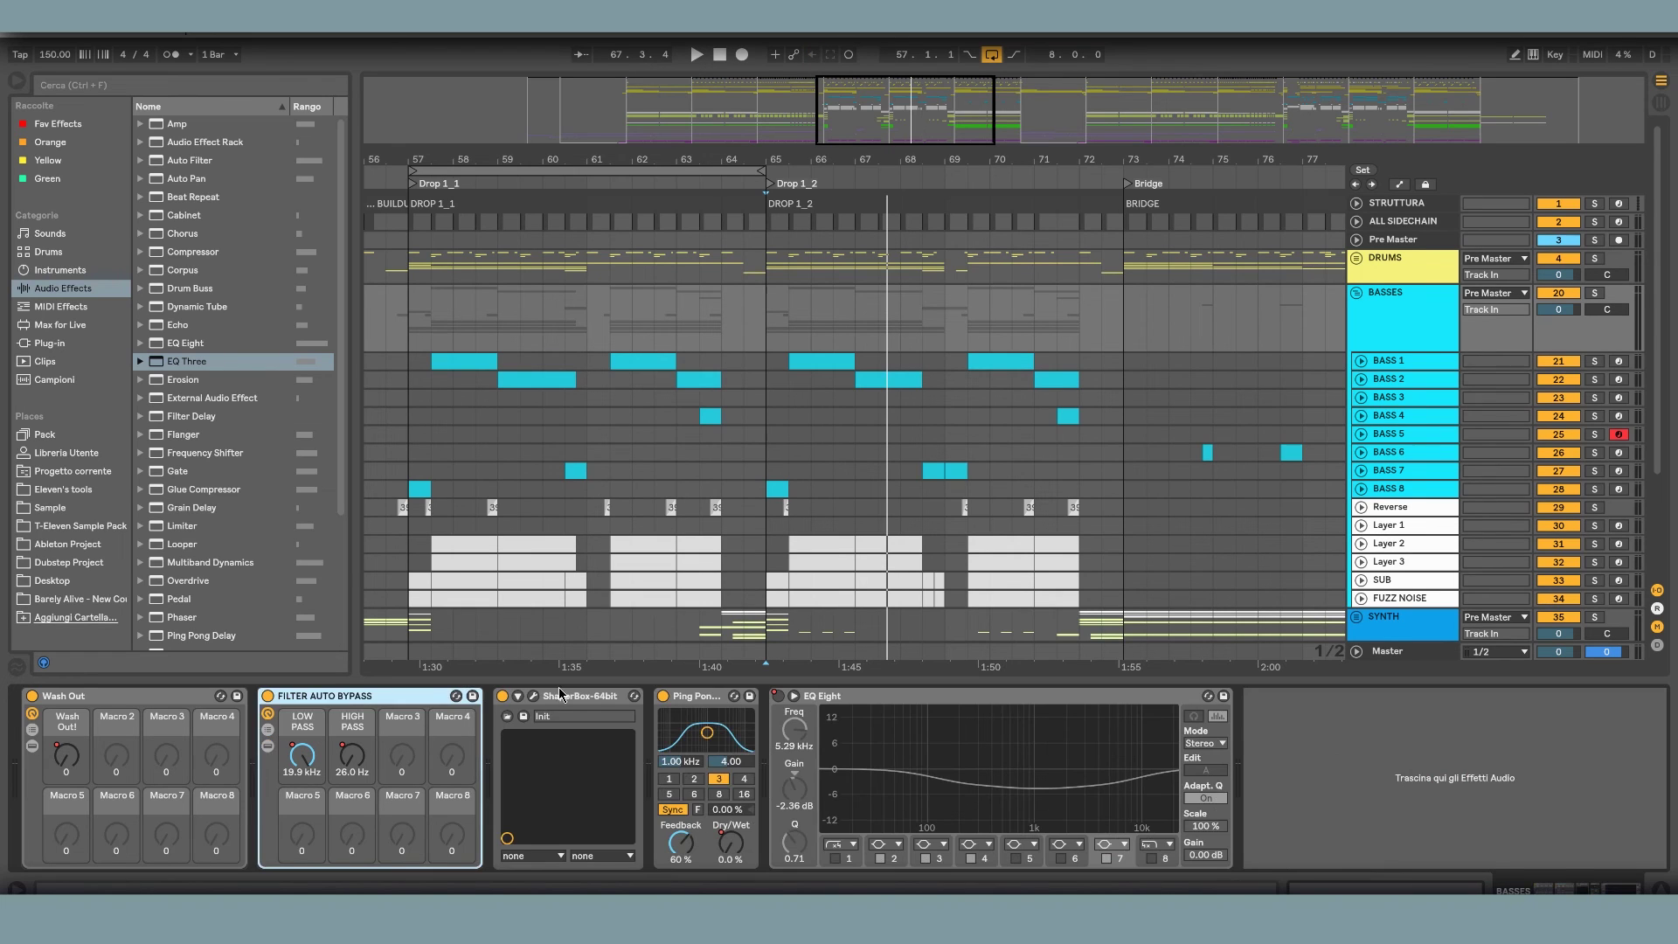
- Review ShaperBox, the Ping Pong Delay and EQ Eight in turn on the BASSES group
{"action": "left_click", "coordinate": [567, 708]}
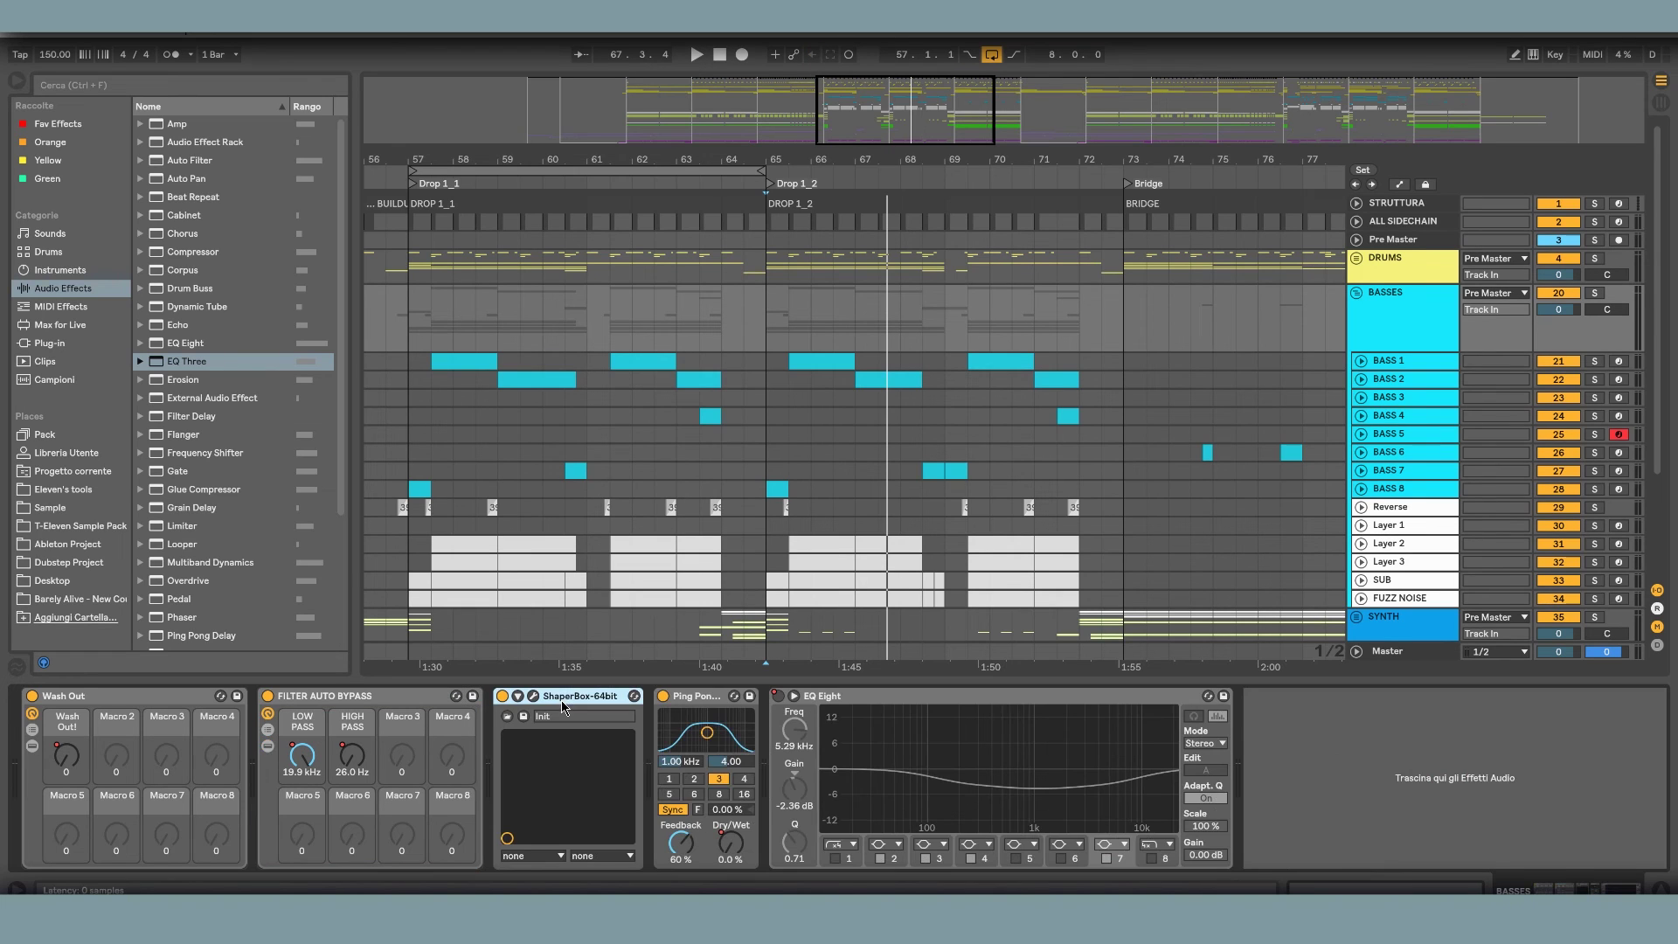
{"action": "left_click", "coordinate": [731, 699]}
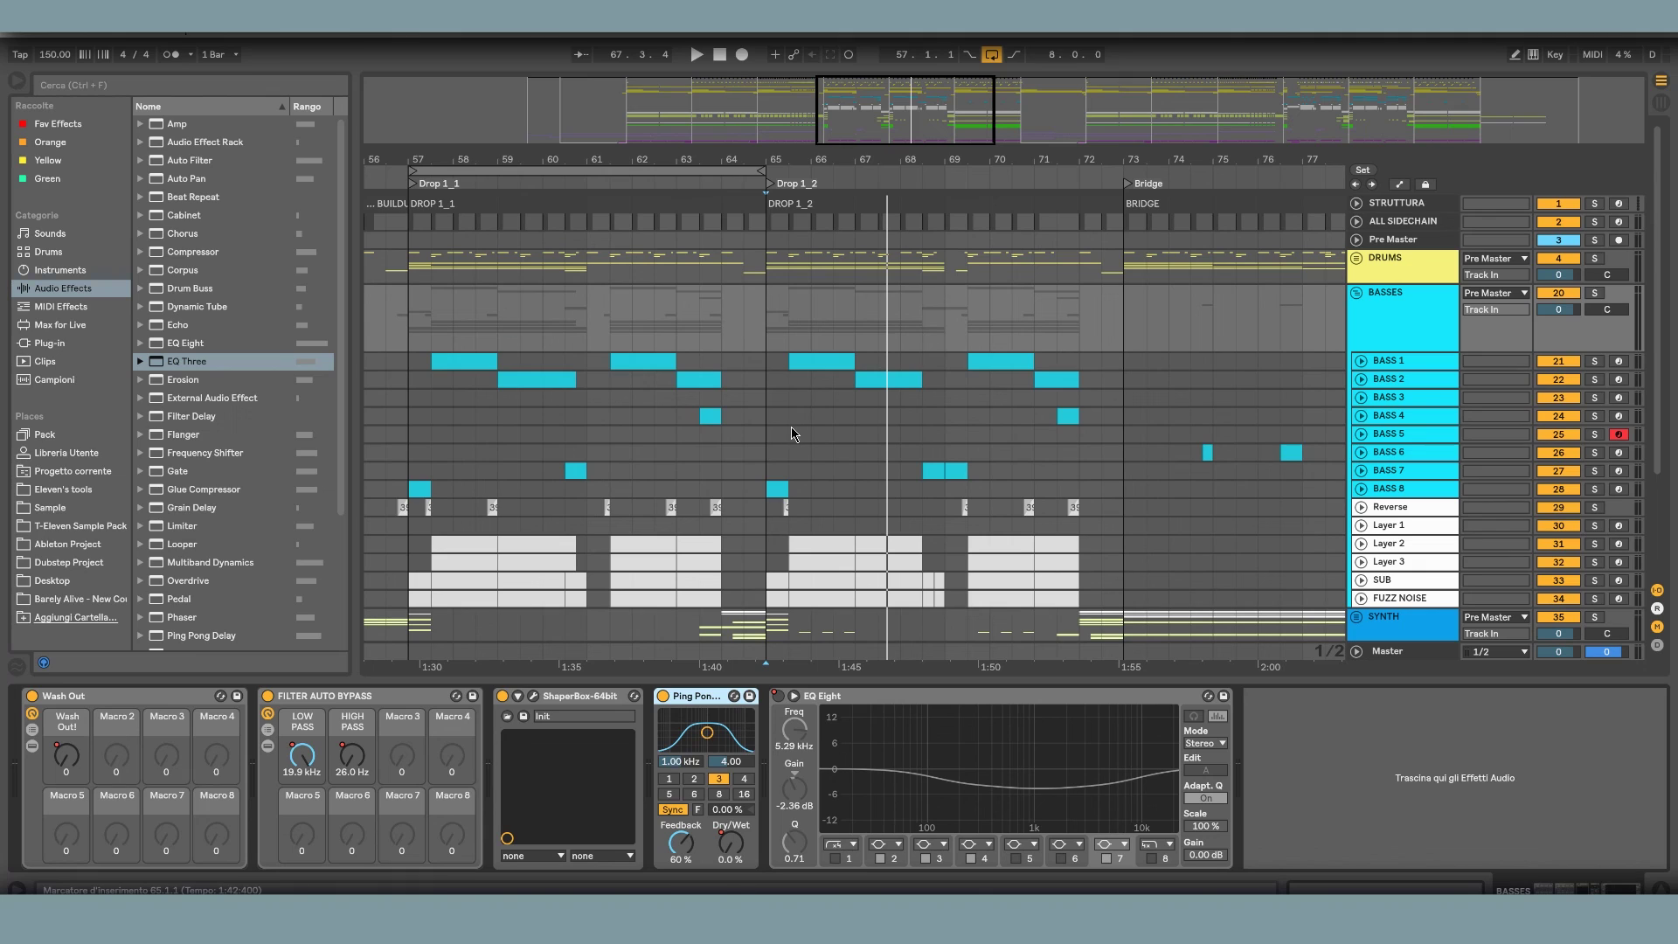
{"action": "left_click", "coordinate": [856, 697]}
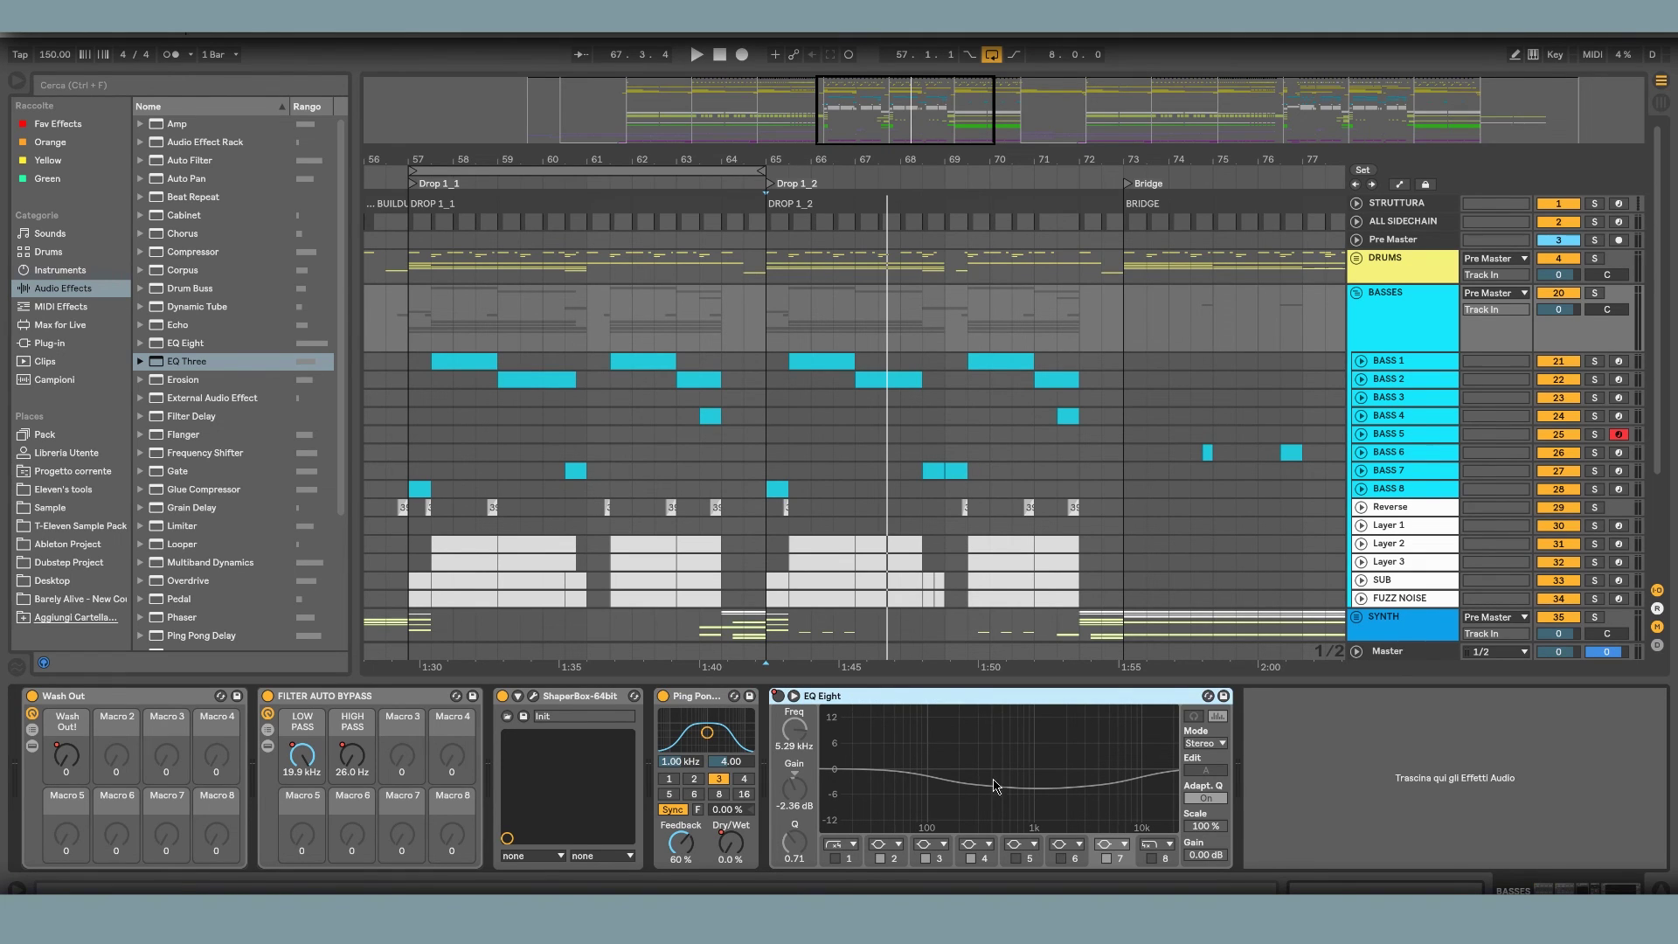
- Play Drop 1_2 from its start and watch the EQ Eight automation on the BASSES group
{"action": "left_click", "coordinate": [769, 316]}
{"action": "left_click", "coordinate": [697, 54]}
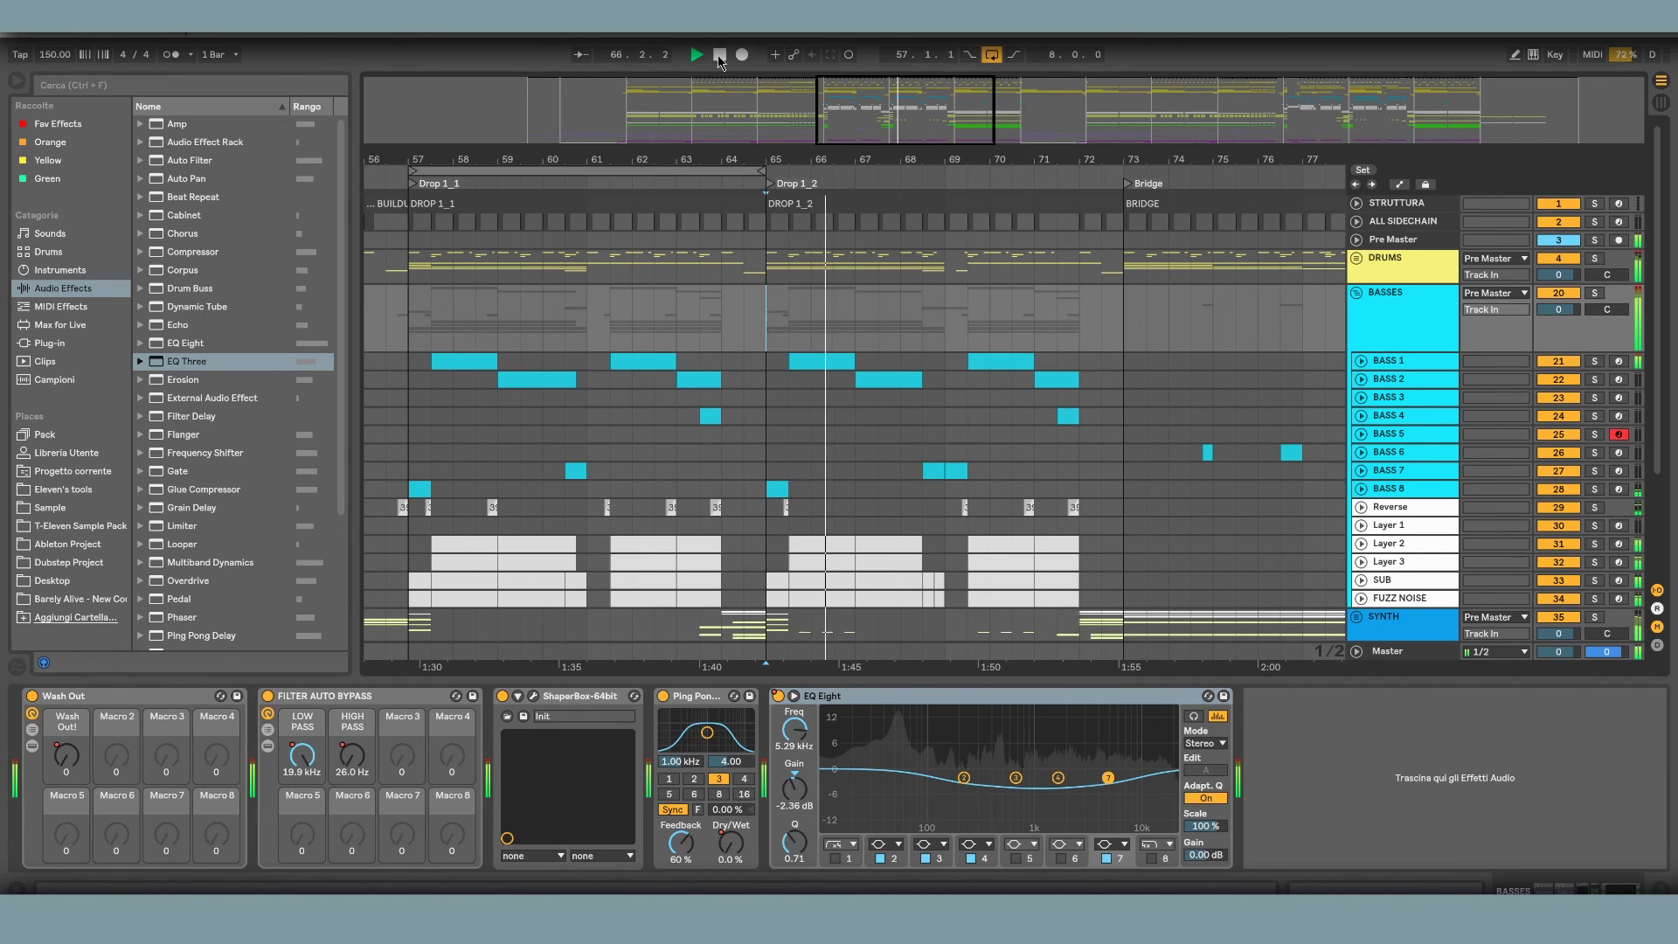
{"action": "left_click", "coordinate": [720, 55]}
{"action": "key", "text": "space"}
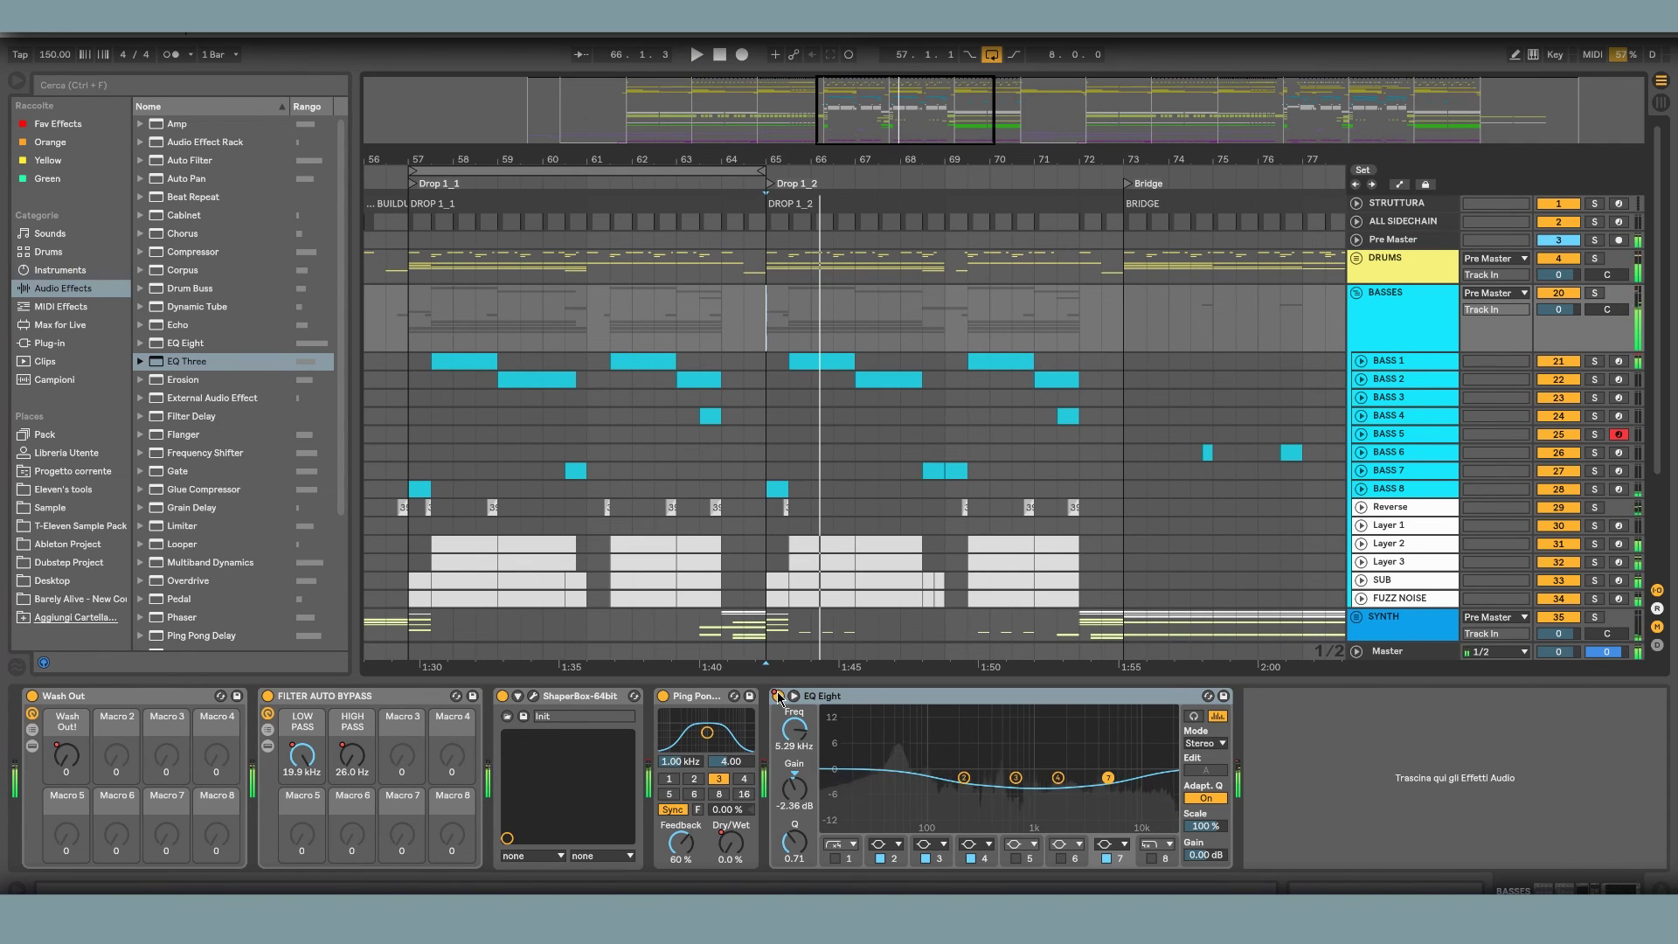
- Bypass EQ Eight on the BASSES group to compare the drop without it and switch it back on
{"action": "left_click", "coordinate": [777, 696]}
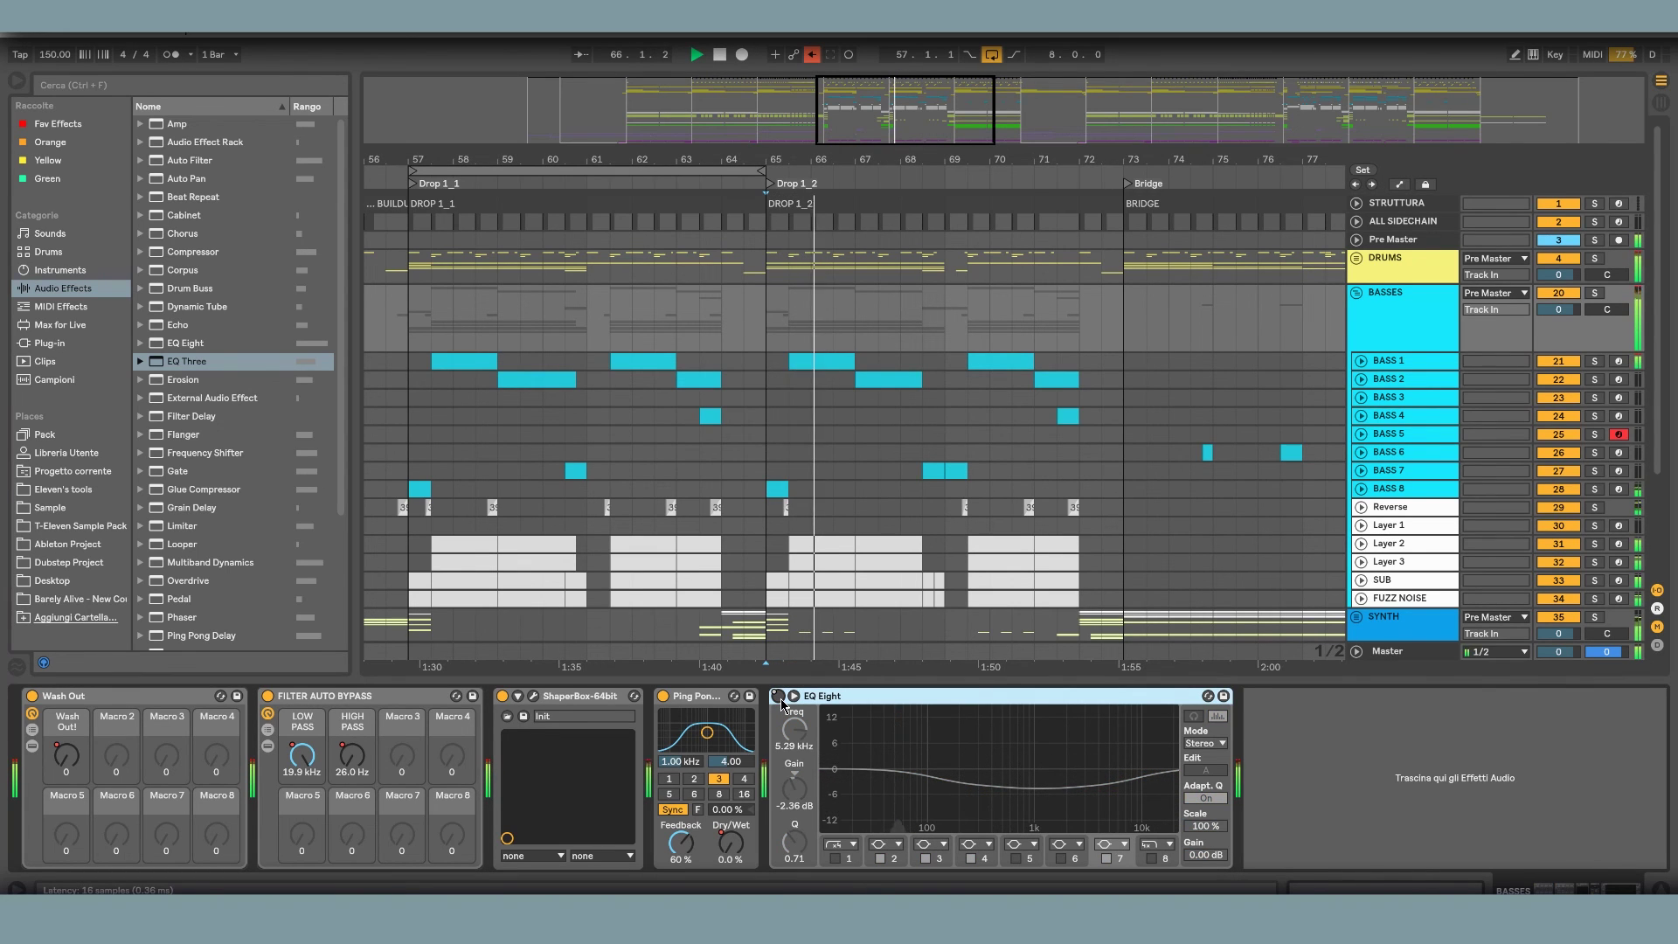
{"action": "key", "text": "space"}
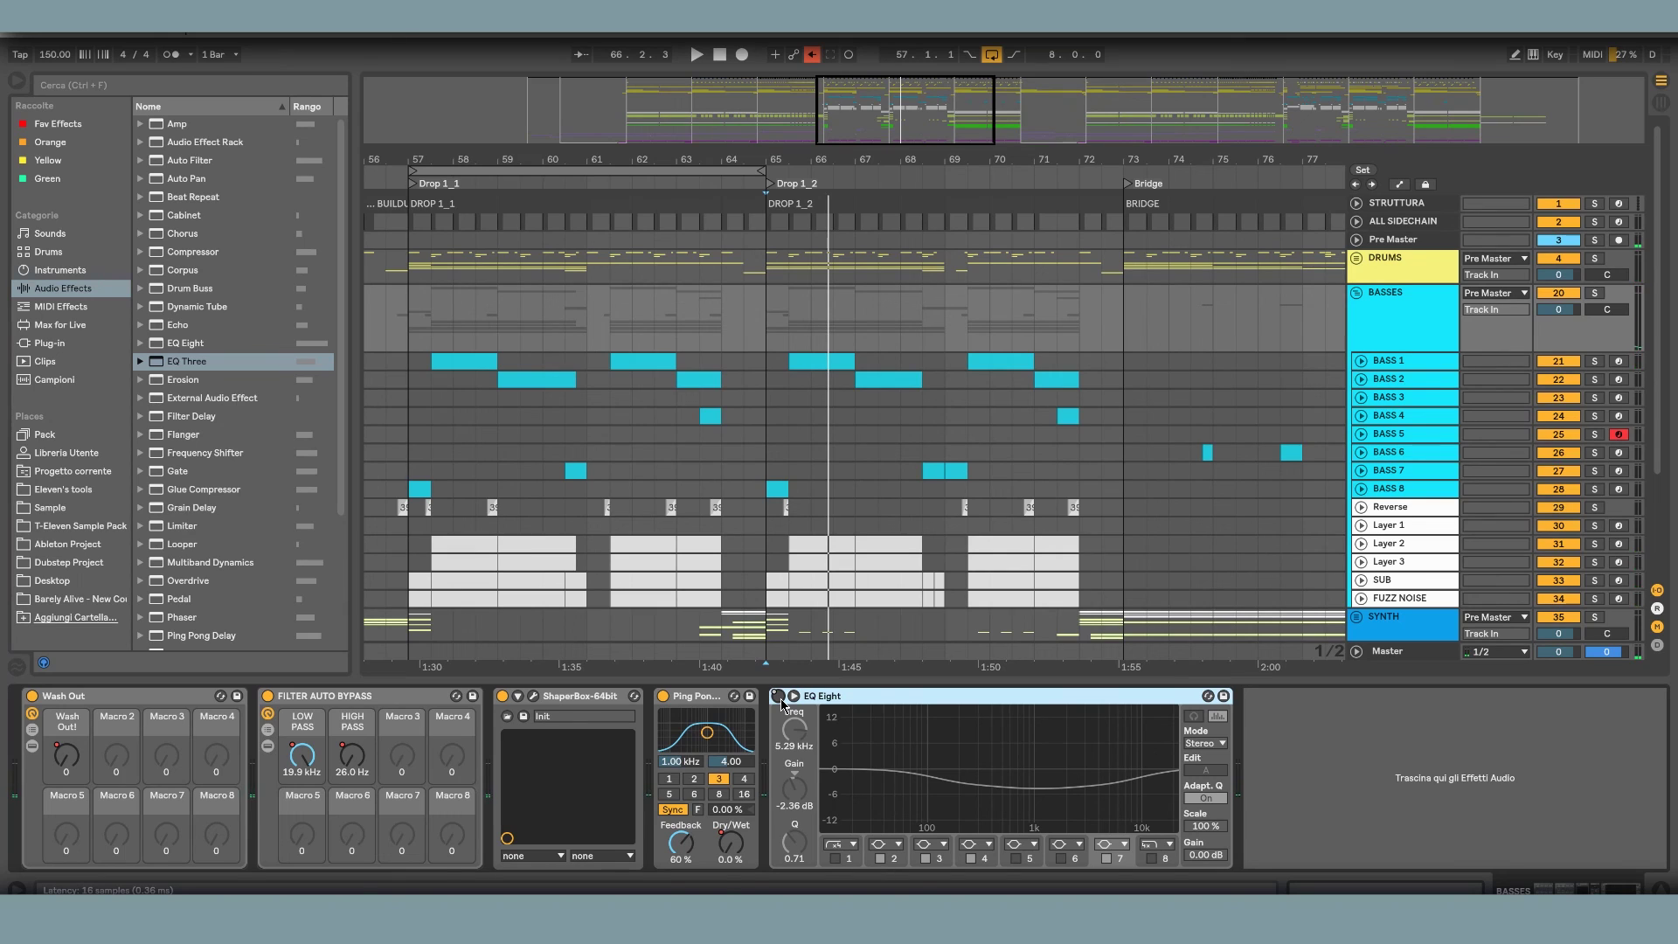
{"action": "left_click", "coordinate": [777, 696]}
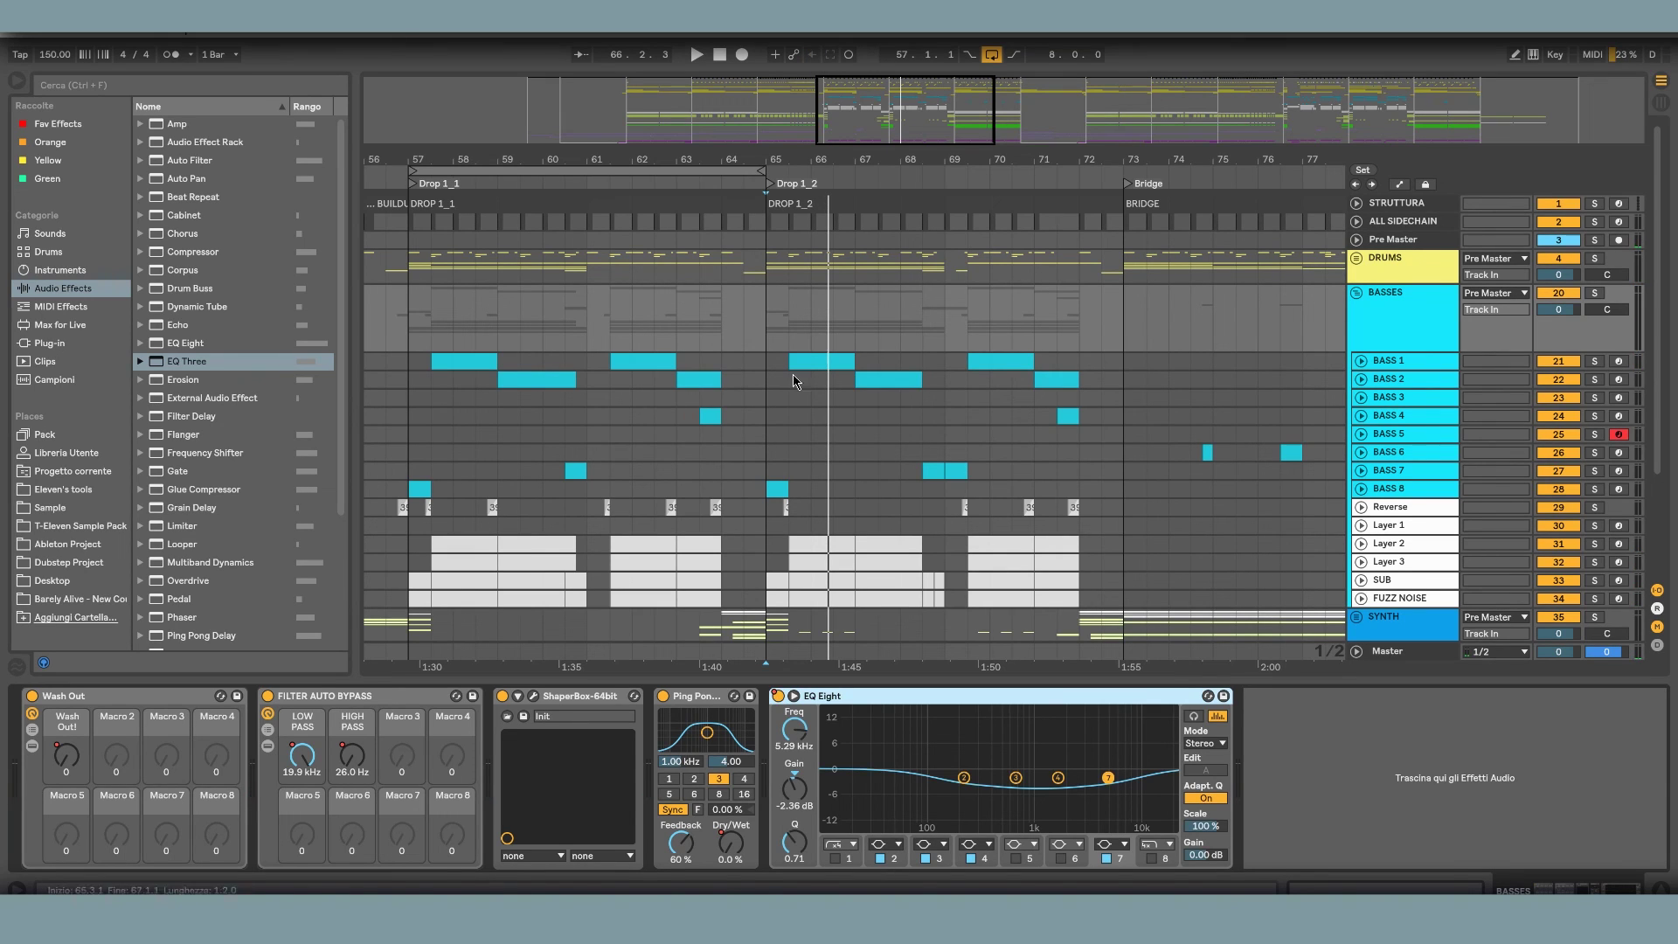
{"action": "key", "text": "space"}
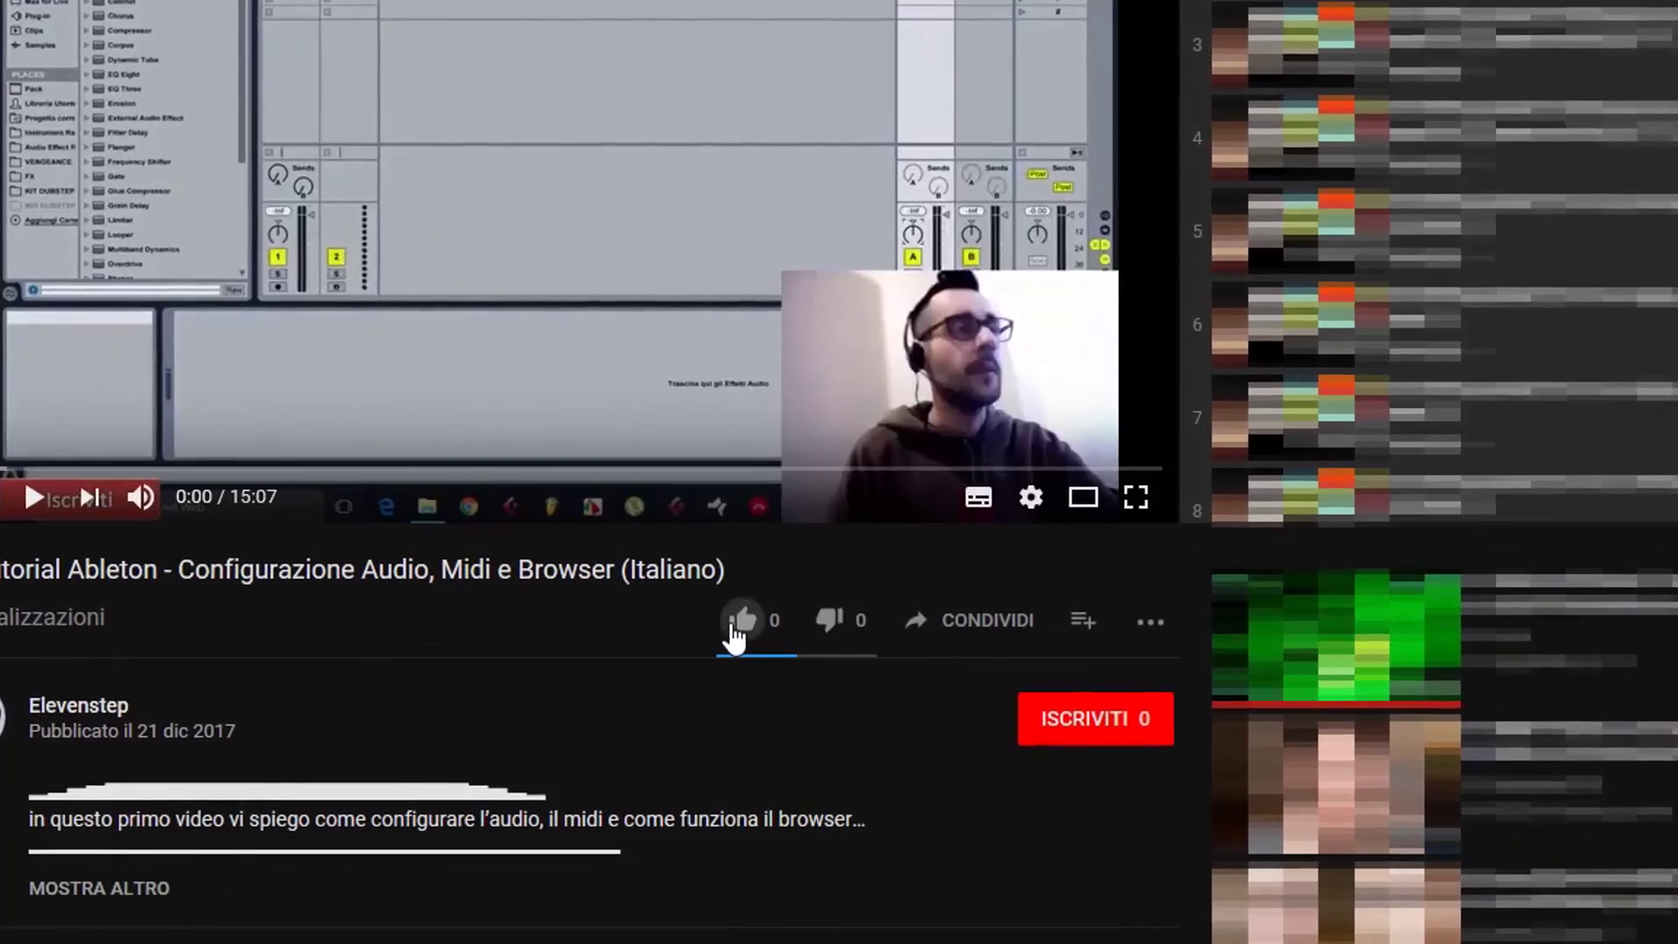
{"action": "left_click", "coordinate": [735, 627]}
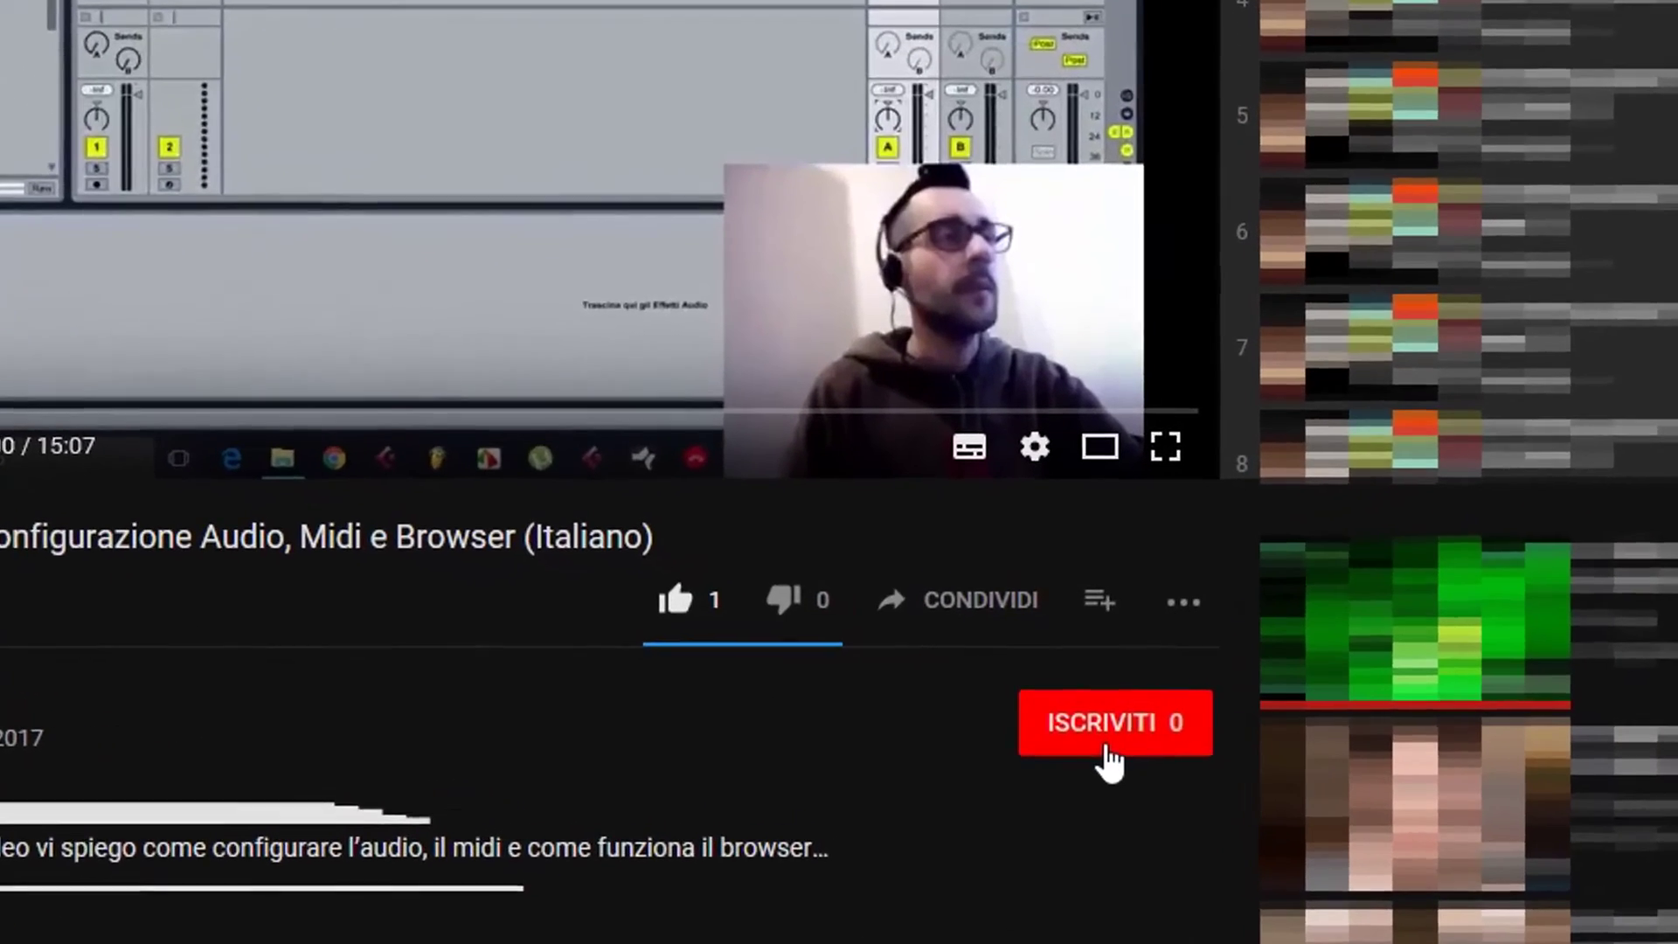
{"action": "left_click", "coordinate": [1092, 741]}
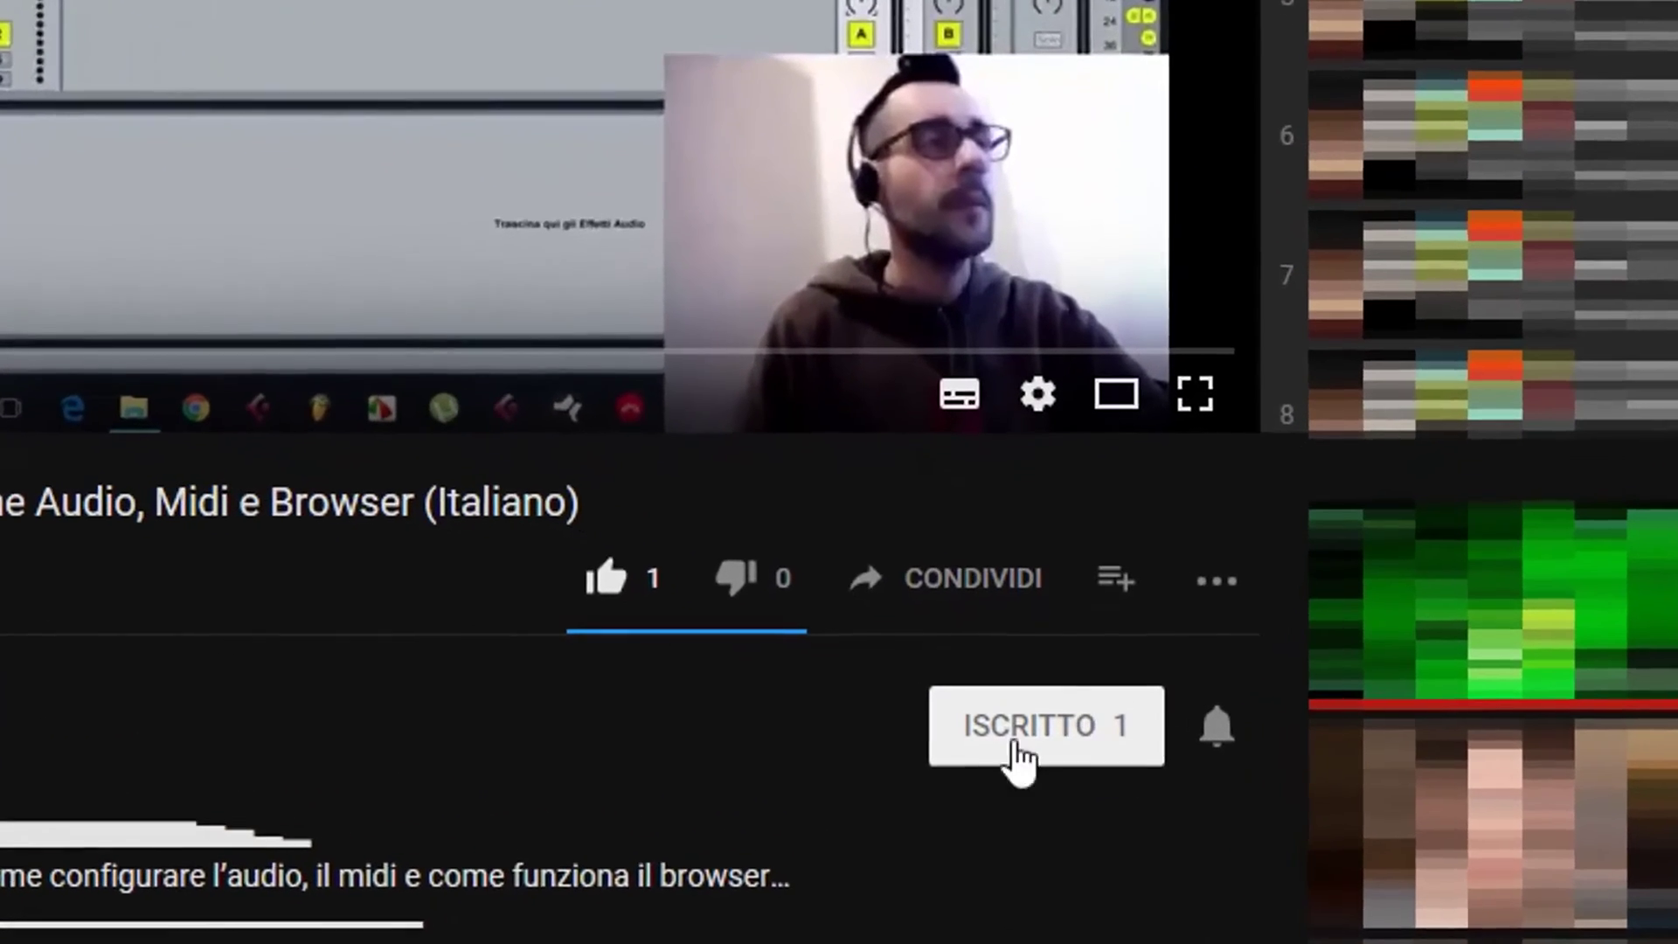
{"action": "left_click", "coordinate": [1239, 744]}
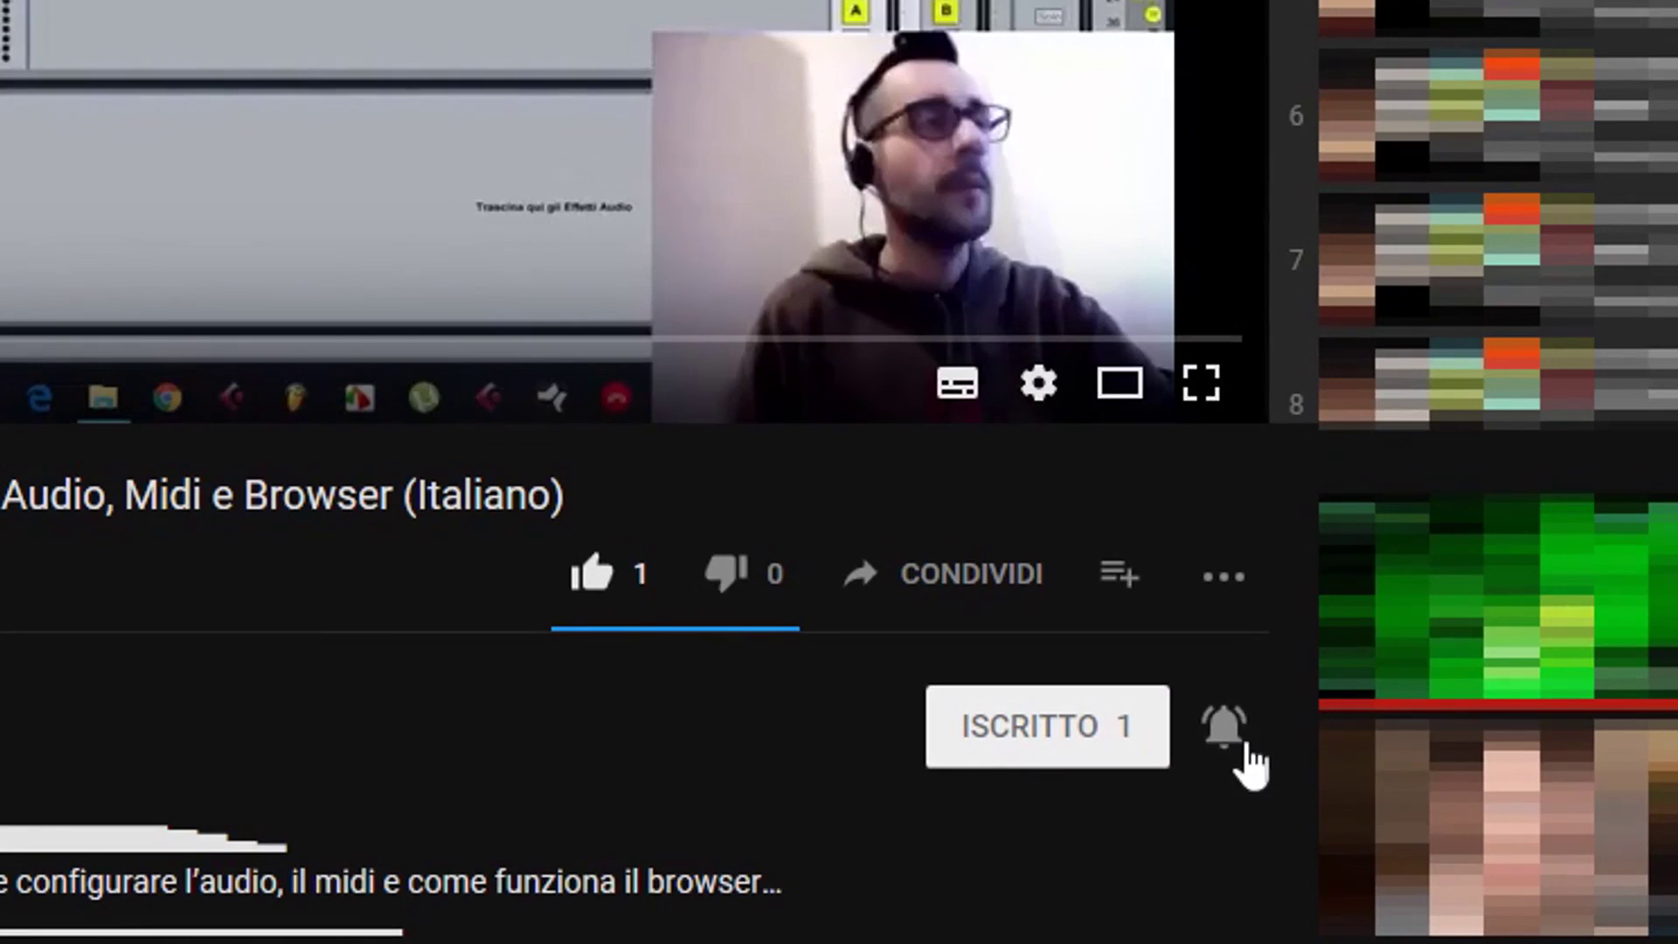